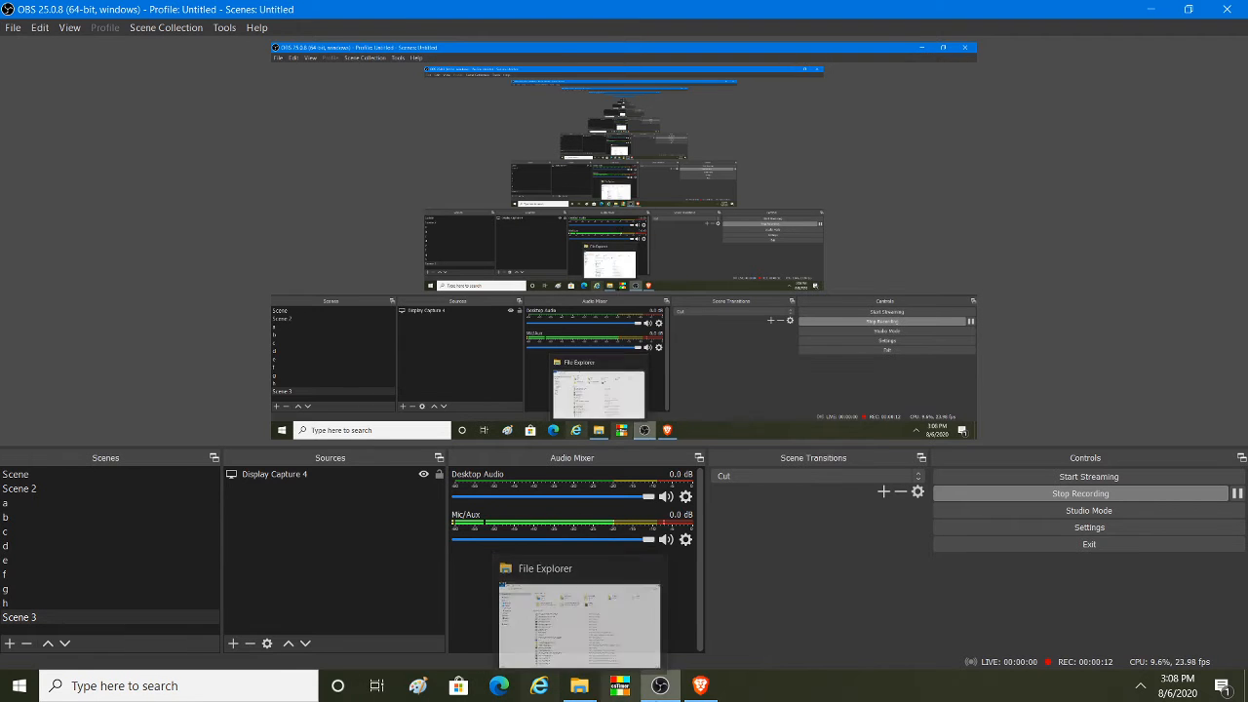
Step: Switch to the Brave browser and look through the MS-DOS 5.0 downloads on WinWorld, including the 3.5-720k version
mouse_move(704, 690)
click(704, 690)
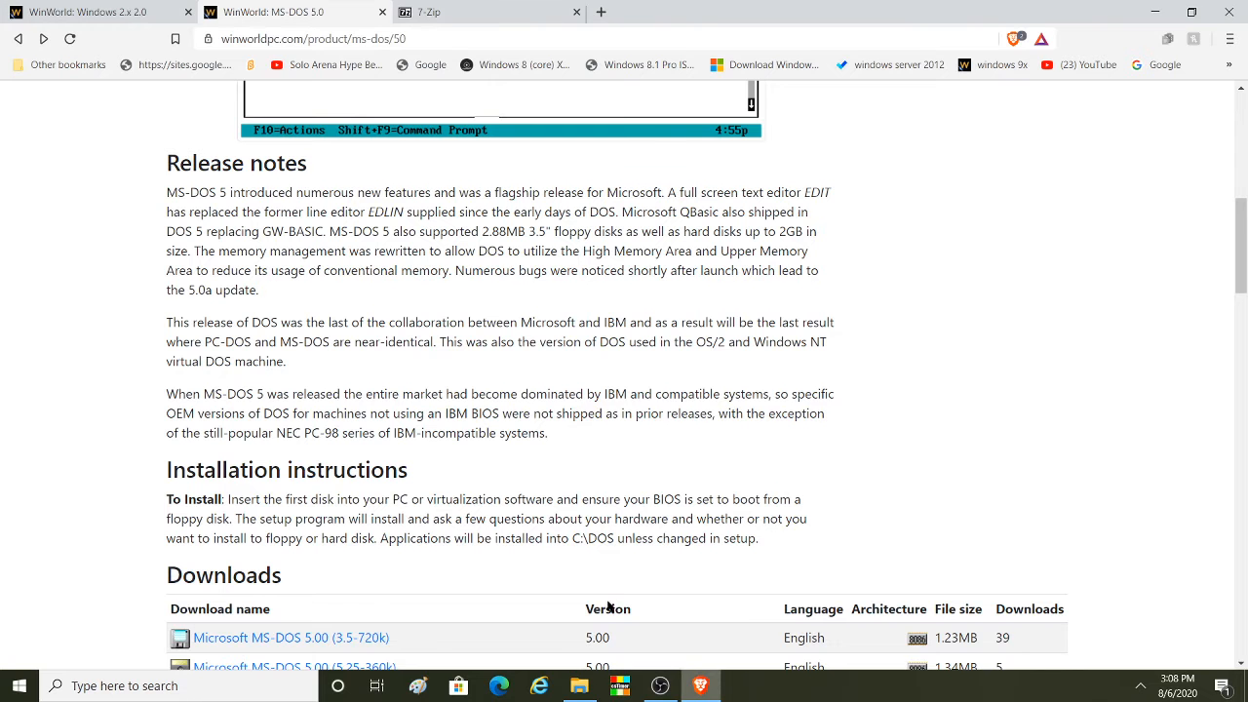
scroll(217, 348, down, 8)
scroll(218, 348, up, 8)
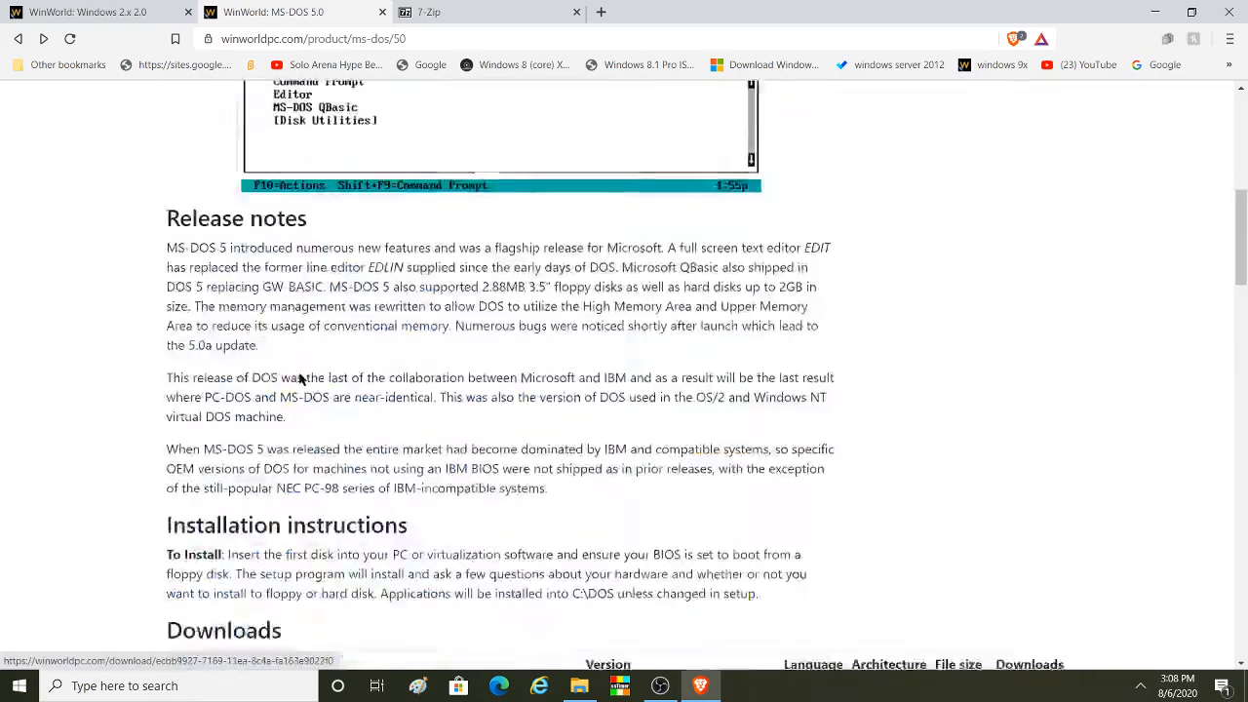
scroll(211, 390, down, 15)
scroll(290, 389, down, 3)
scroll(290, 389, up, 12)
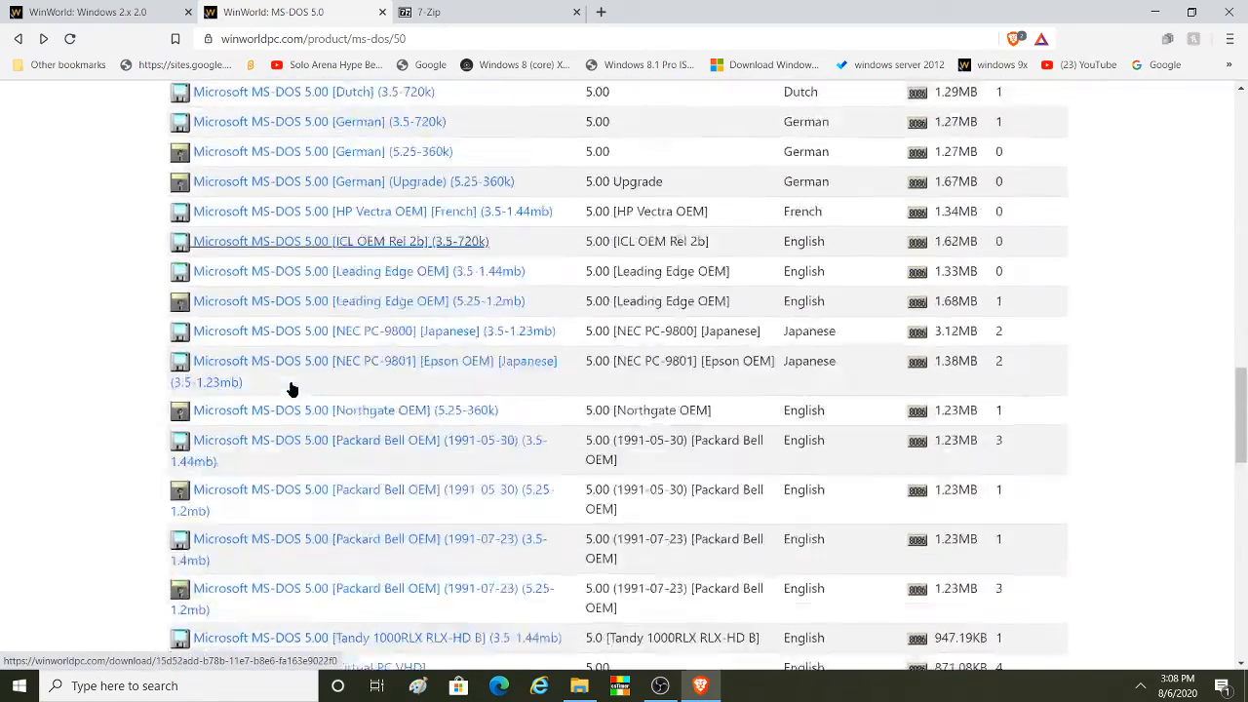
scroll(297, 409, down, 1)
scroll(299, 409, up, 2)
scroll(331, 360, down, 3)
scroll(321, 358, down, 5)
scroll(322, 359, down, 1)
scroll(390, 390, up, 7)
scroll(400, 397, up, 1)
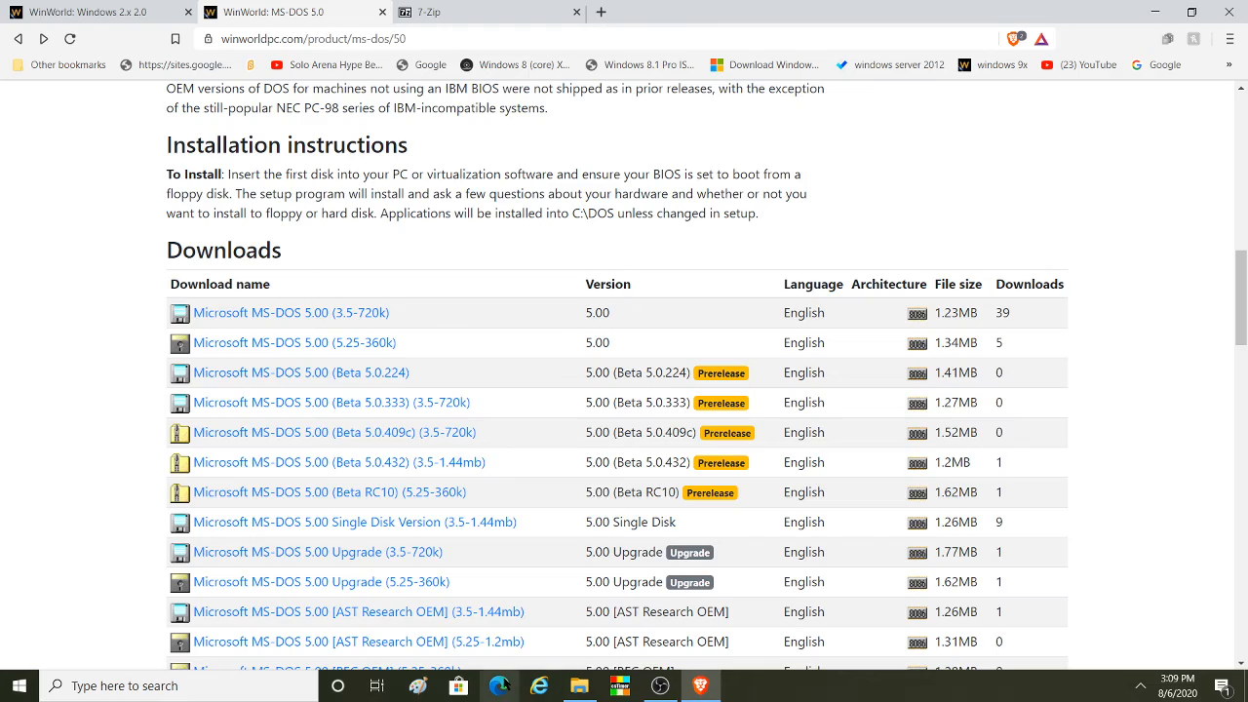
scroll(405, 556, down, 2)
scroll(406, 570, up, 1)
scroll(406, 571, up, 3)
scroll(619, 582, down, 3)
scroll(619, 582, up, 3)
scroll(727, 543, down, 2)
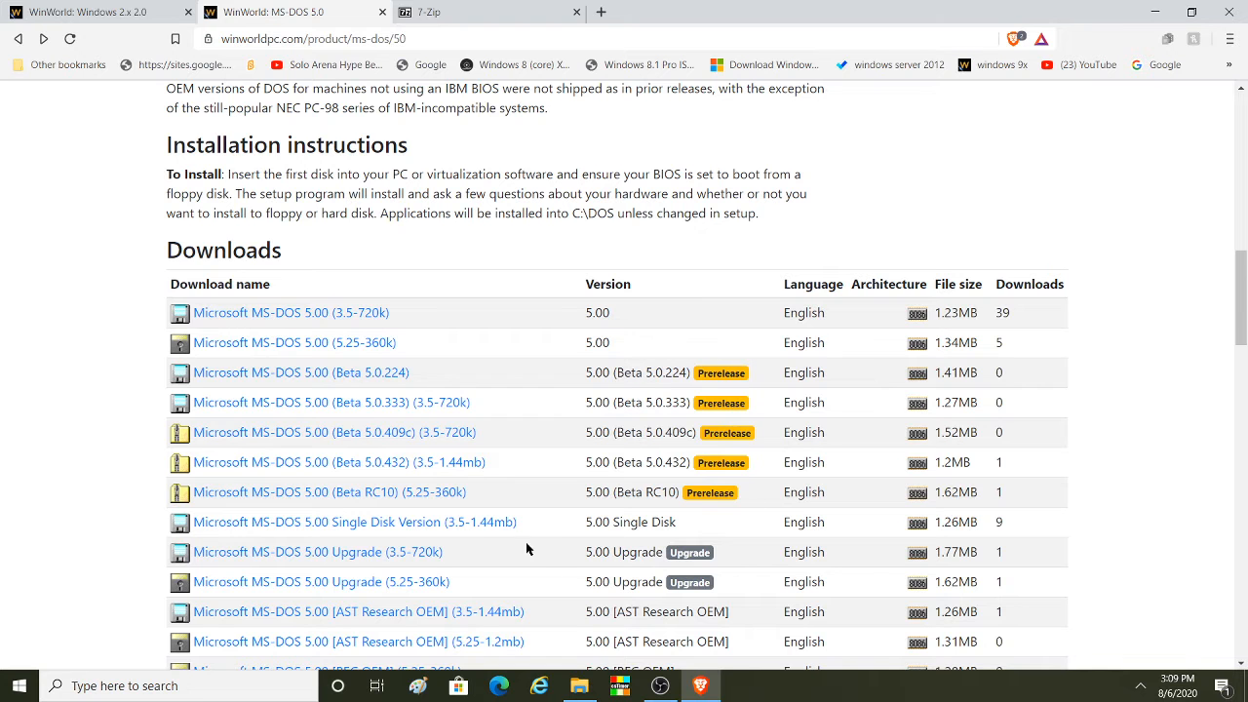
Step: Review the Windows 2.03 download list on WinWorld and the 7-Zip download page
click(45, 9)
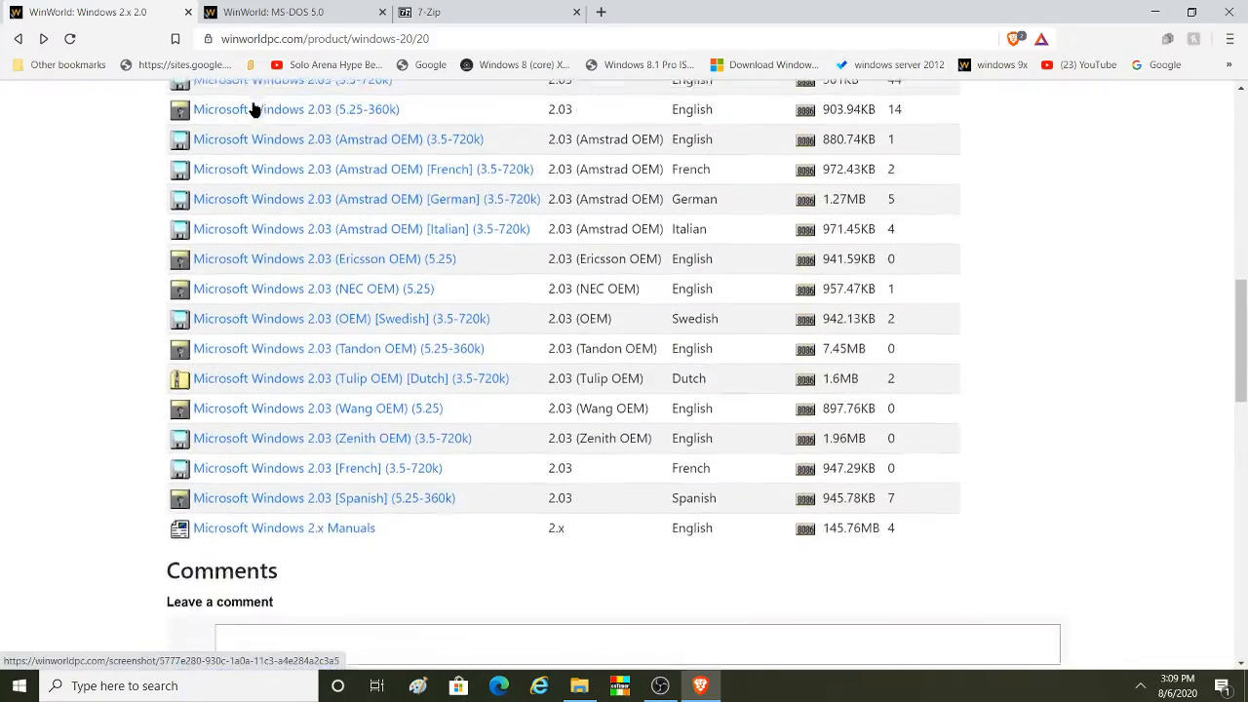
scroll(251, 109, up, 1)
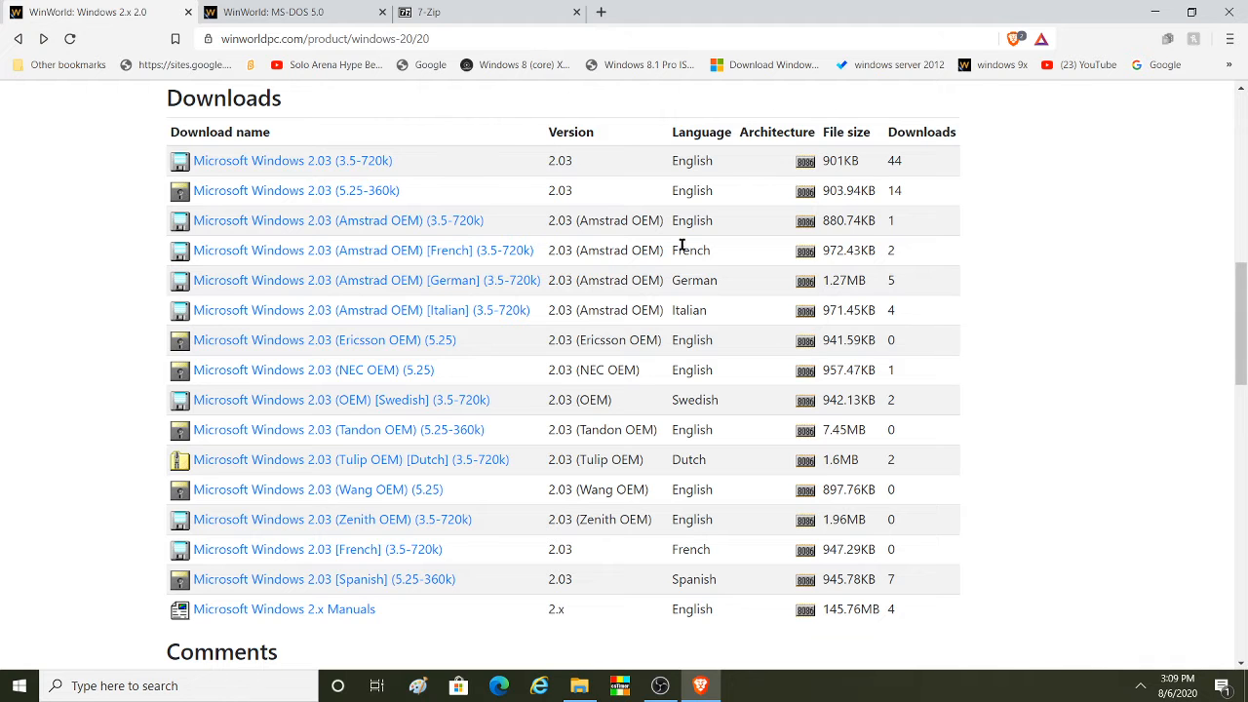
click(497, 12)
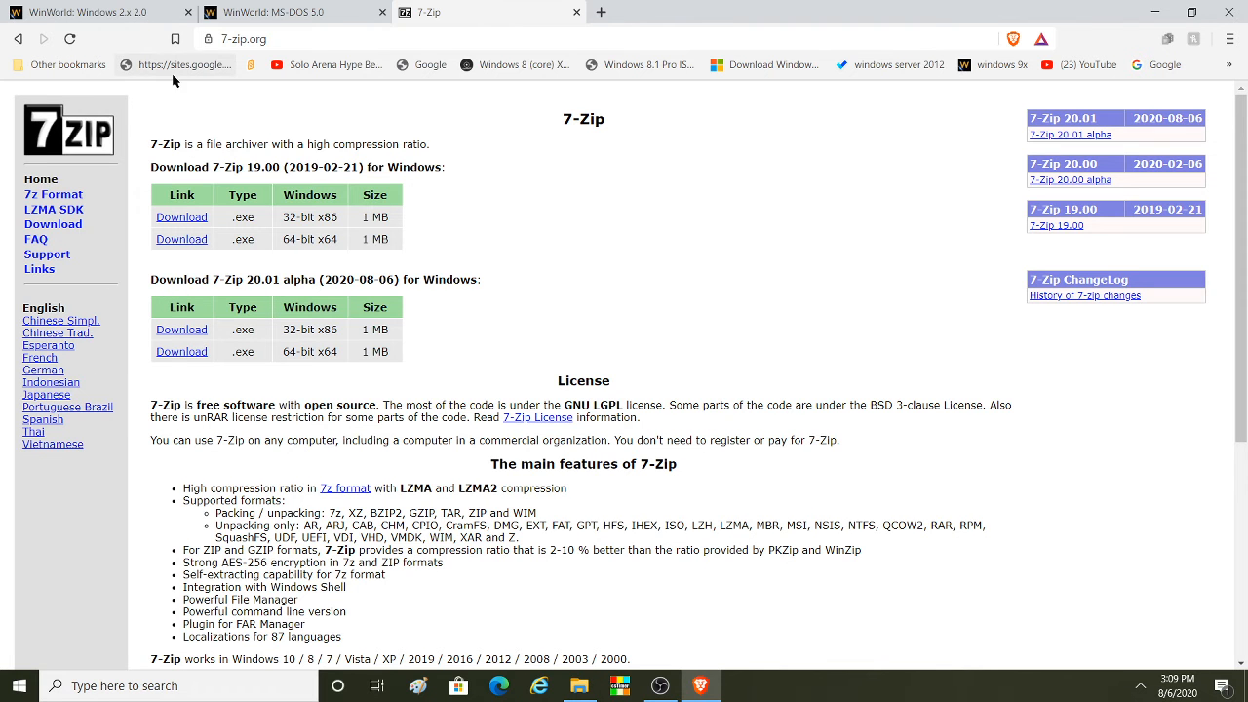
click(283, 12)
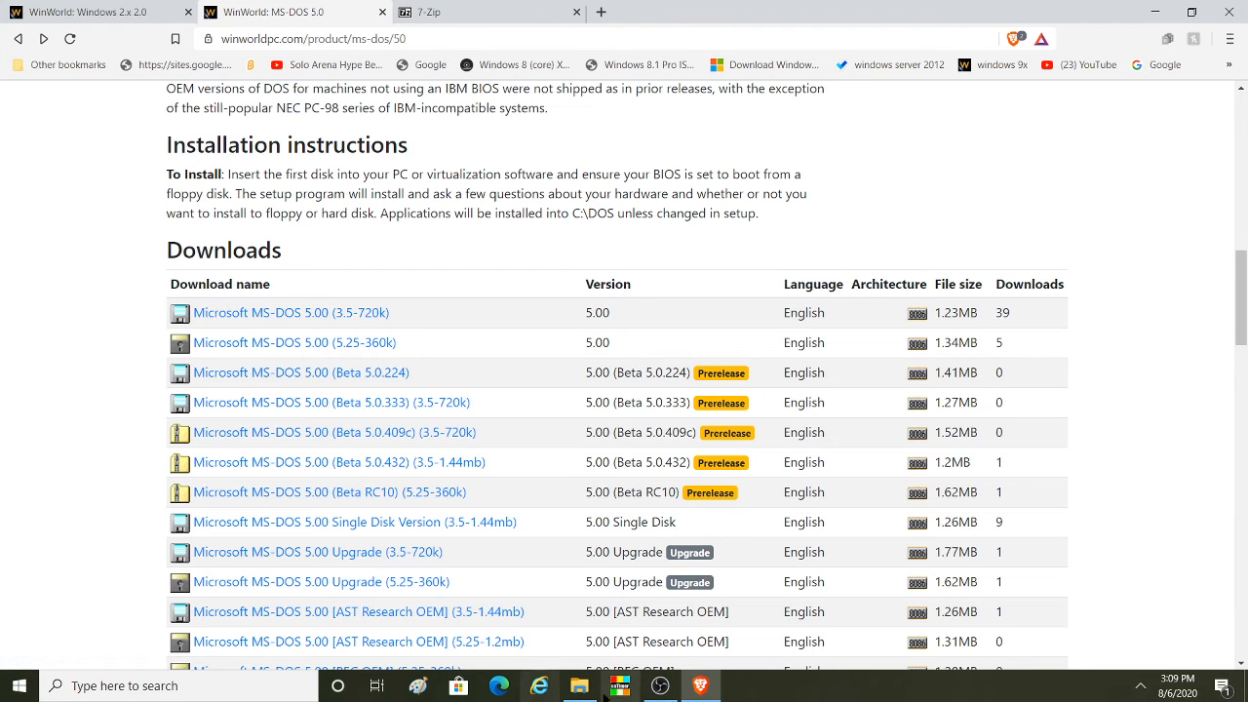
mouse_move(579, 685)
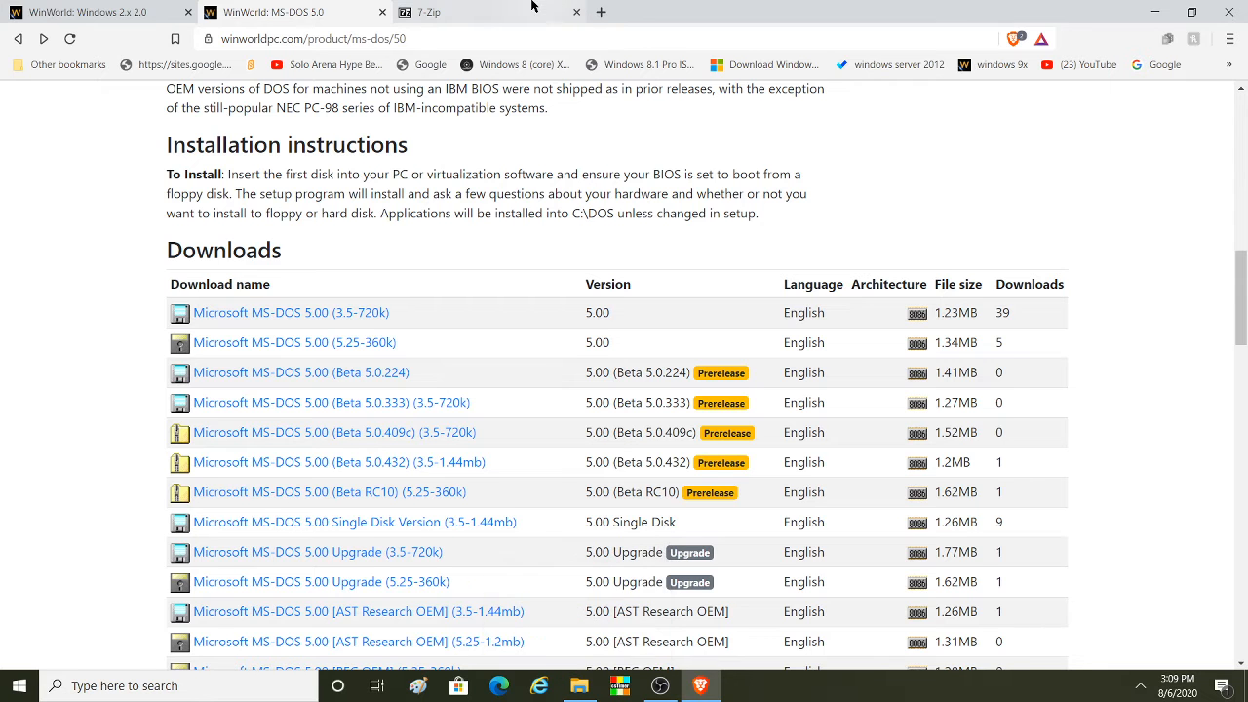
click(503, 11)
Step: Switch to File Explorer and show the downloaded MS-DOS 5.00 and Windows 2.03 archives in Downloads
mouse_move(579, 686)
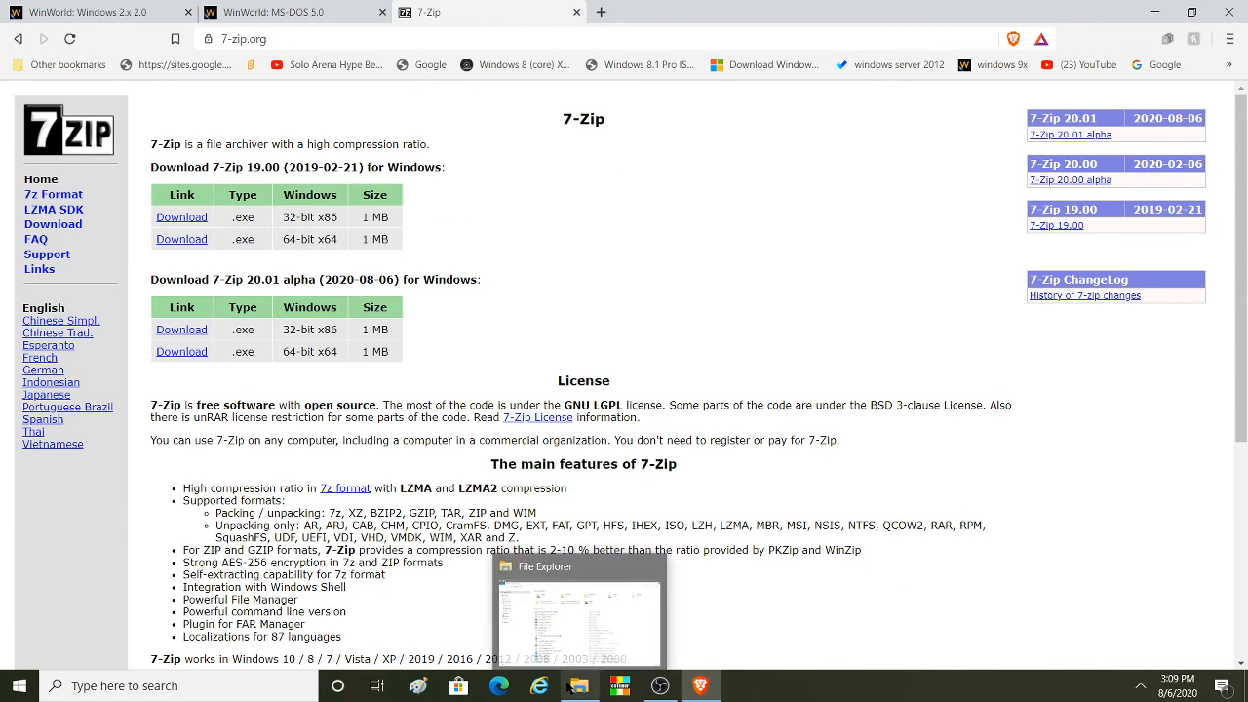
click(671, 645)
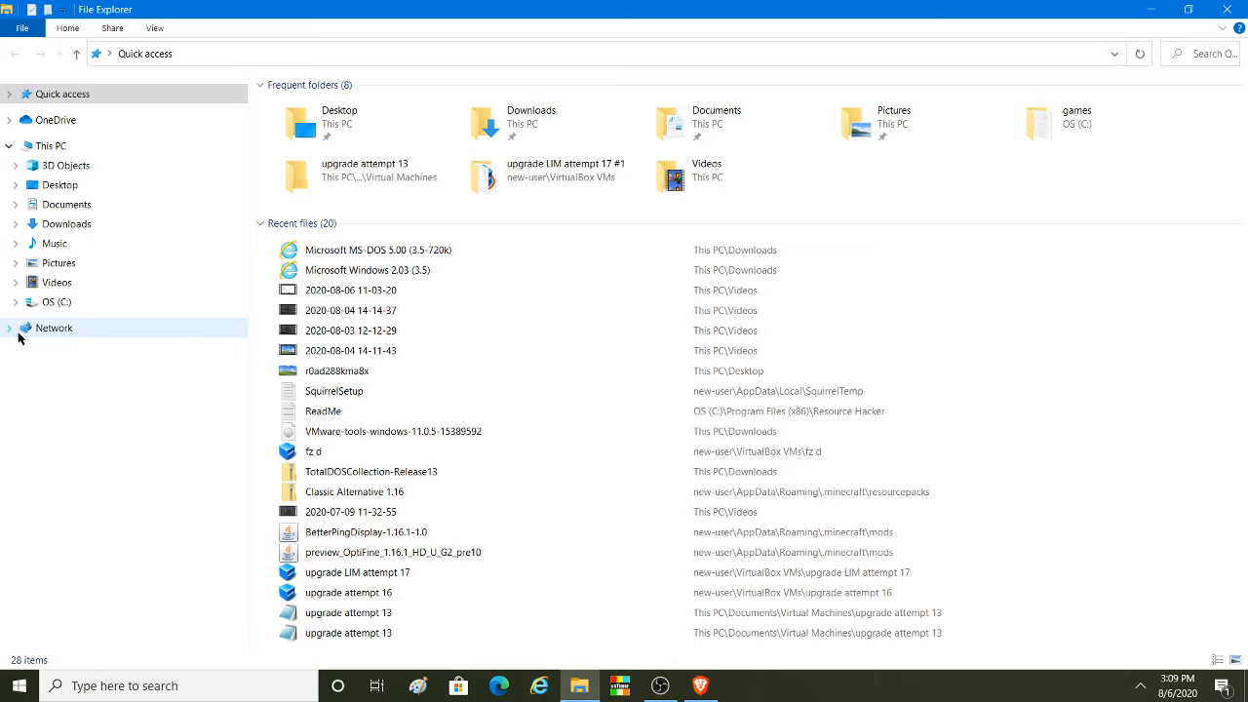
click(60, 225)
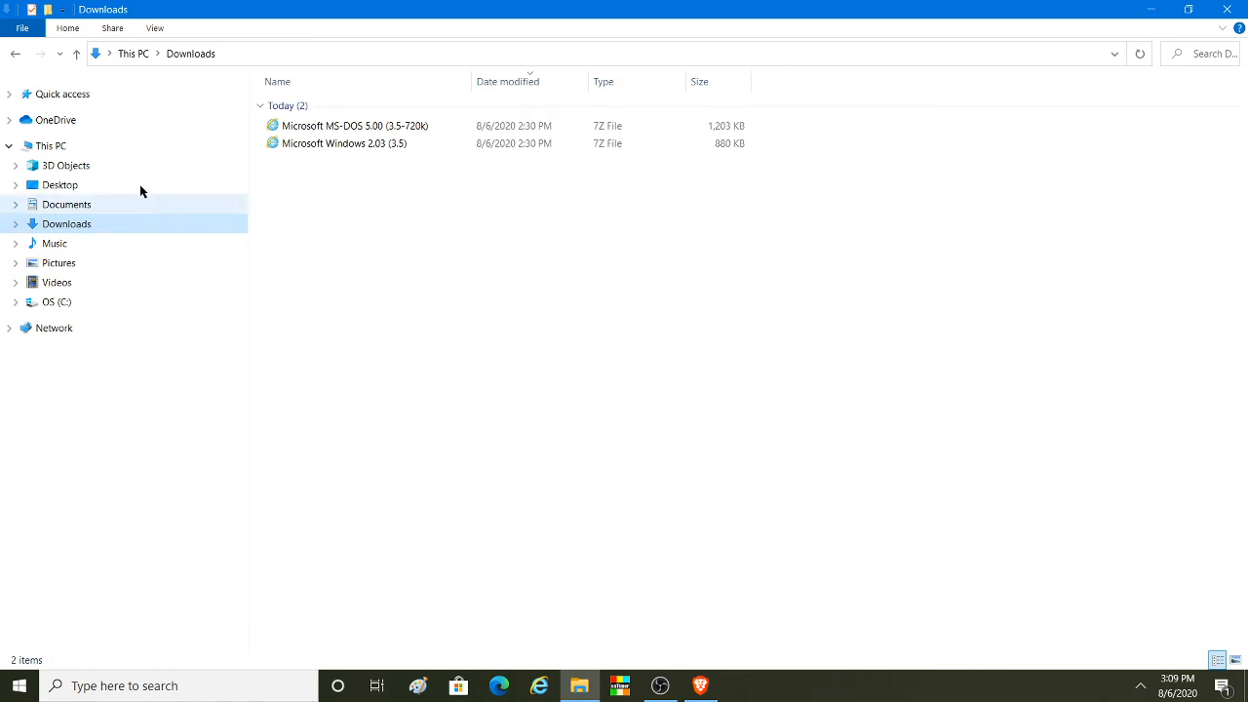
mouse_move(583, 690)
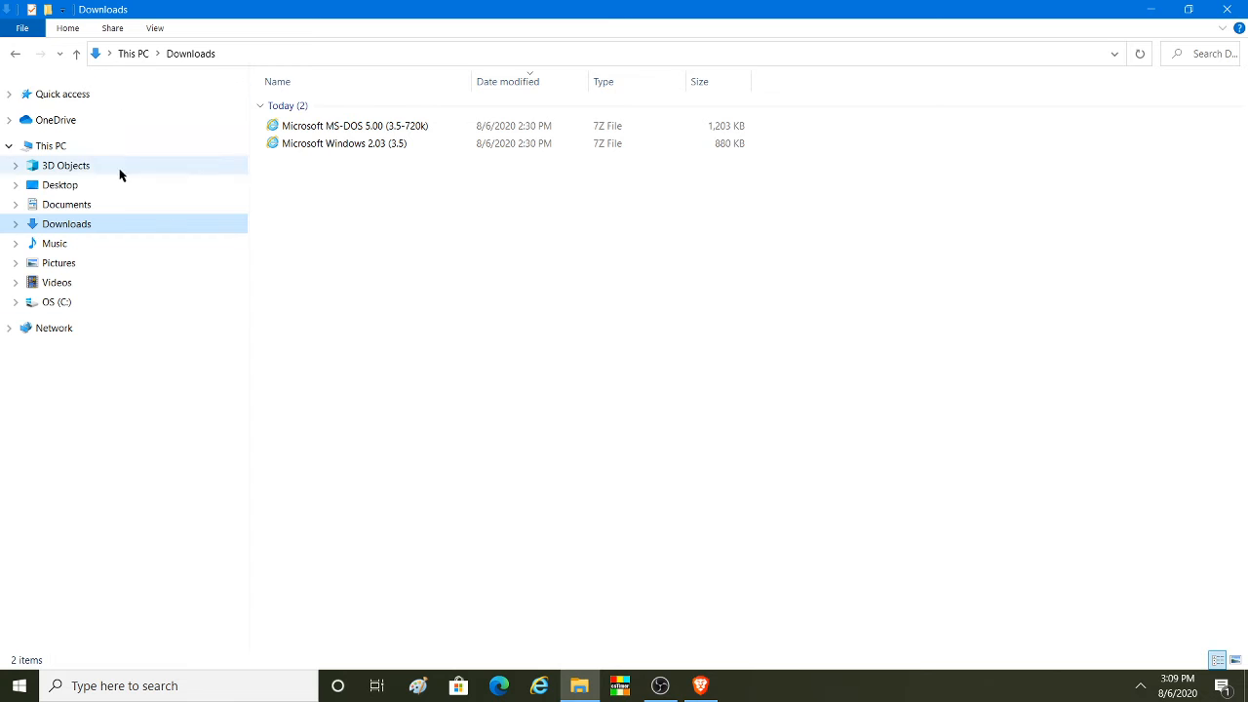
Step: Navigate from the OS (C:) drive through Users and new-user to the Downloads folder
click(99, 304)
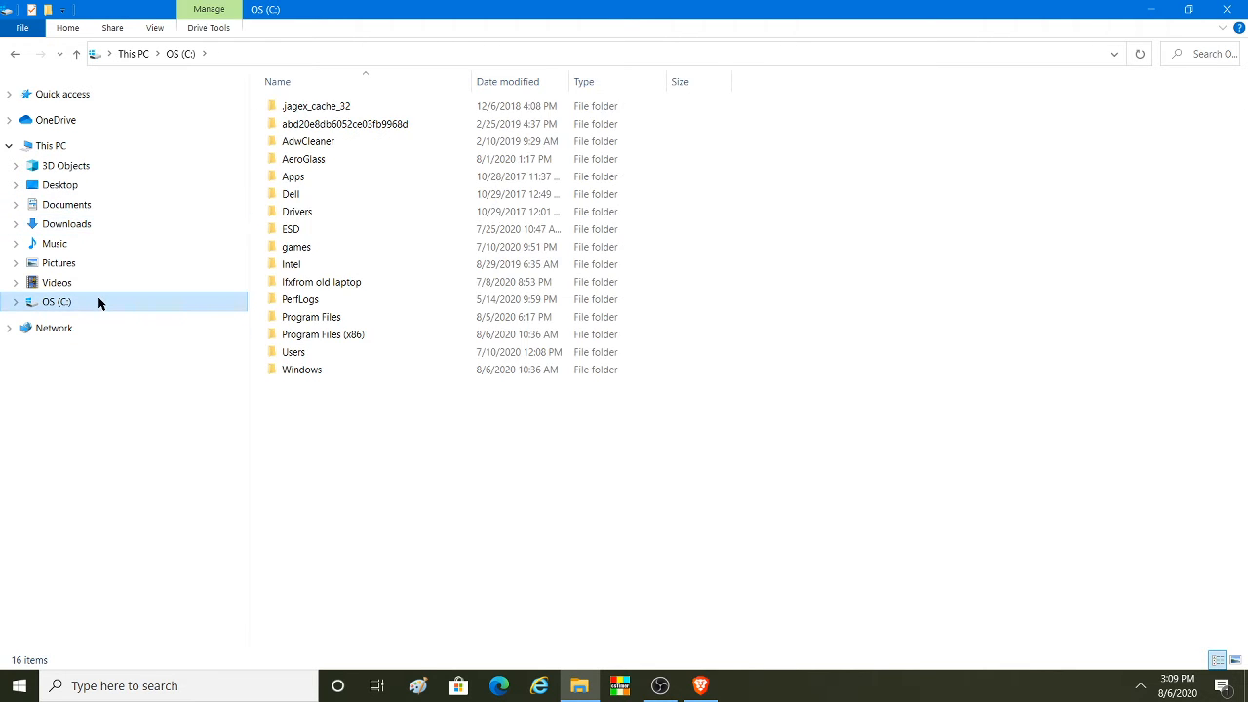
double_click(352, 354)
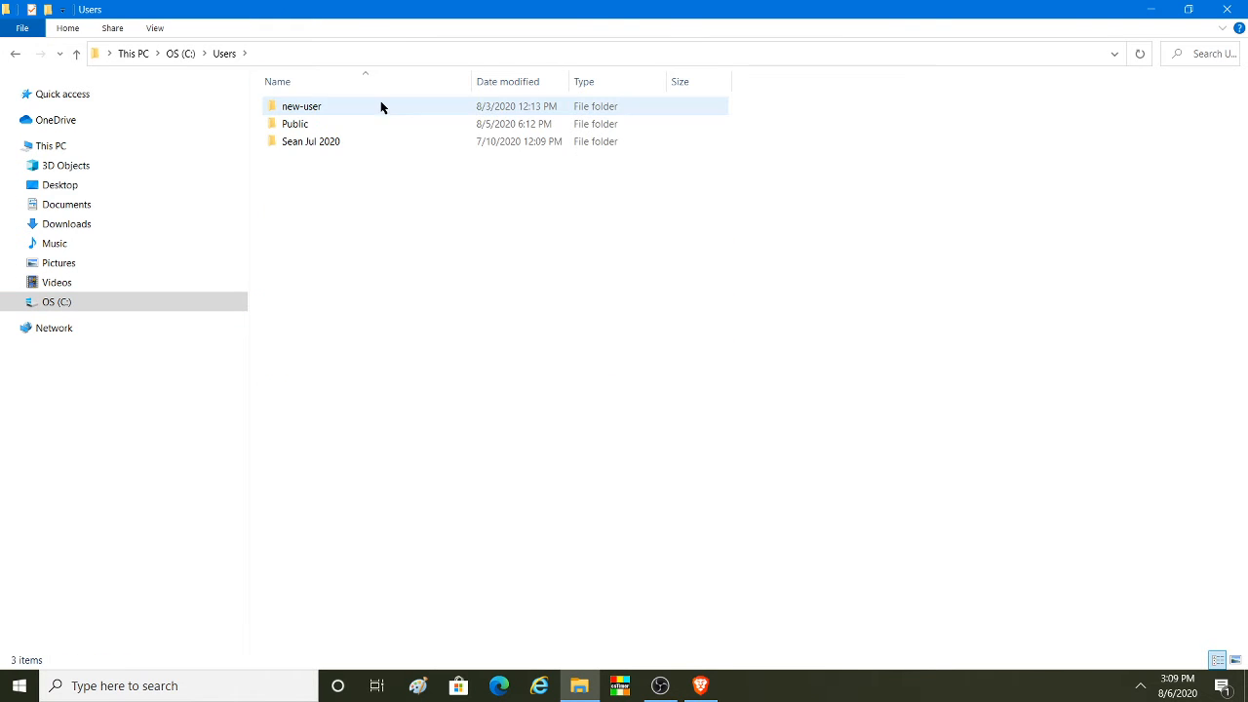
double_click(380, 106)
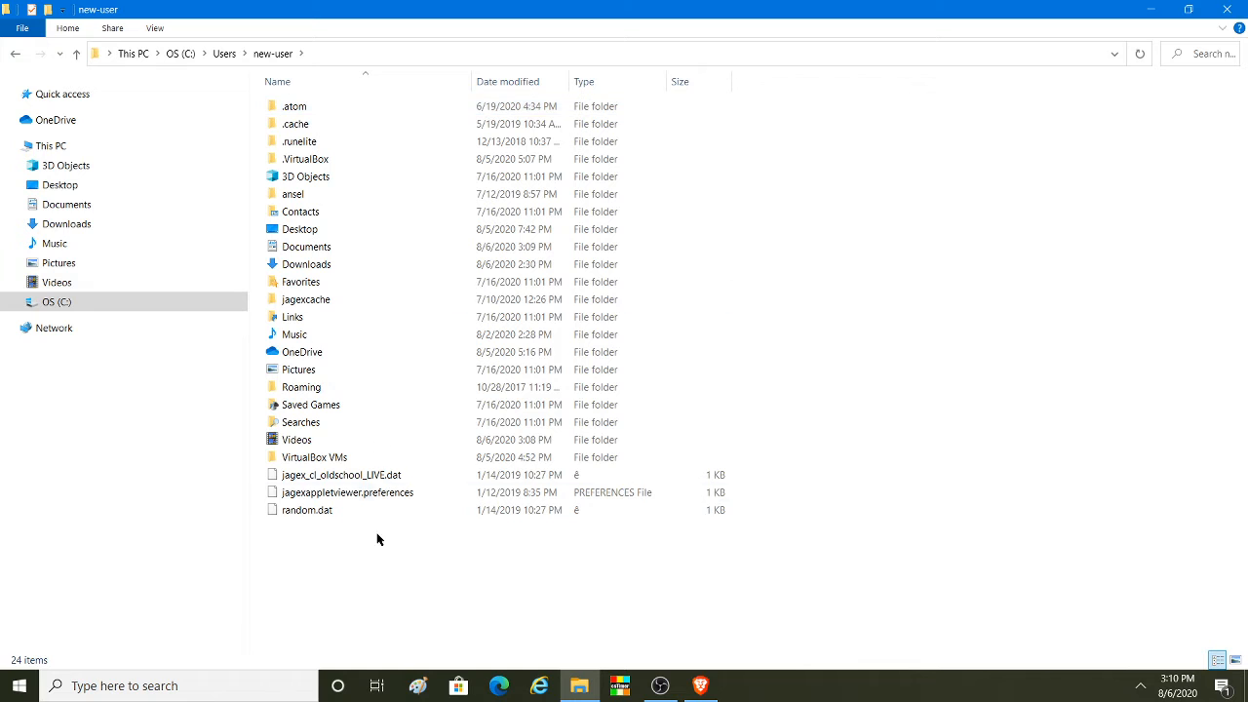
double_click(367, 264)
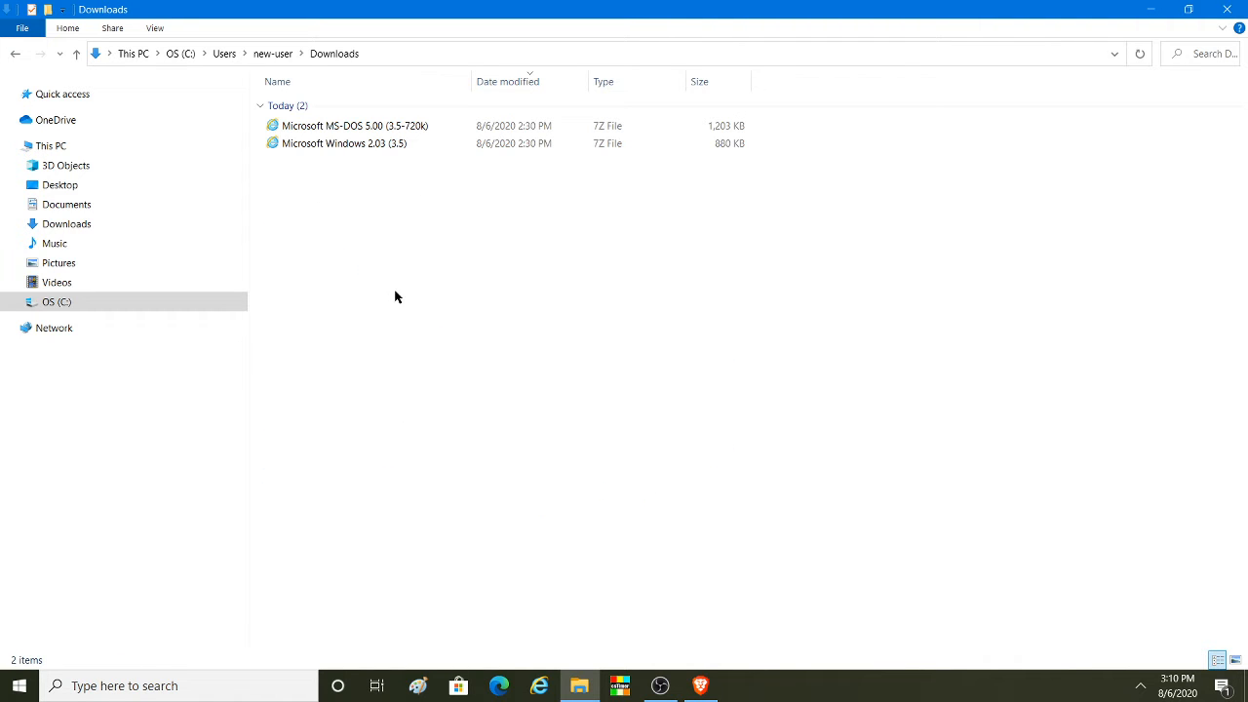
Step: Extract the MS-DOS 5.00 and Windows 2.03 archives together with 7-Zip into separate folders inside Downloads
drag(388, 277, 389, 128)
right_click(389, 128)
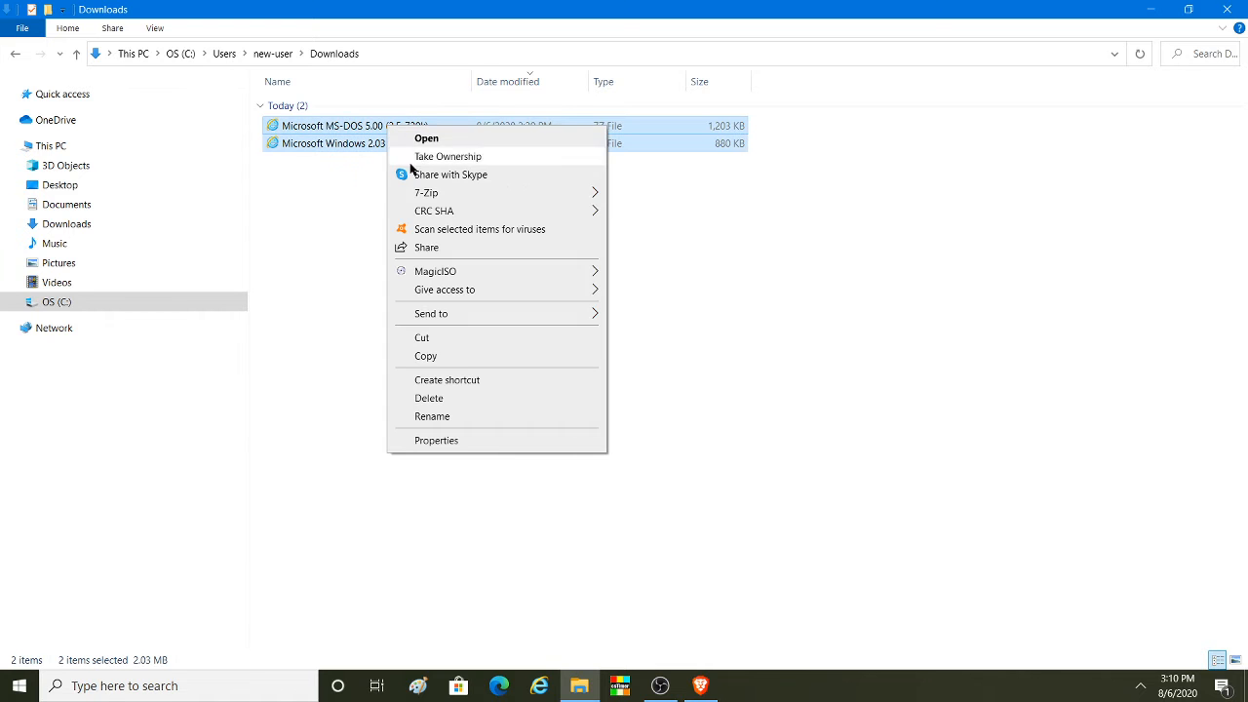
mouse_move(451, 195)
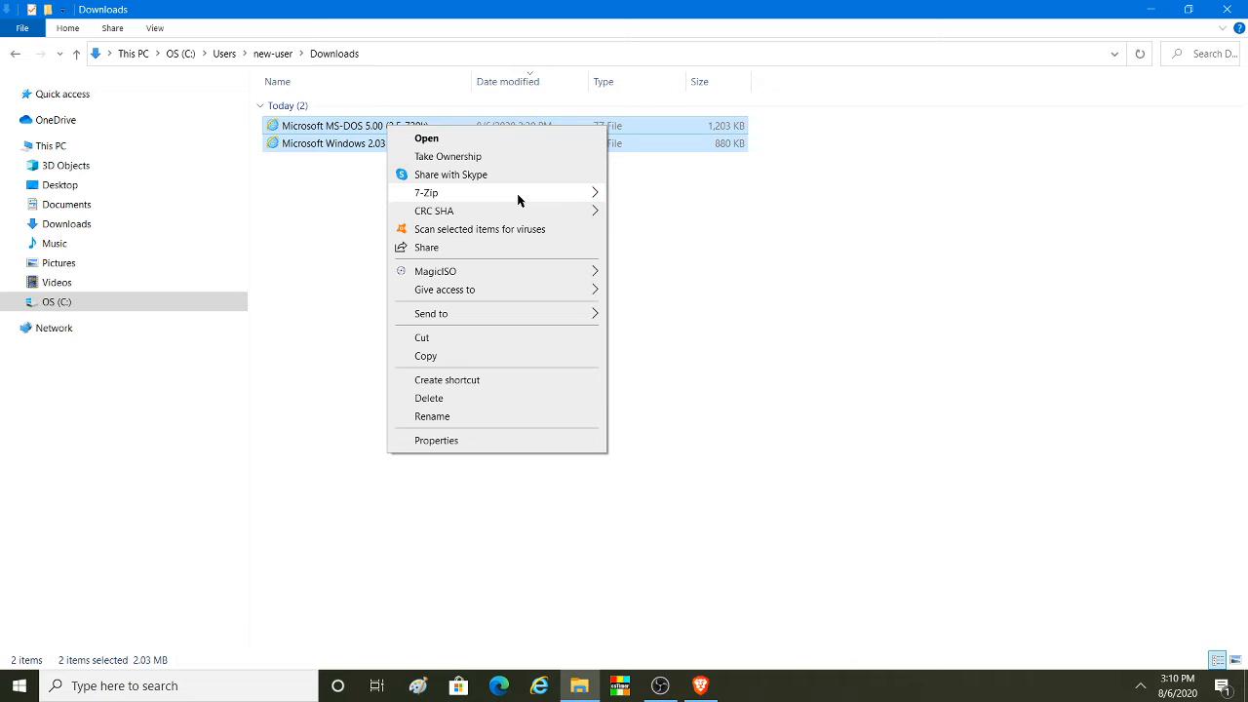
mouse_move(512, 193)
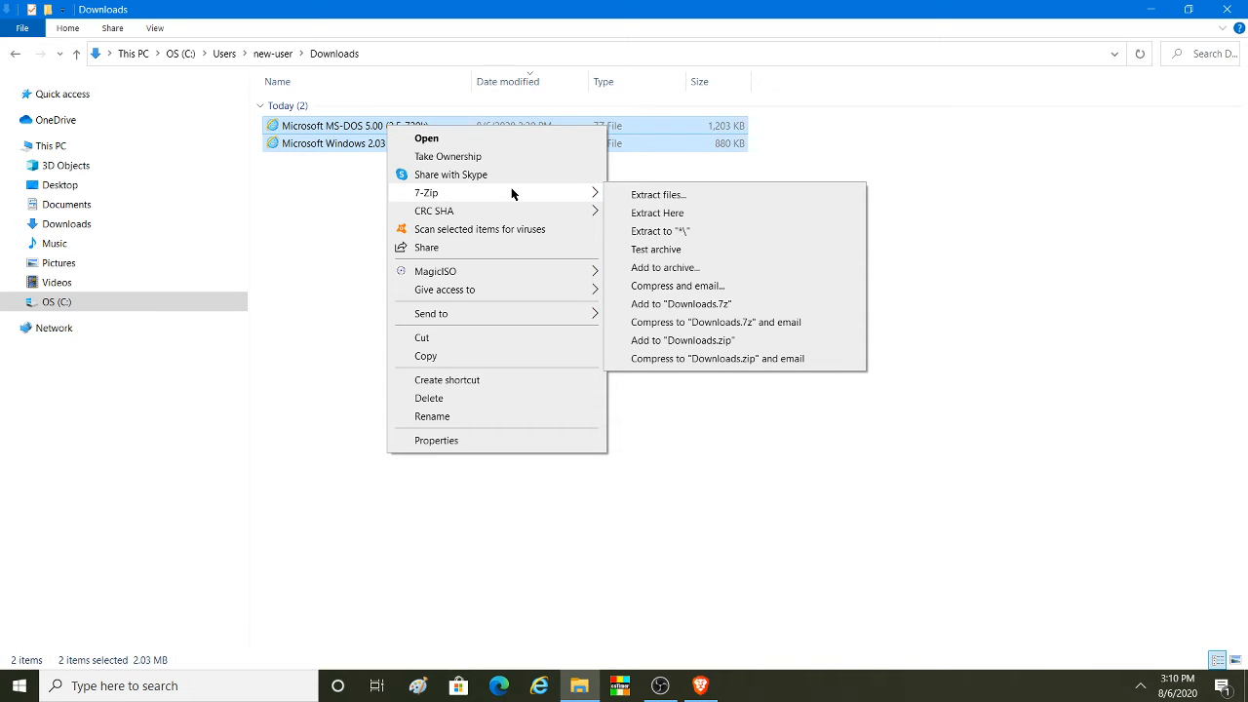
click(687, 201)
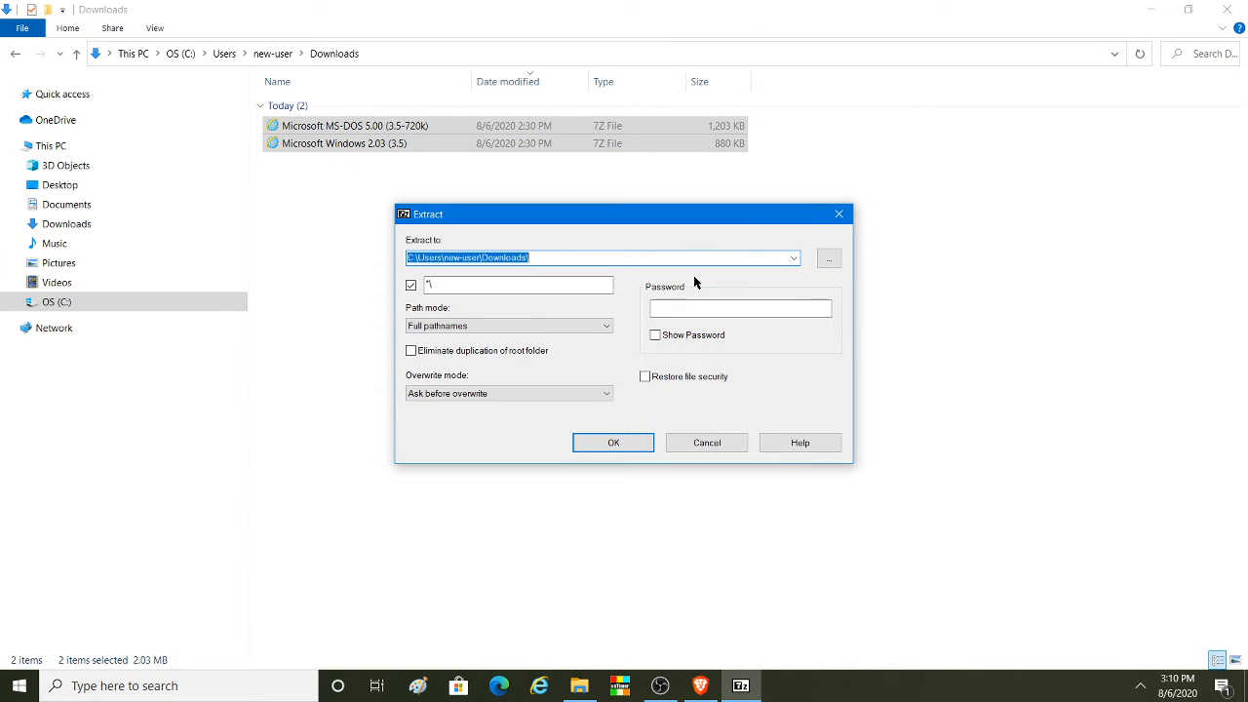
click(632, 441)
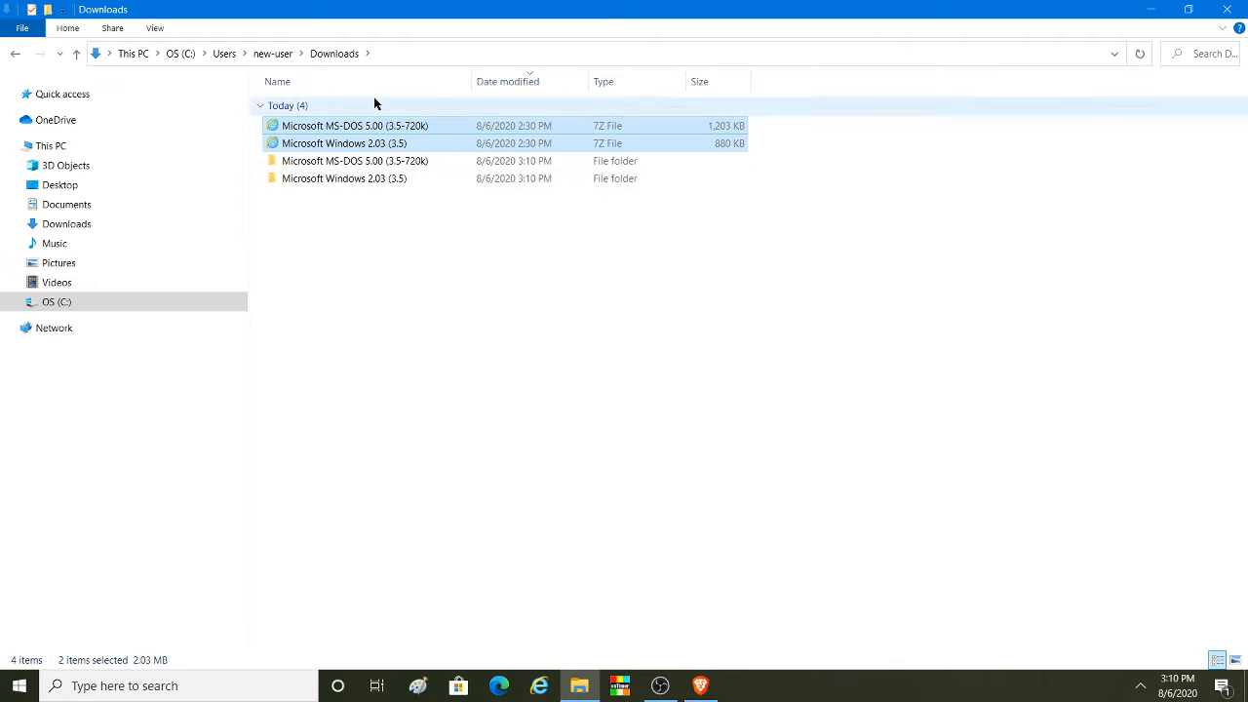
Step: Open the extracted Microsoft MS-DOS 5.00 (3.5-720k) folder and its inner folder to view the disk images
double_click(380, 160)
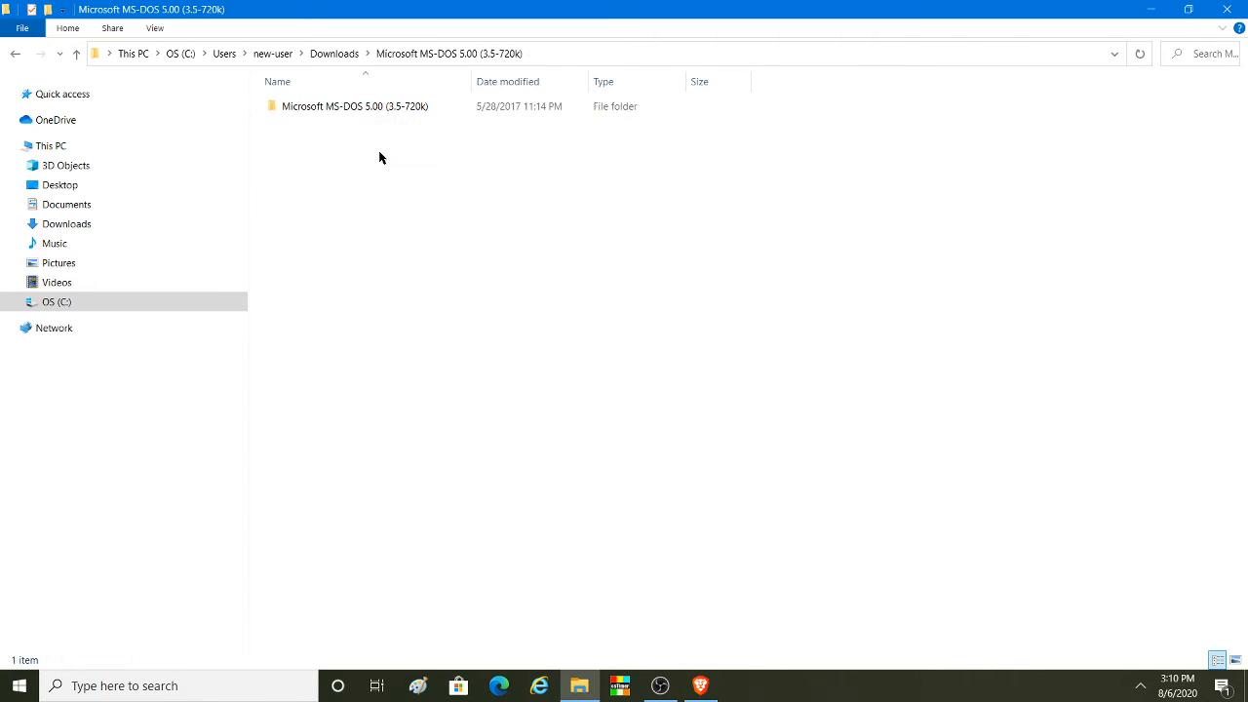
click(348, 109)
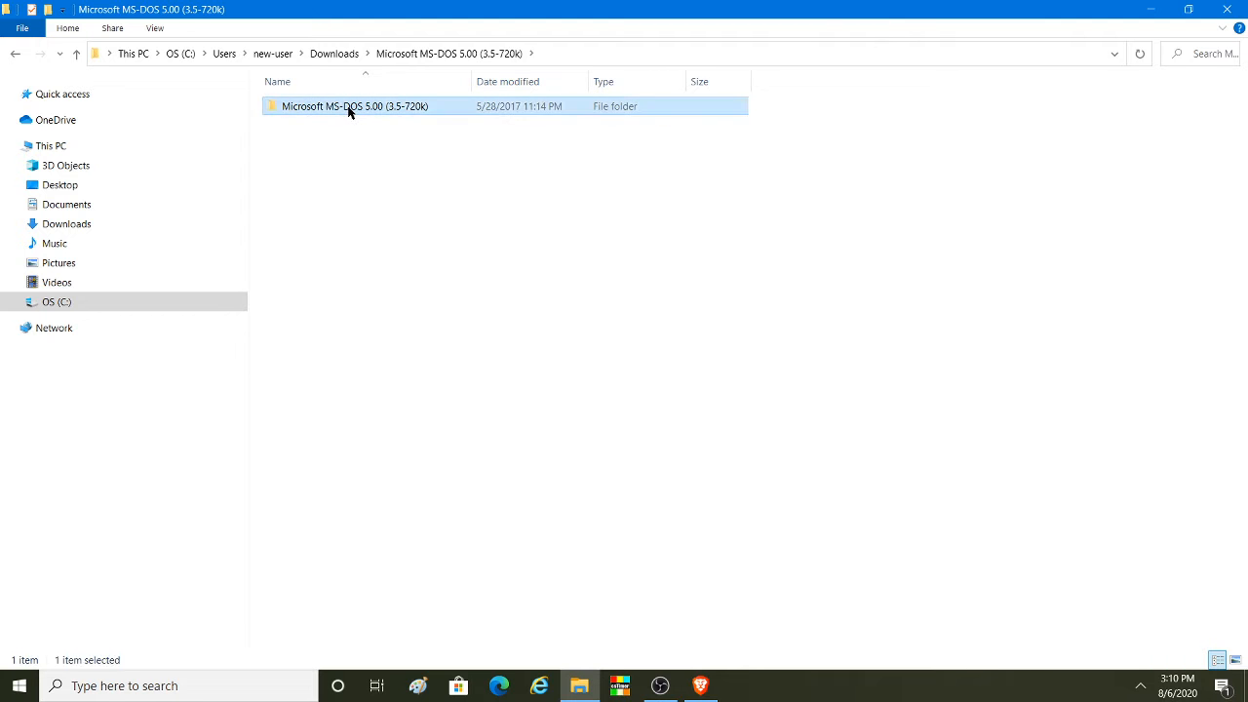
double_click(348, 109)
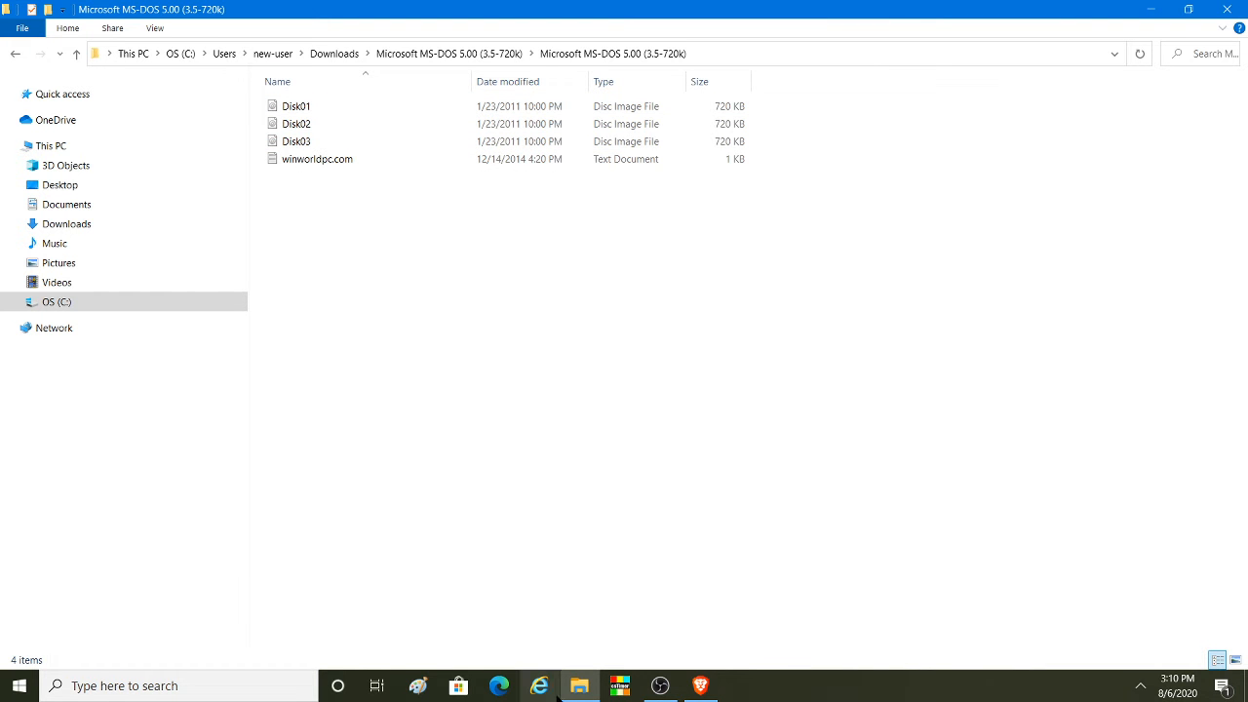
Step: Switch to VMware Workstation 15 Player, maximized, and start a new virtual machine whose operating system is installed later
click(1244, 686)
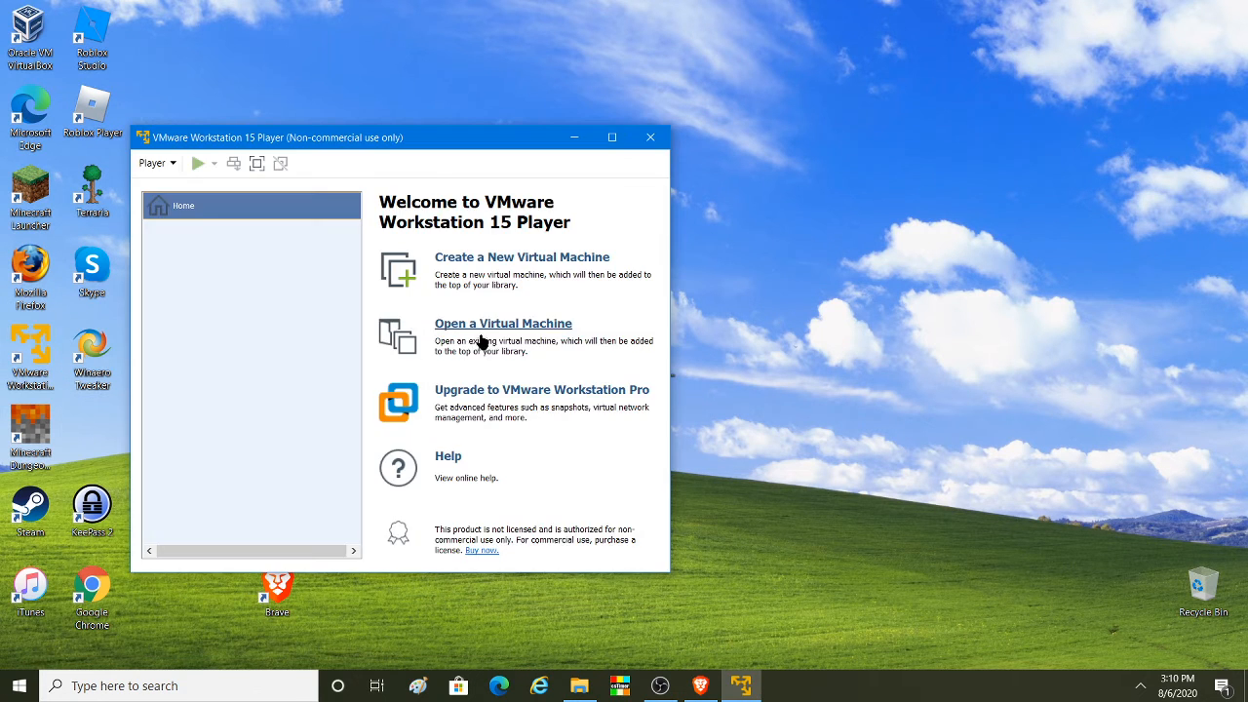
click(613, 138)
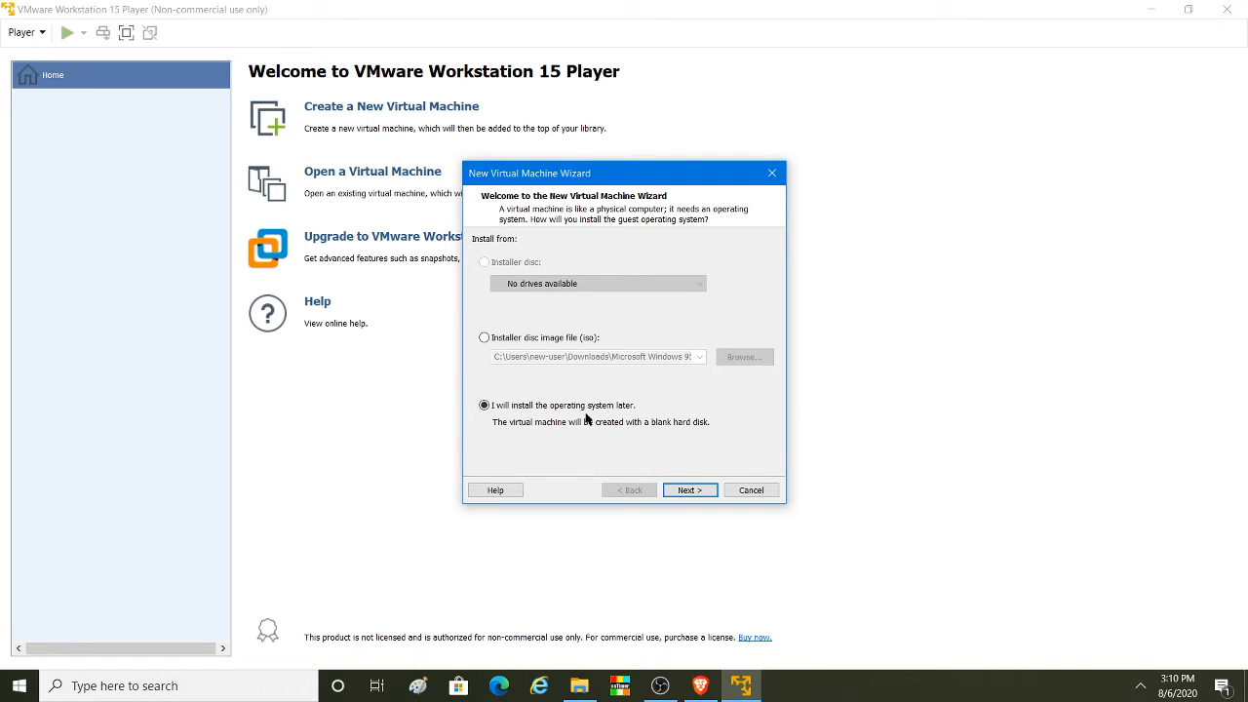
click(685, 495)
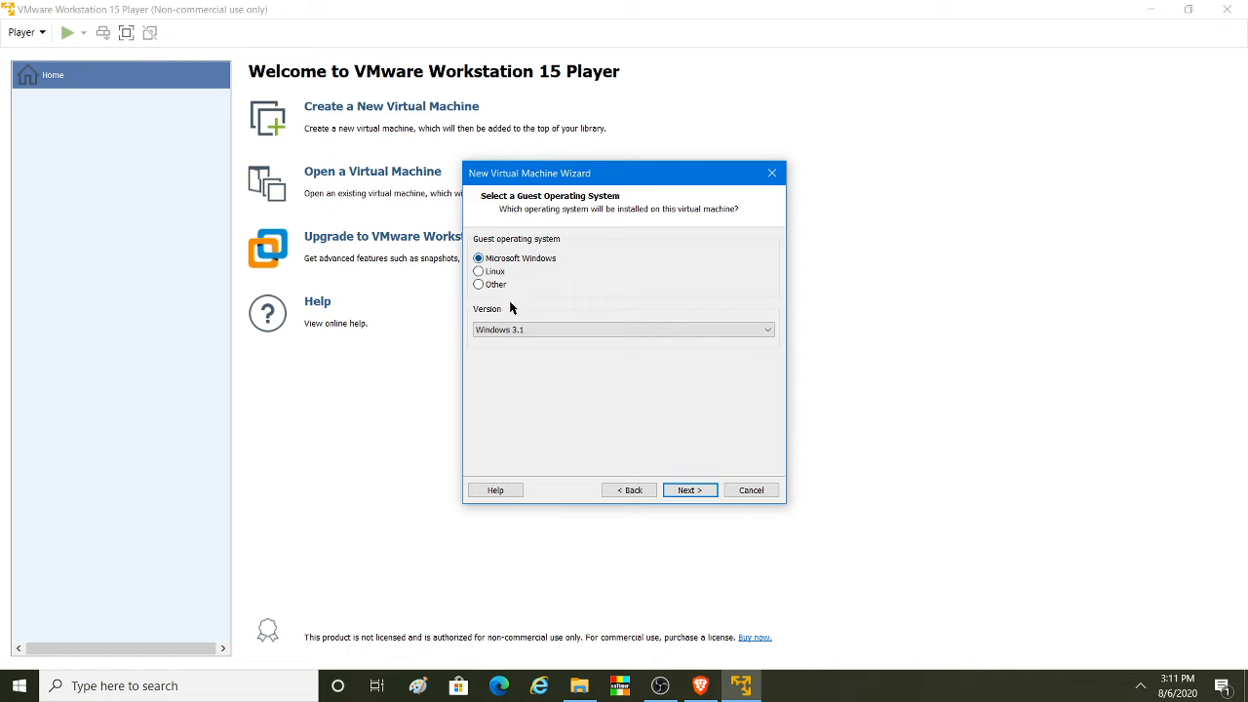
Step: Choose Microsoft Windows, version Windows 3.1, as the guest operating system
click(517, 331)
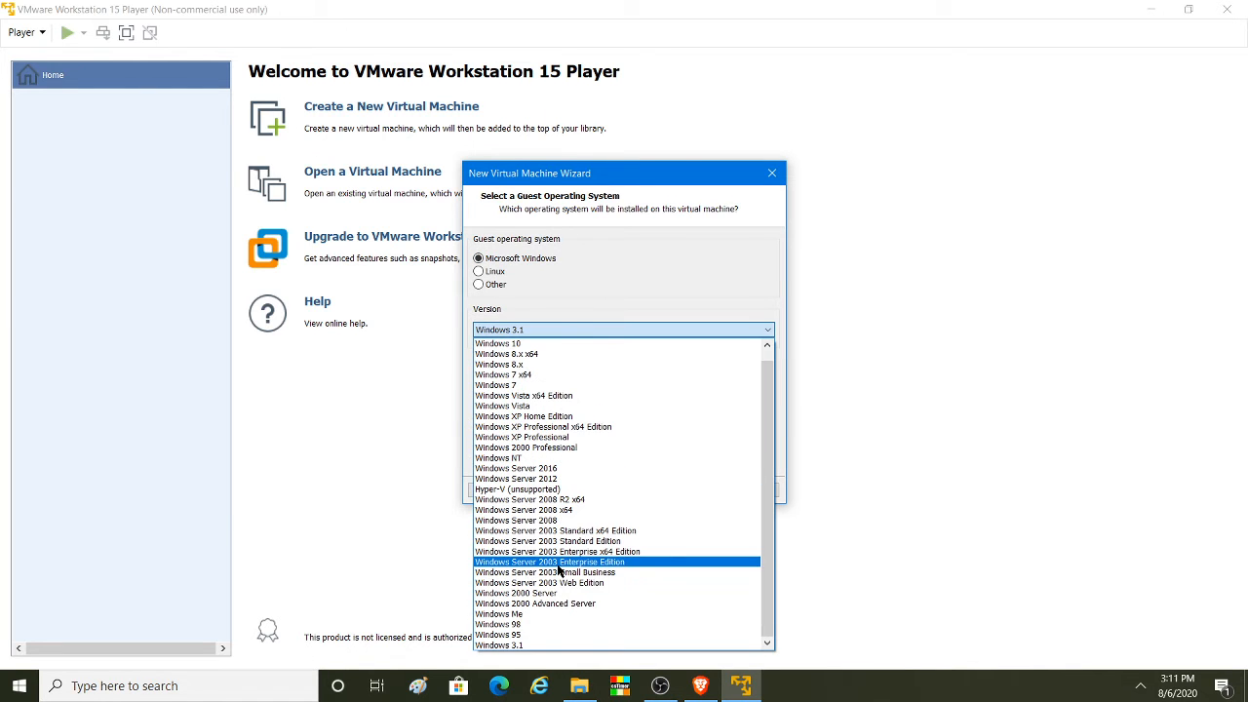
click(563, 647)
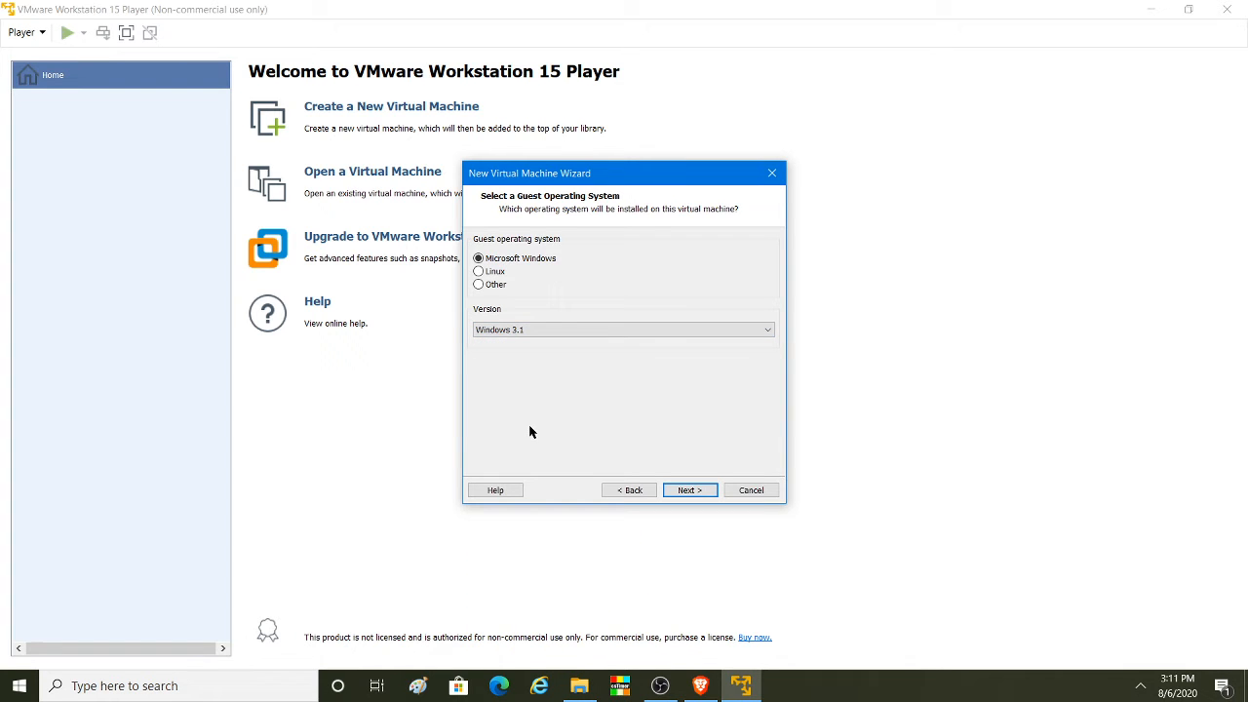
click(690, 491)
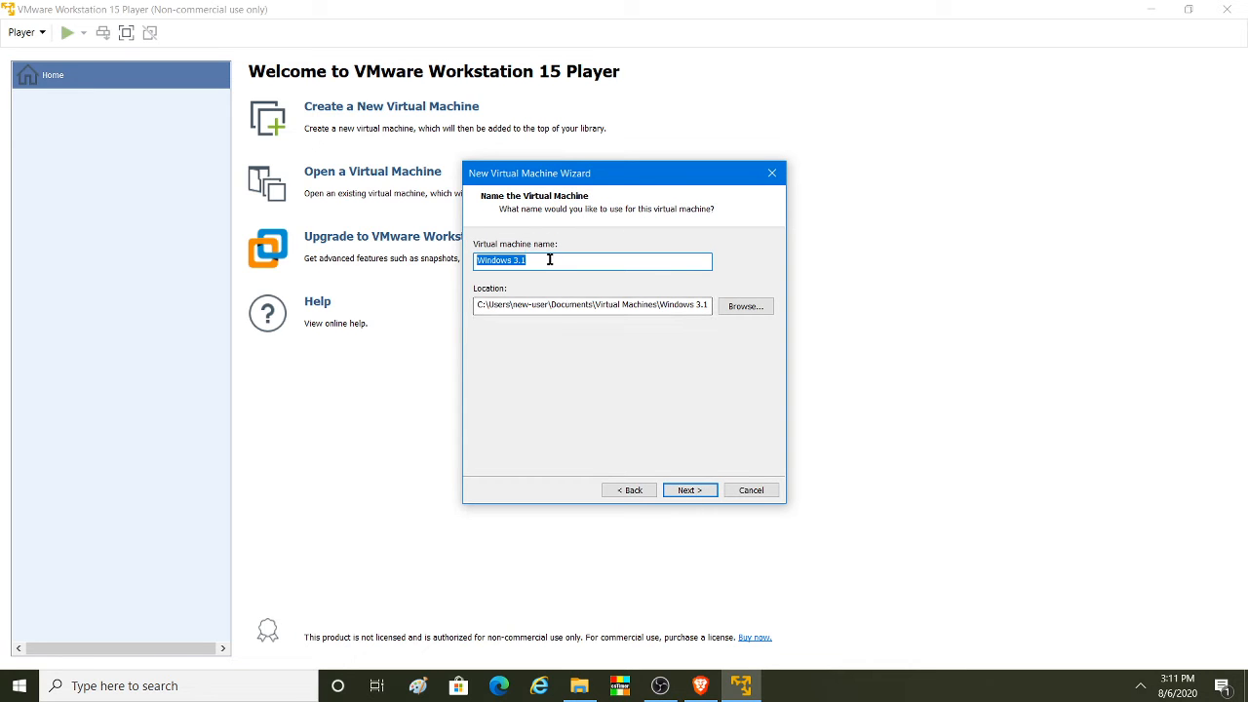
Step: Name the virtual machine windows 2.03 and give it a 1 GB virtual disk stored as a single file
text(w)
click(700, 490)
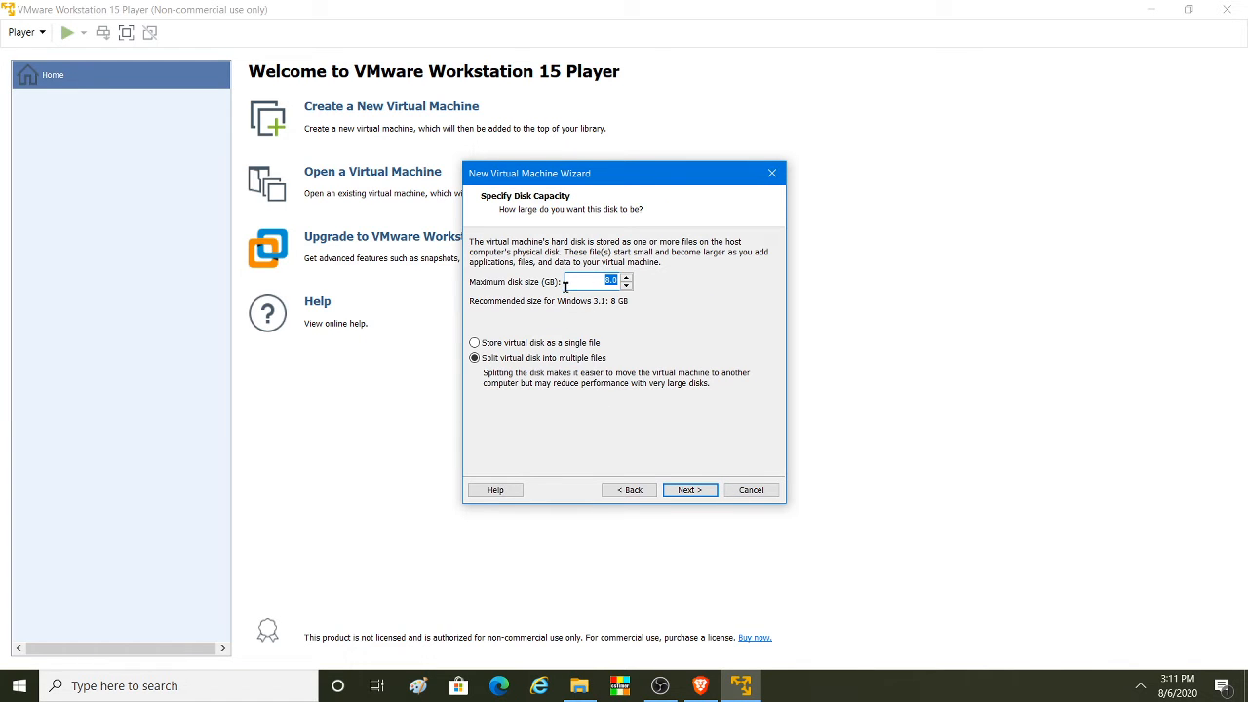
text(1)
click(565, 345)
click(685, 491)
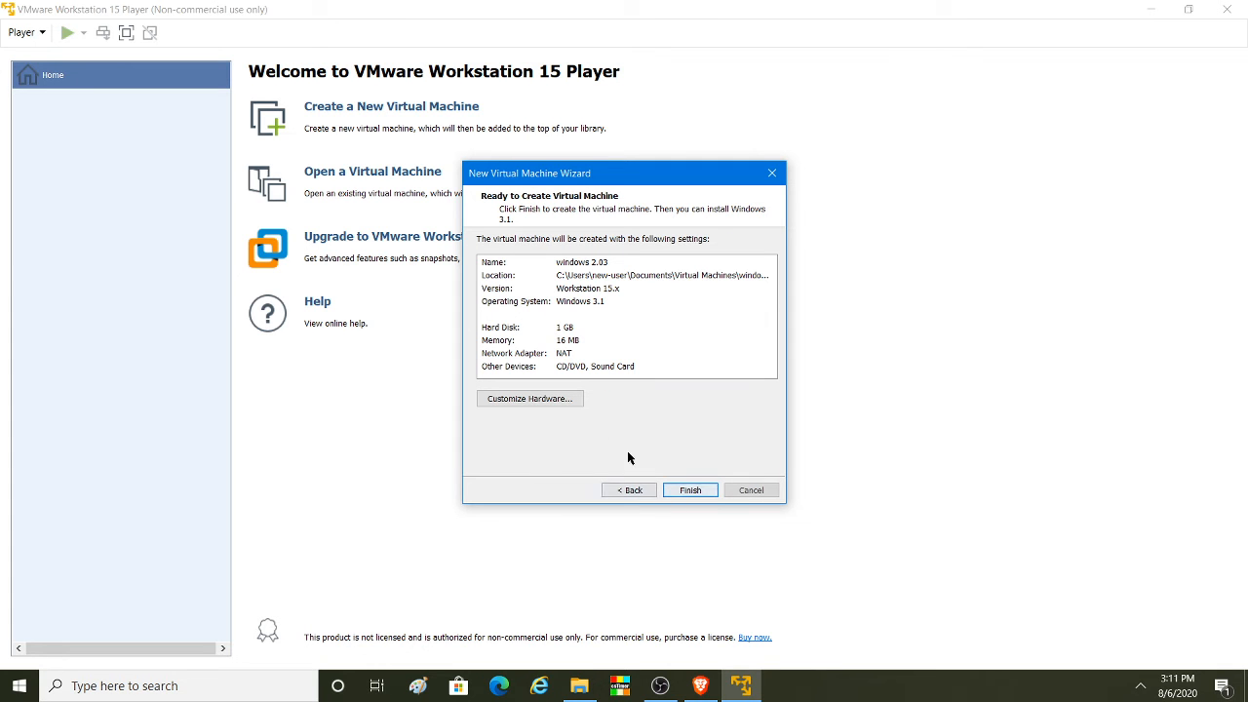
Step: Set the virtual machine's memory to 32 MB and finish creating the machine
click(551, 401)
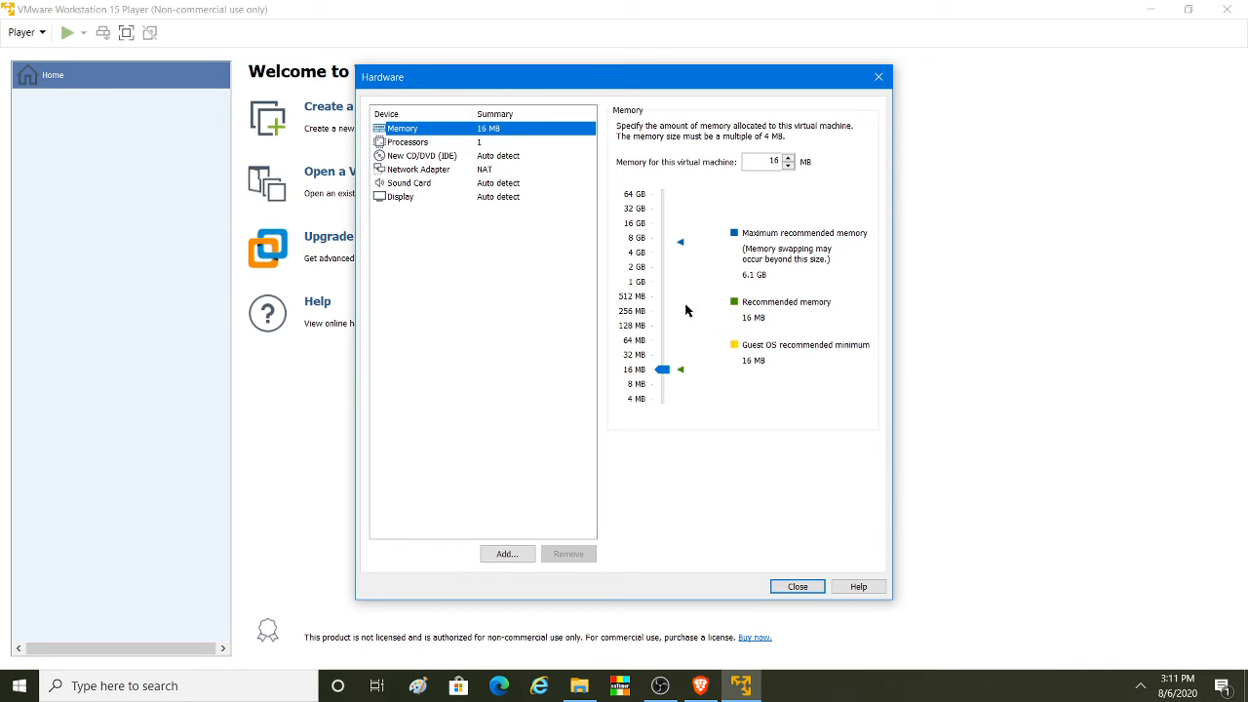
double_click(757, 167)
text(32)
click(791, 591)
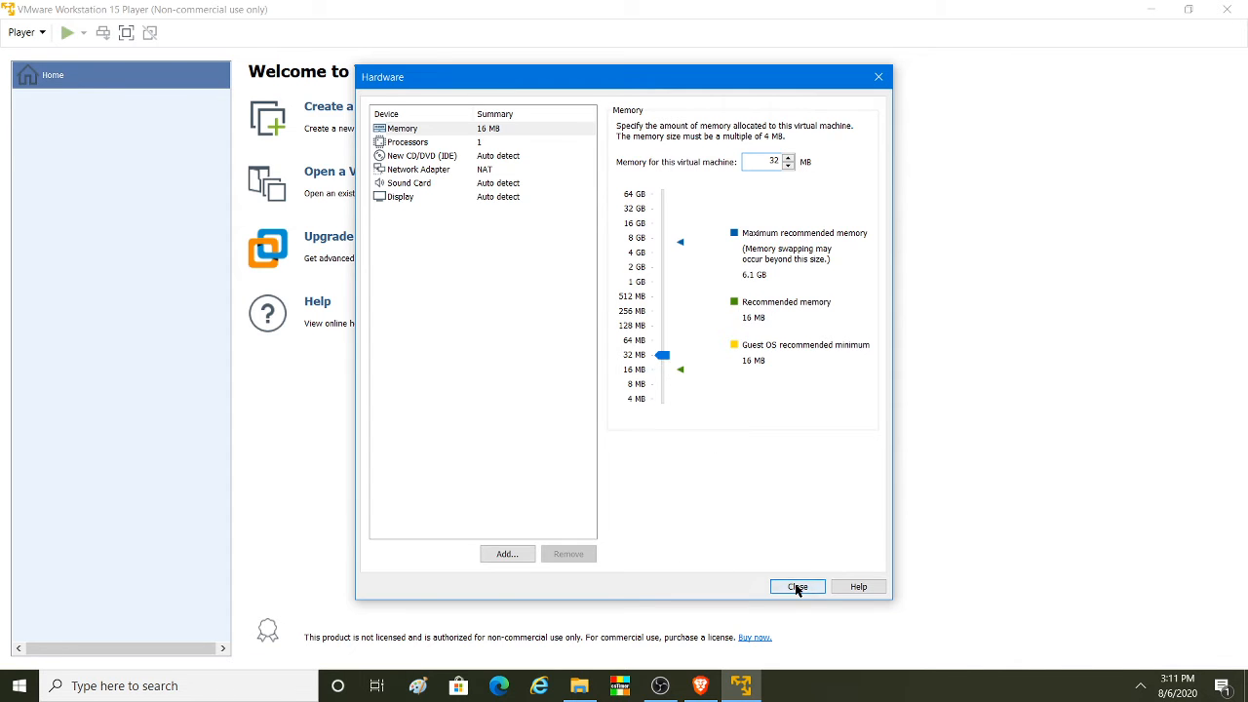
click(690, 490)
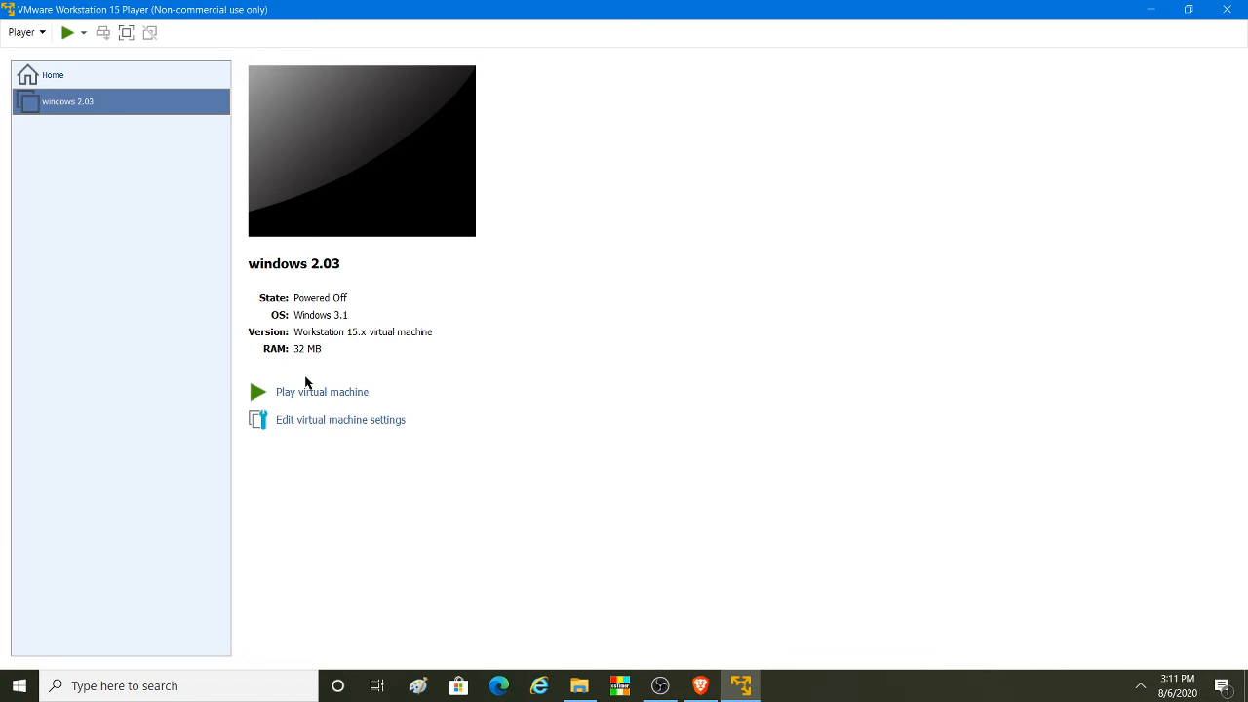
Step: Add a floppy drive to the windows 2.03 virtual machine's hardware
key(F2)
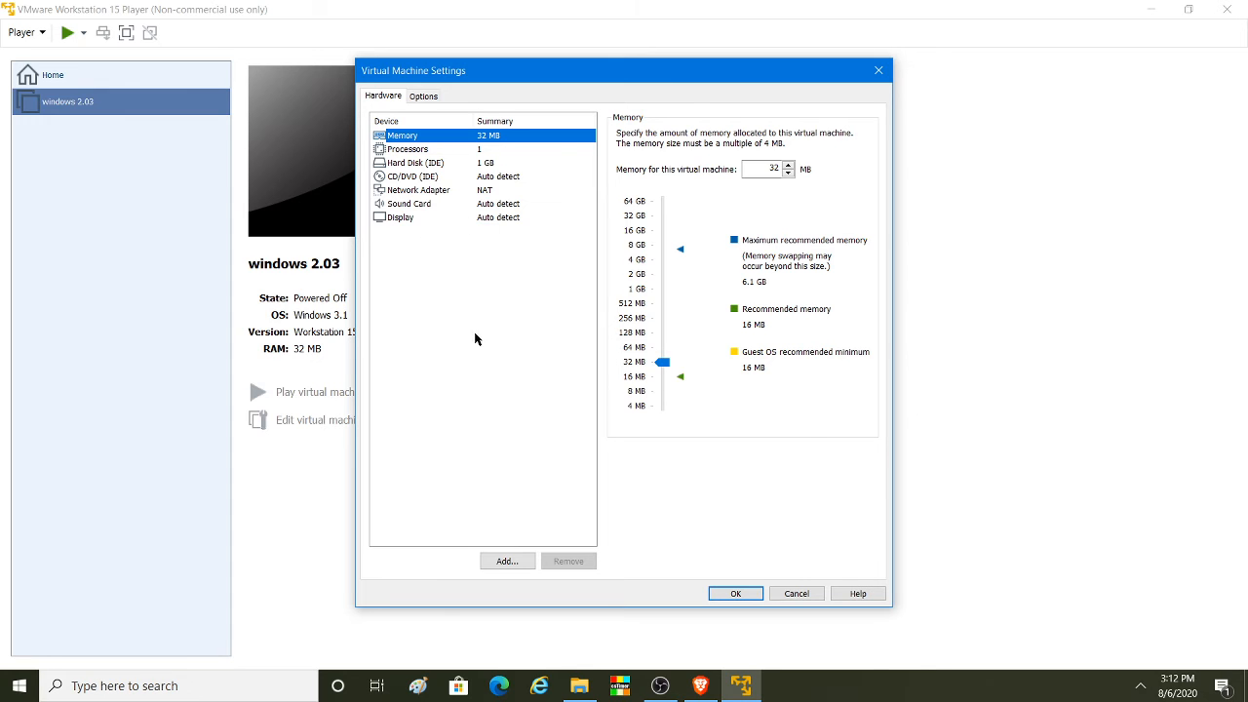
click(509, 560)
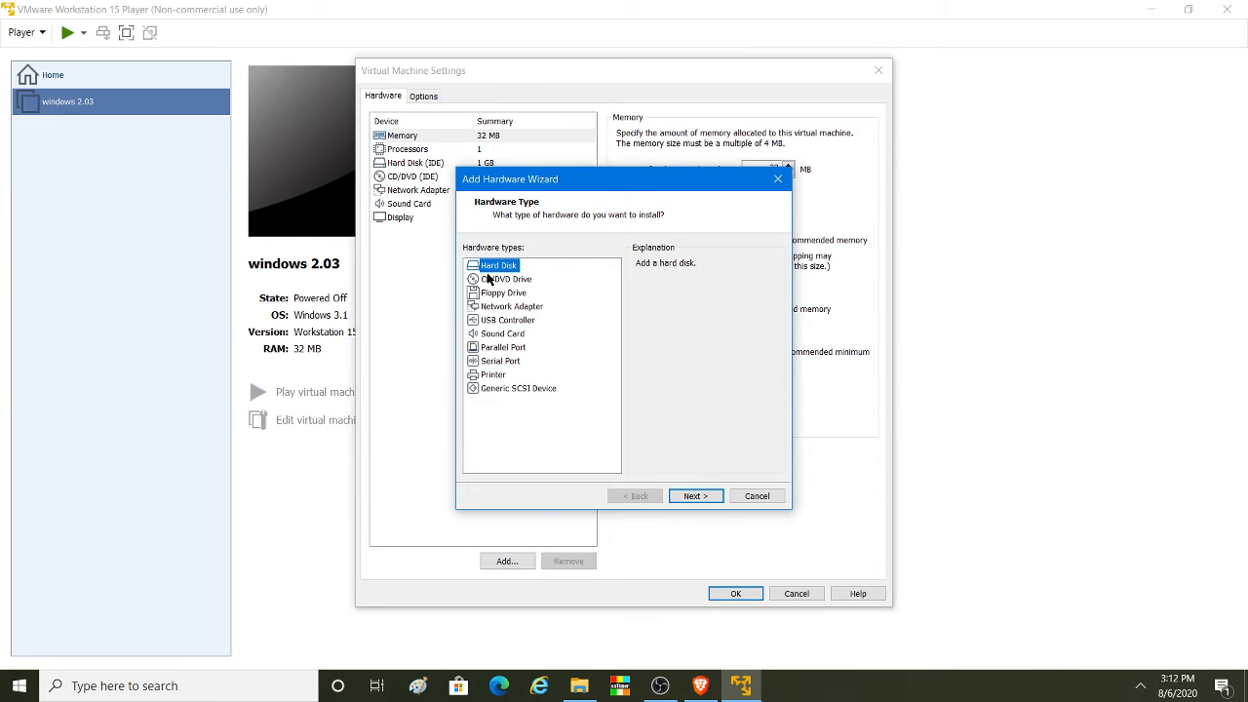
click(491, 280)
click(499, 293)
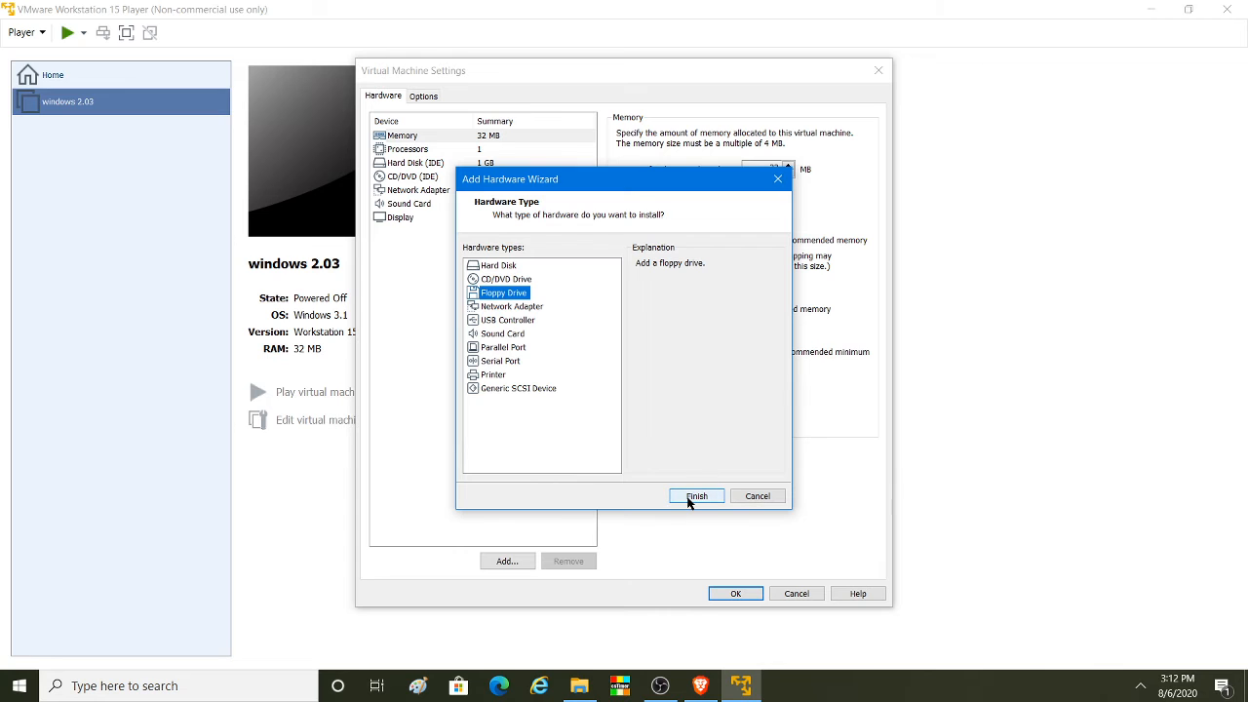
click(690, 496)
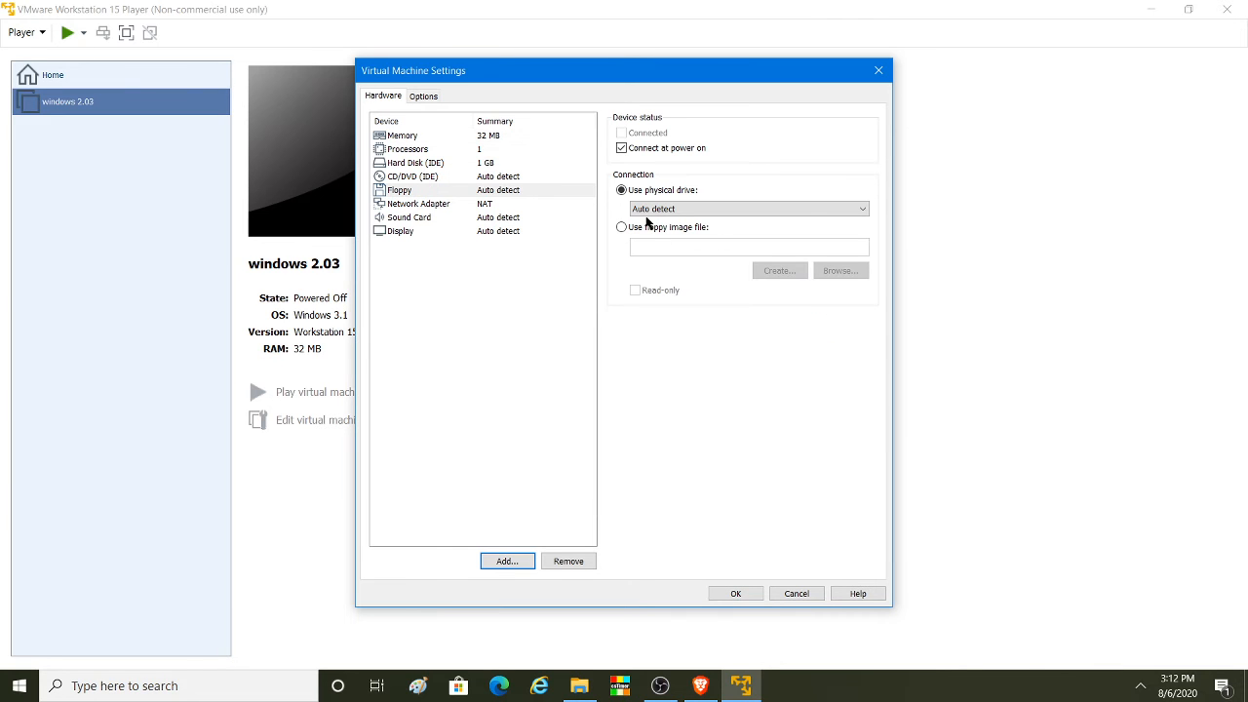
Step: Load the Disk01 floppy image from the Microsoft MS-DOS 5.00 (3.5-720k) folder in Downloads into the floppy drive and save the settings
click(648, 233)
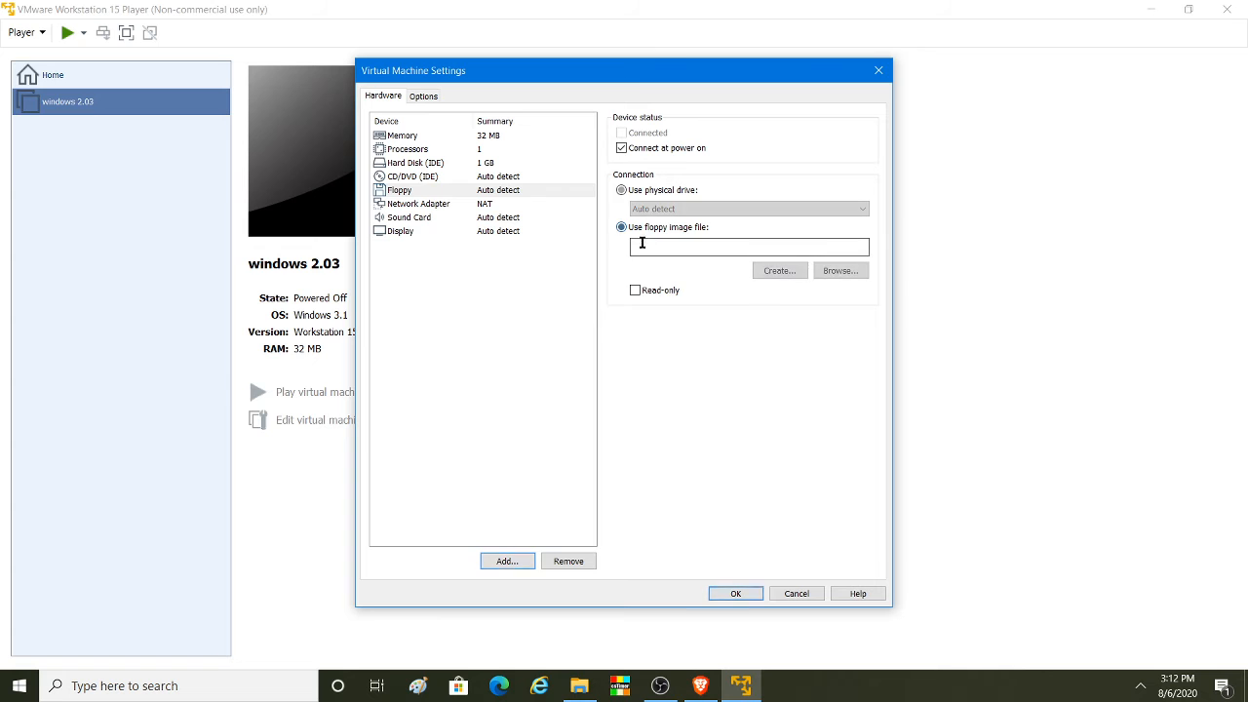
click(838, 270)
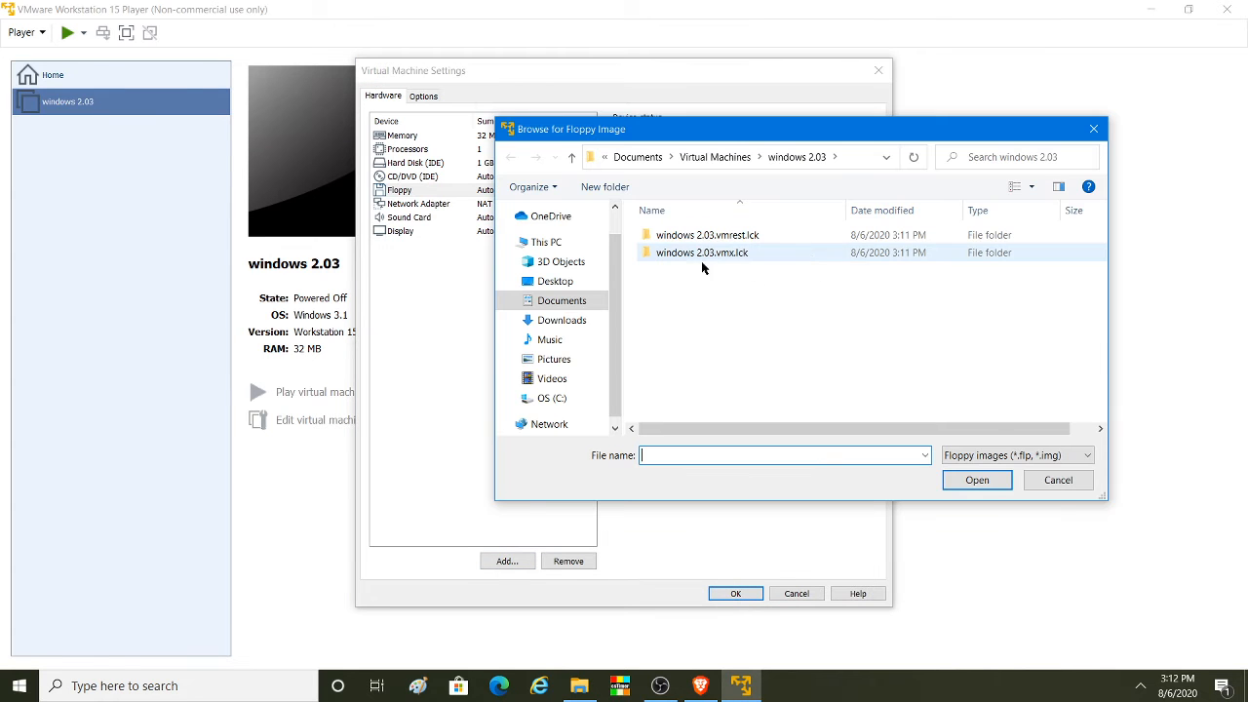
click(563, 318)
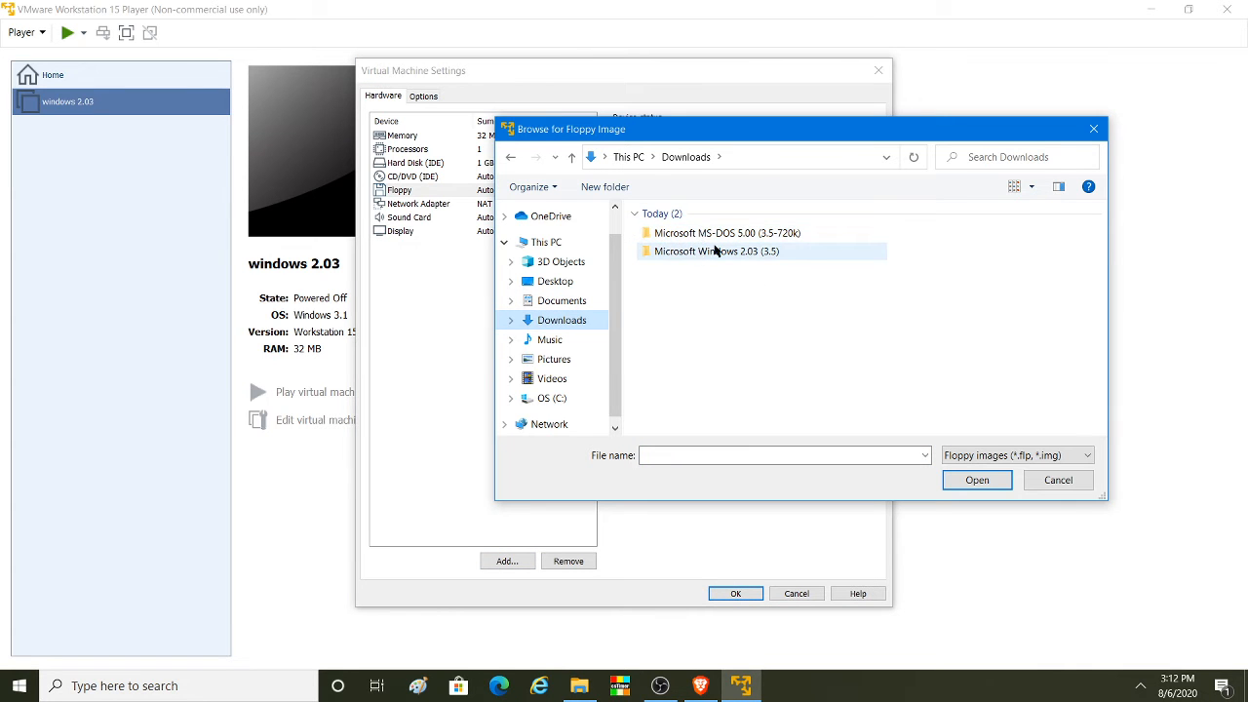
double_click(755, 233)
double_click(752, 233)
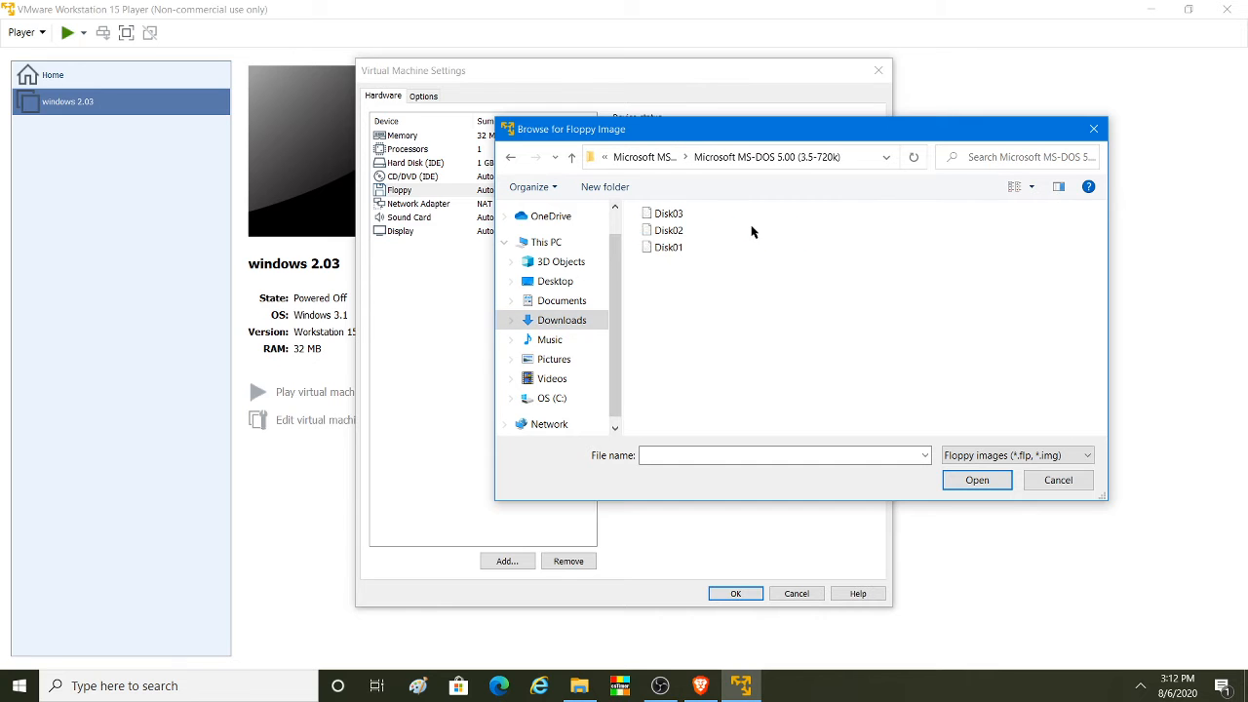
click(669, 250)
click(975, 479)
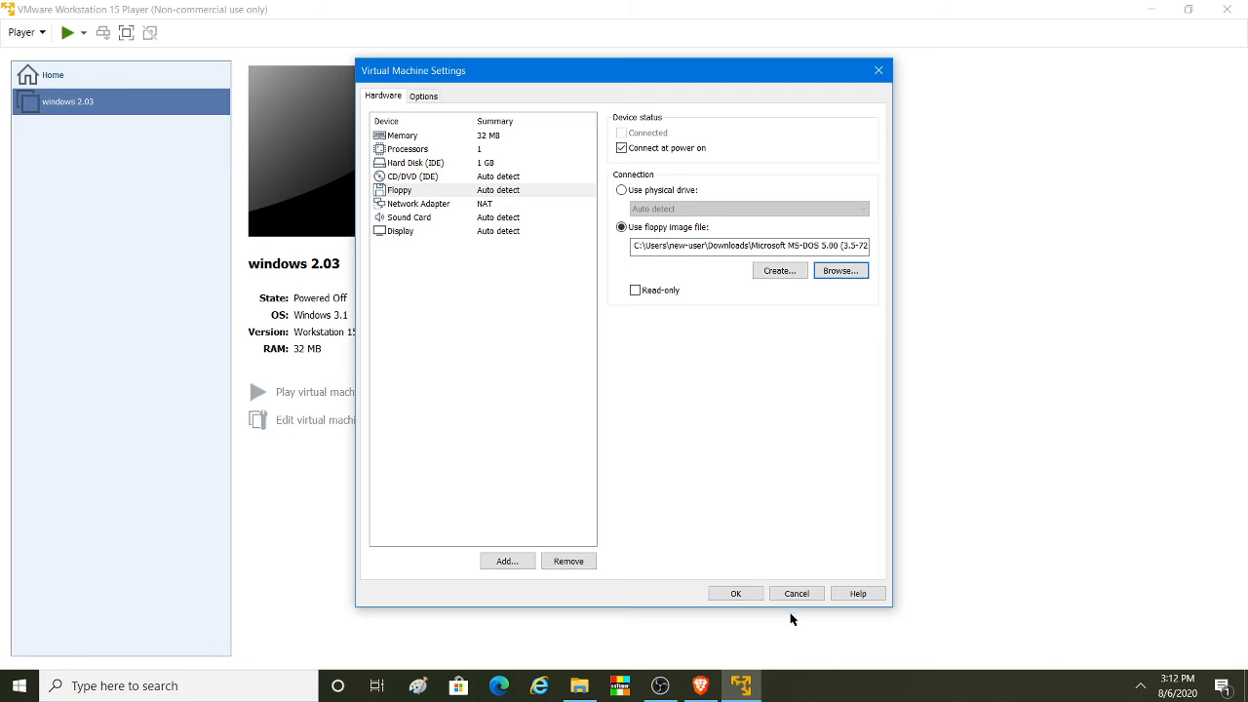
click(723, 592)
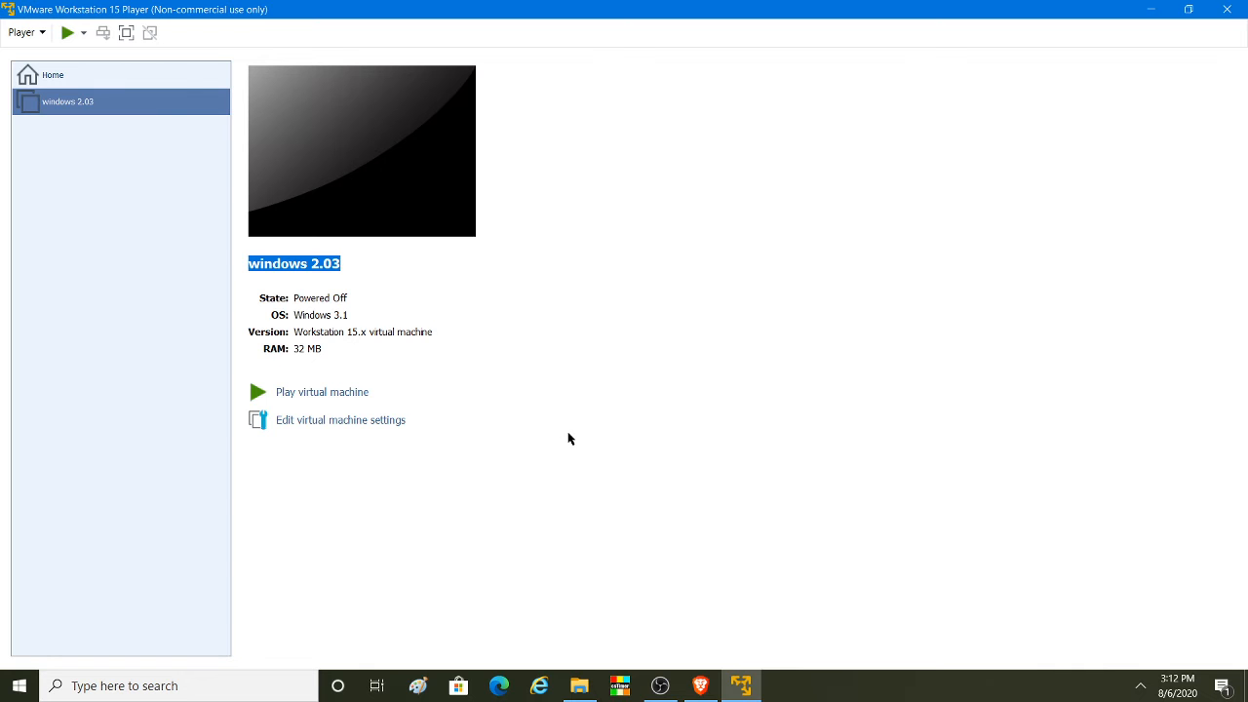
Step: Power on the windows 2.03 virtual machine and decline connecting the unavailable ide1:0 device at every power-on
click(330, 392)
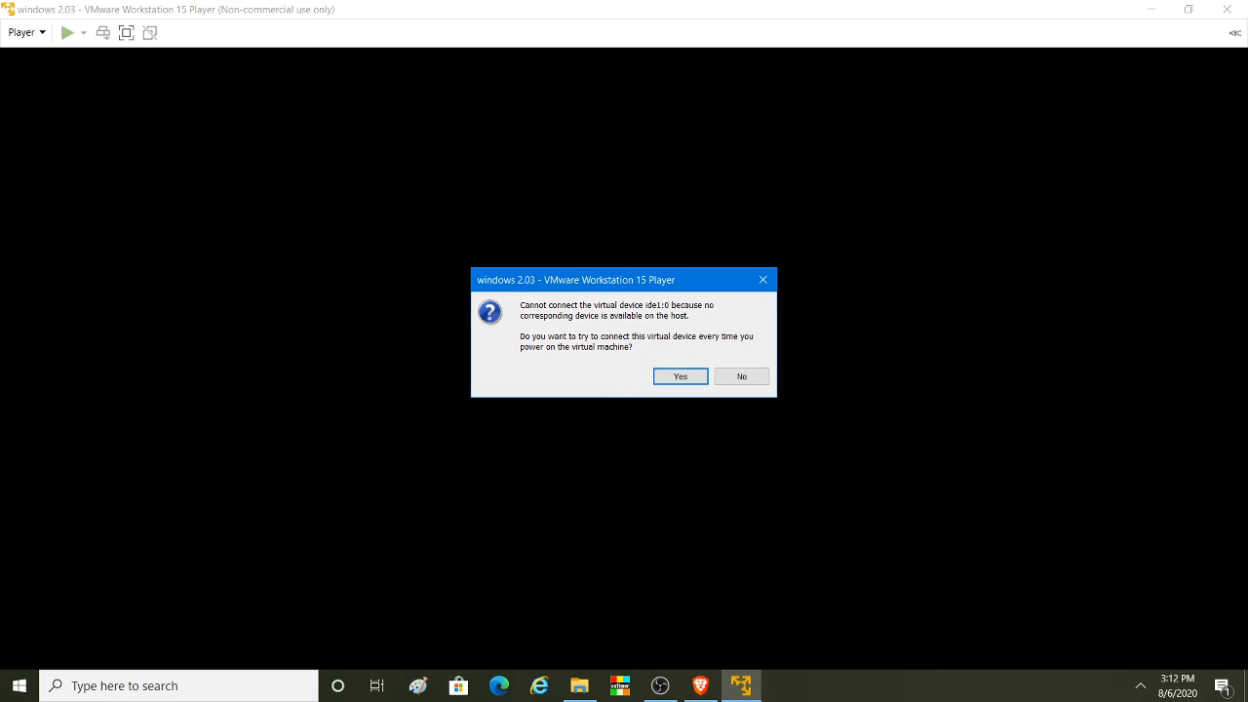
drag(562, 283, 567, 331)
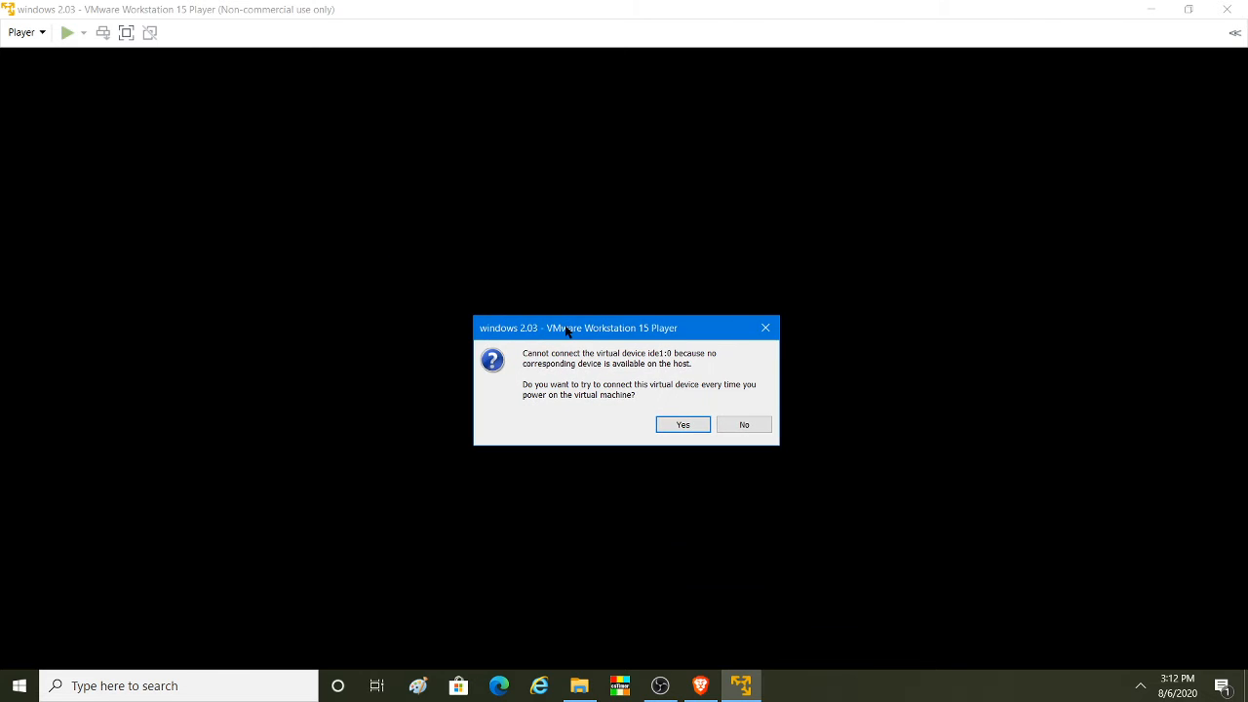
click(743, 425)
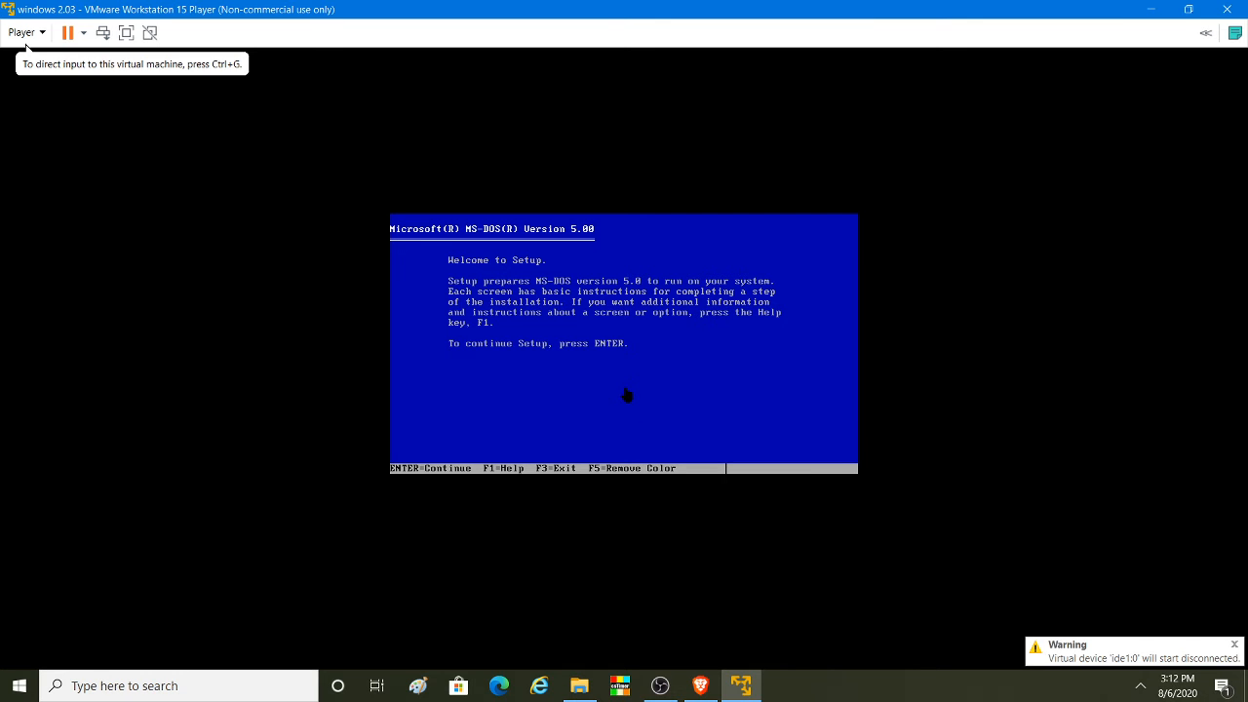
Step: Start MS-DOS 5.00 Setup with the default settings, installing to C:\DOS and allocating all free hard disk space for MS-DOS
click(625, 388)
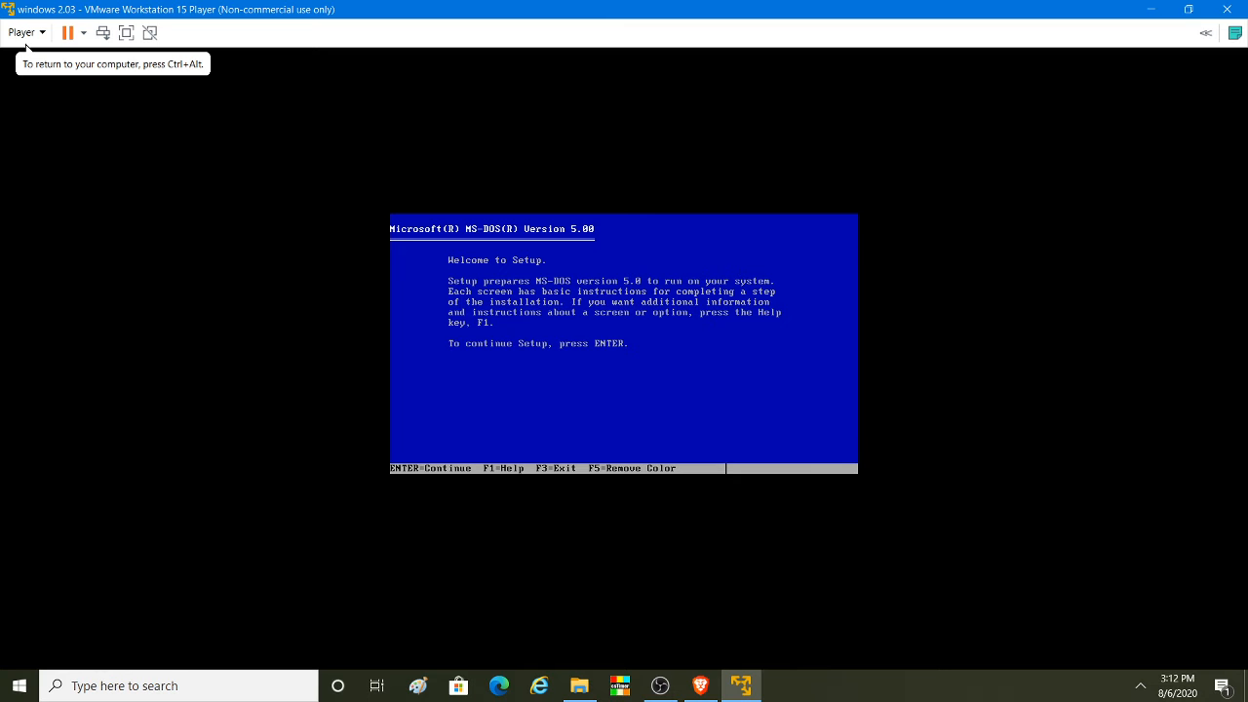
key(Return)
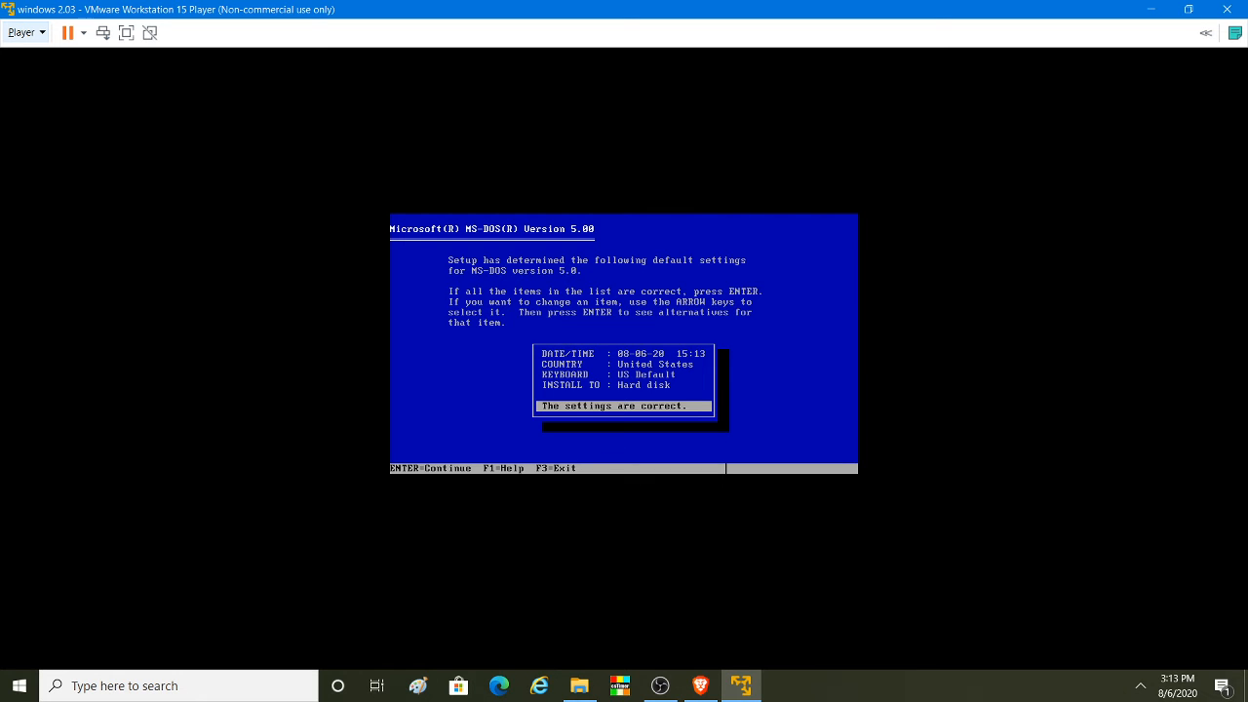
key(Return)
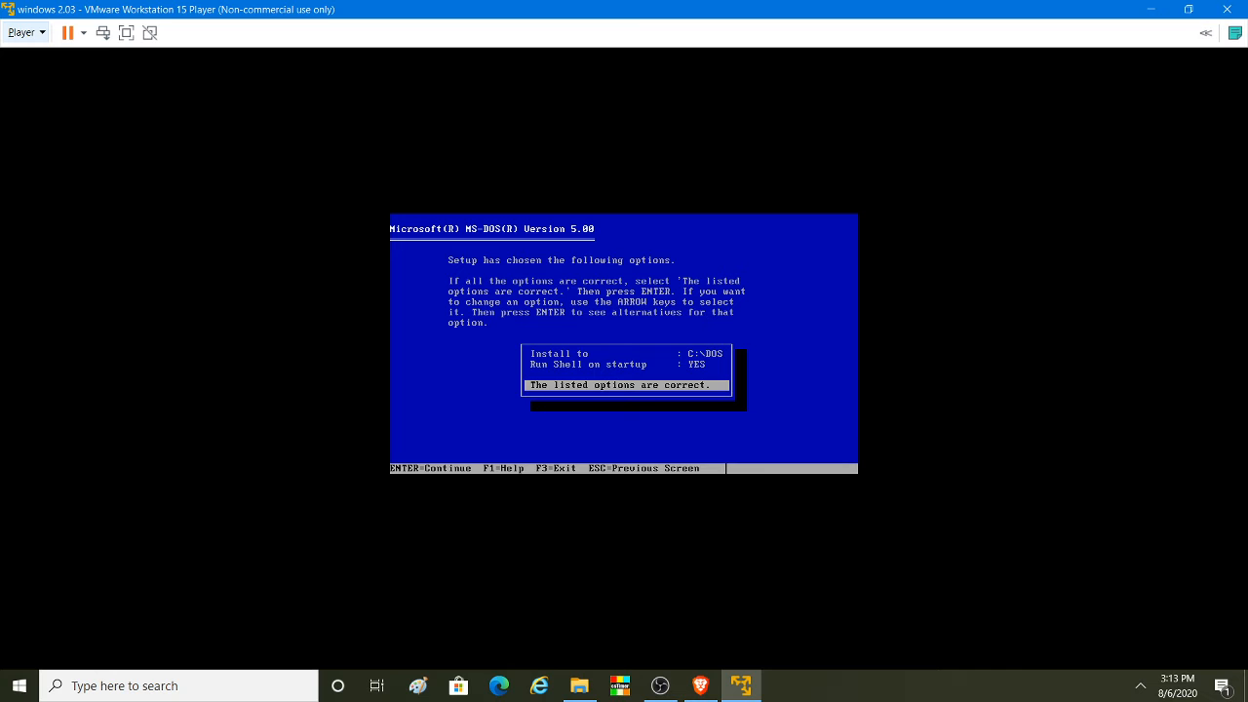
key(Return)
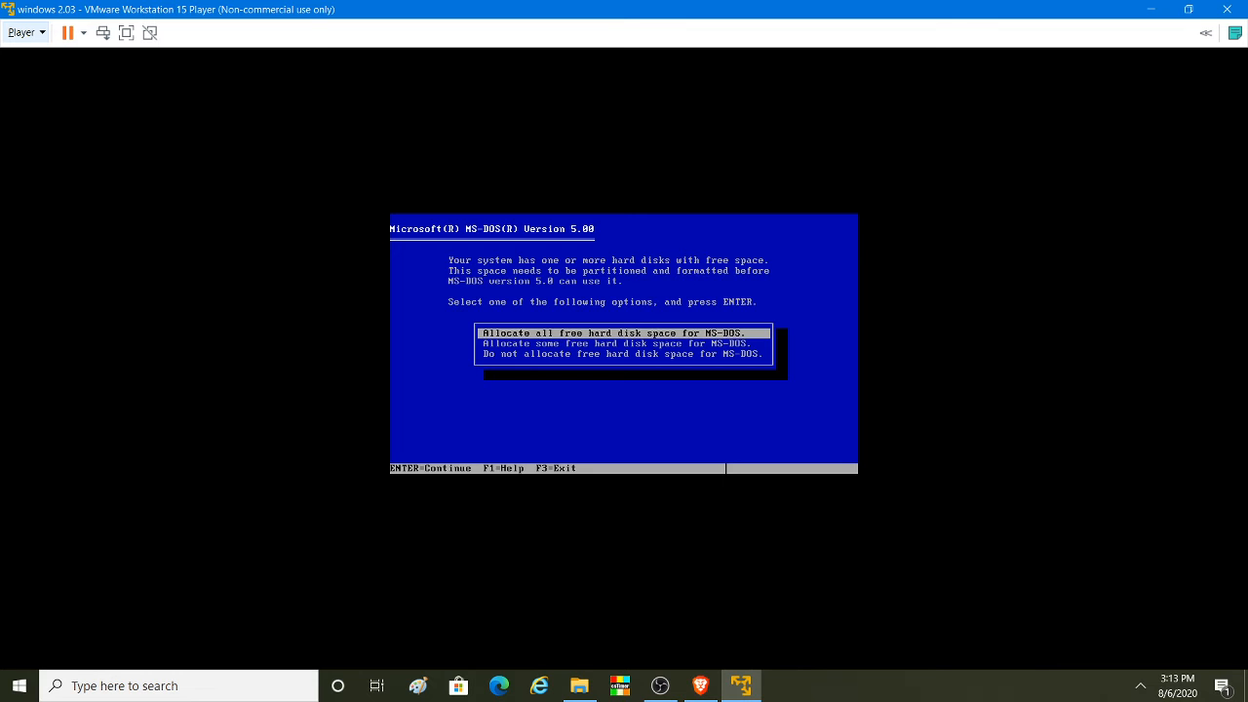
key(Return)
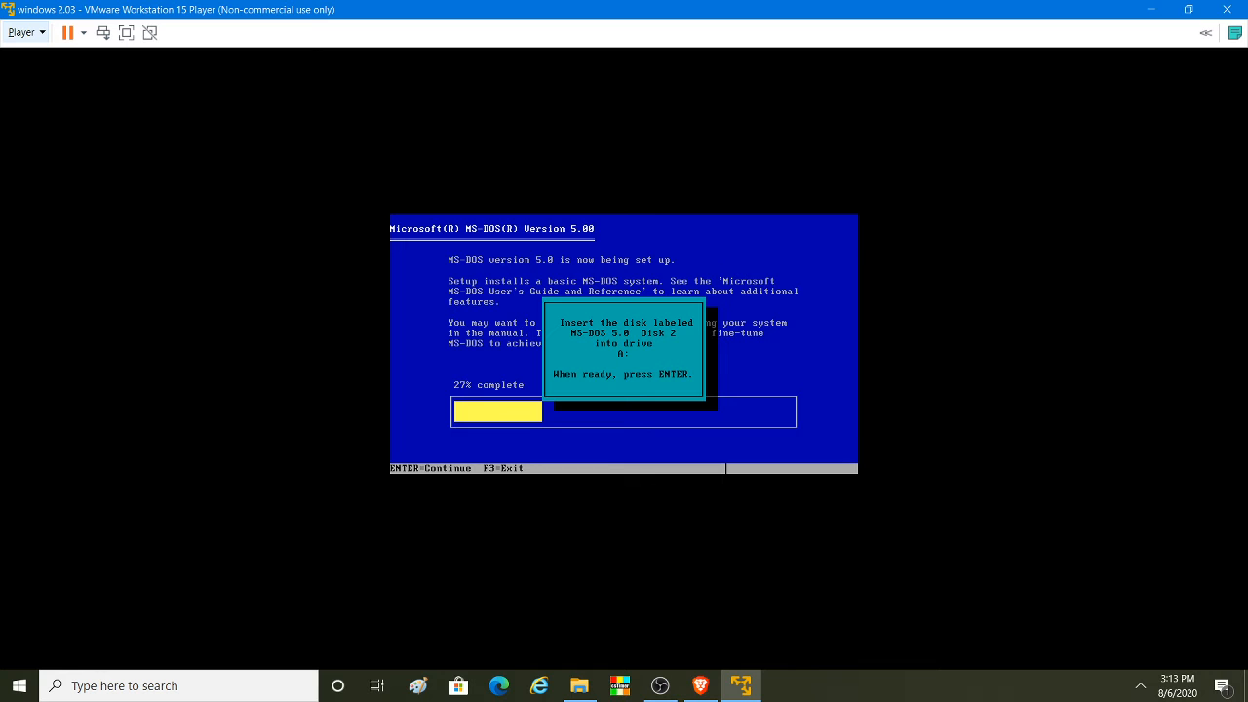
Step: Swap the floppy image to Disk02 in the virtual machine's floppy settings and continue MS-DOS Setup
click(36, 35)
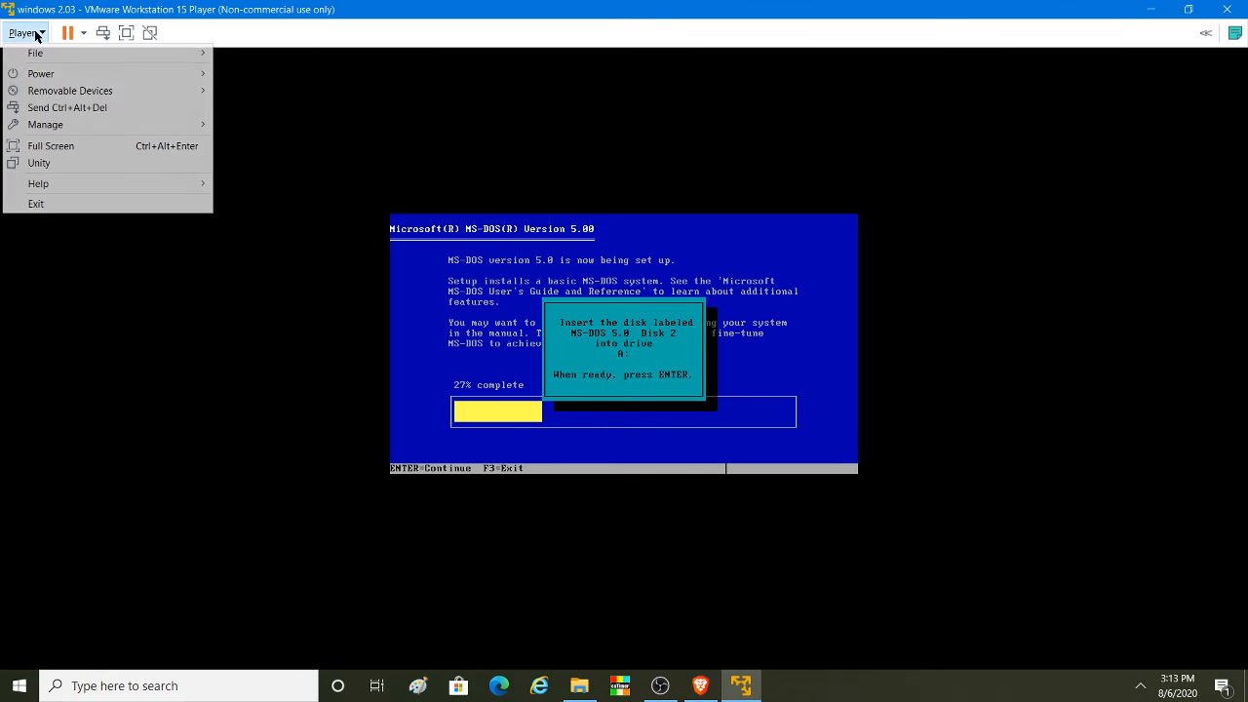
mouse_move(46, 94)
mouse_move(292, 107)
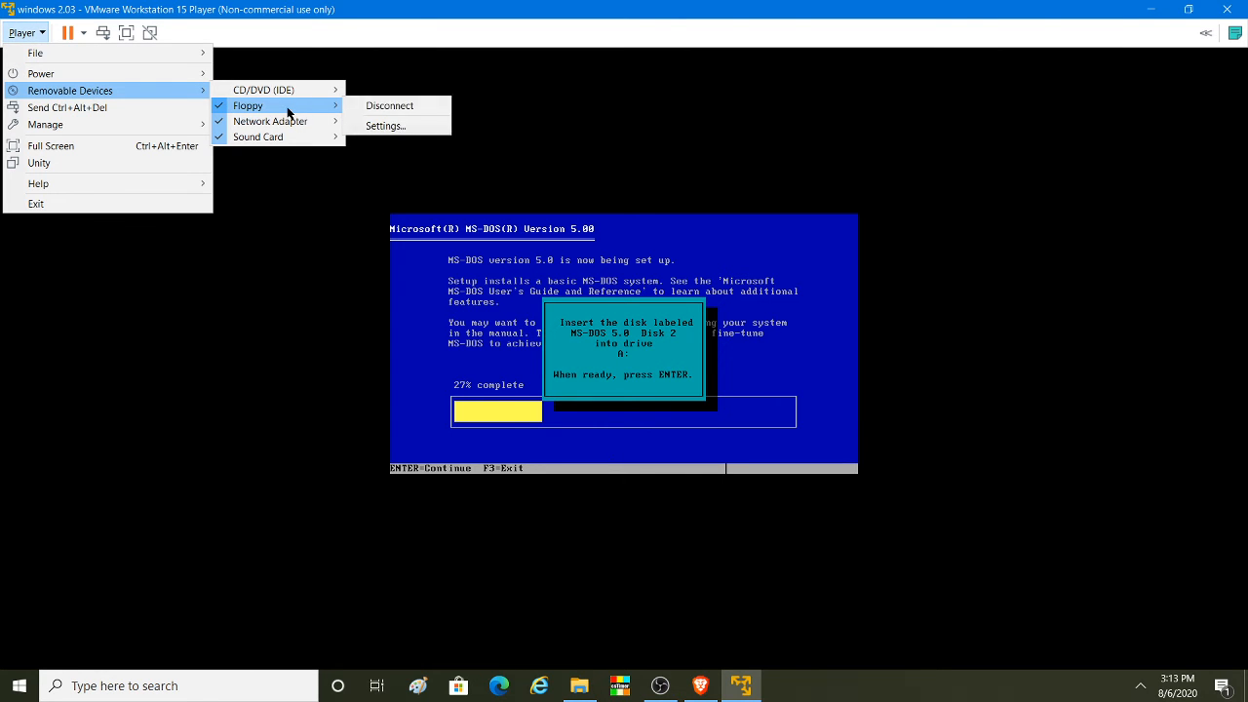
click(419, 123)
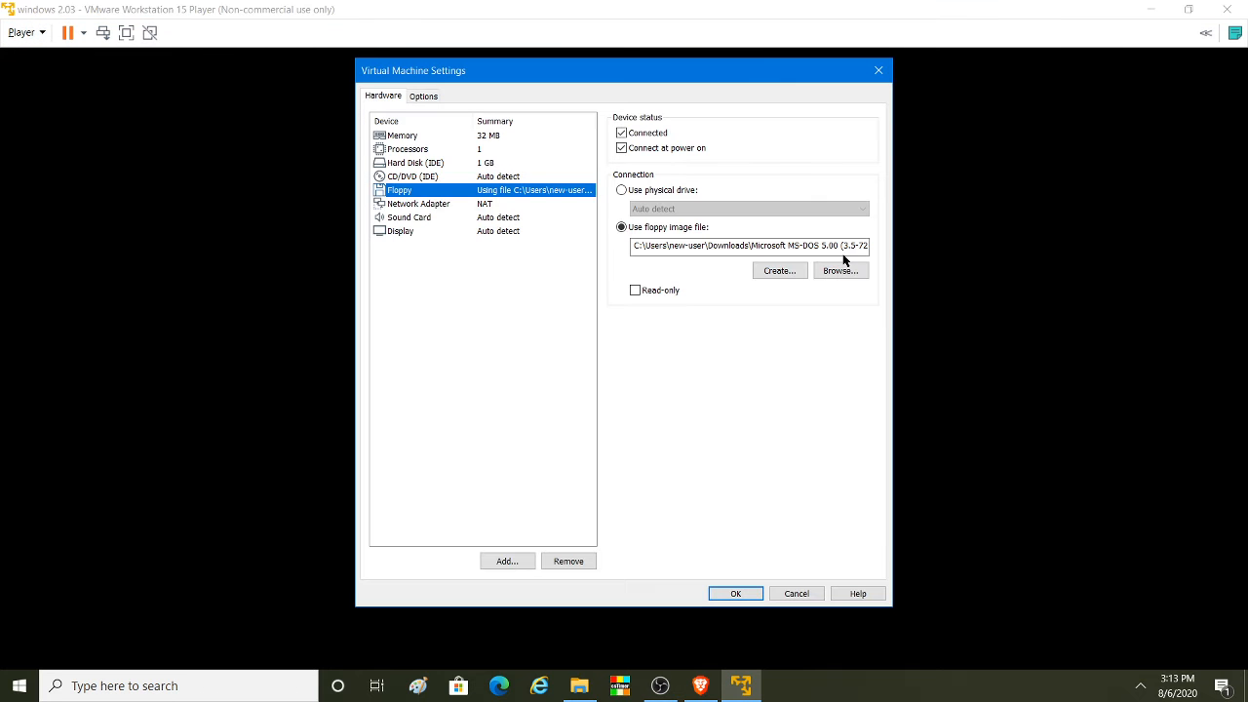
click(846, 272)
click(668, 232)
click(976, 481)
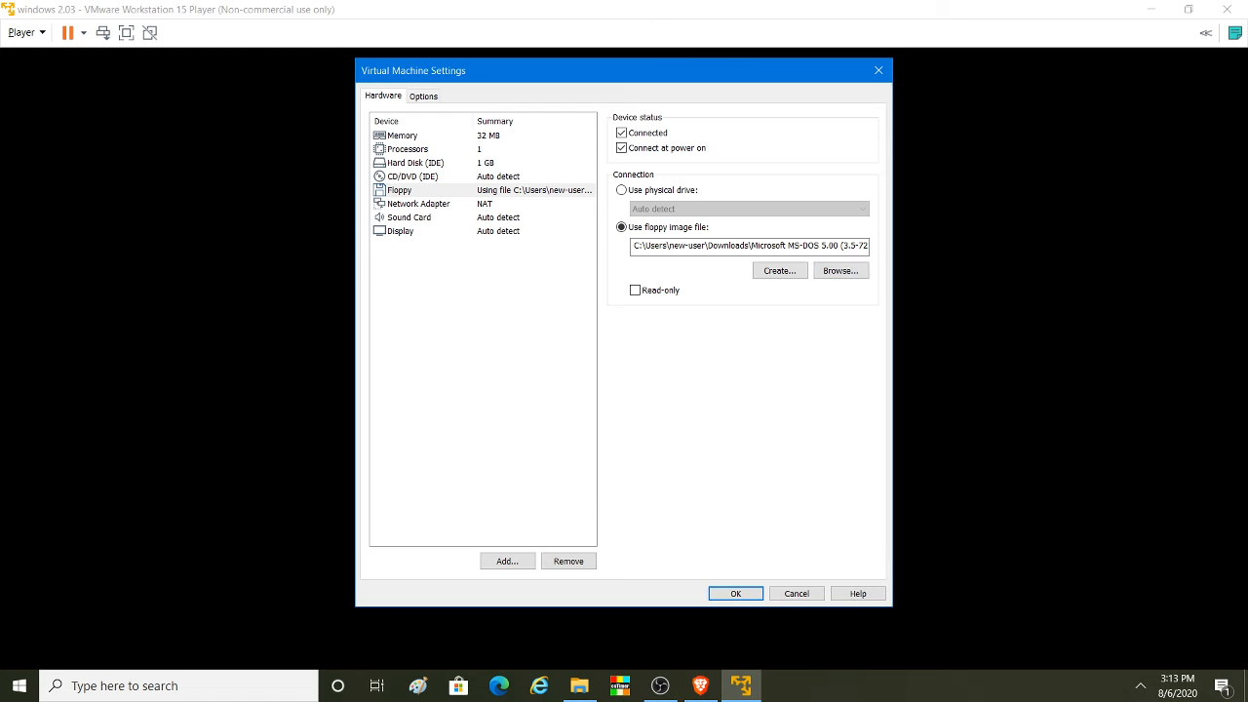
click(741, 593)
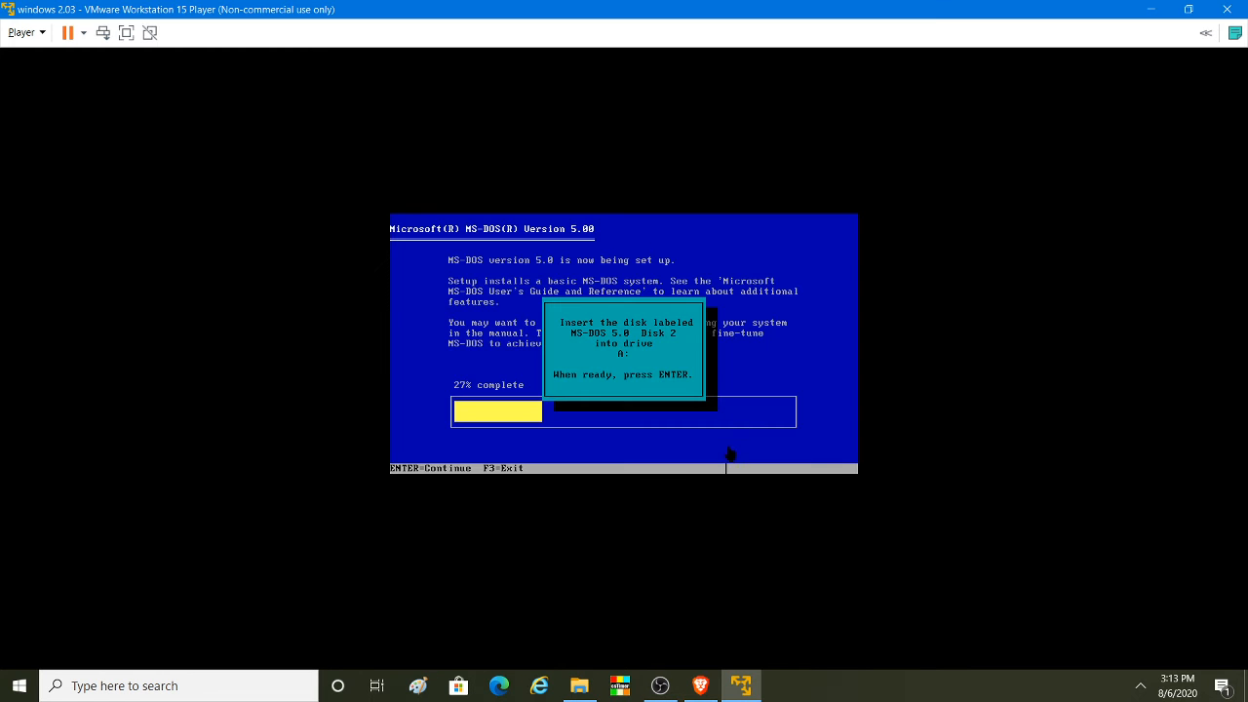
click(724, 446)
key(Return)
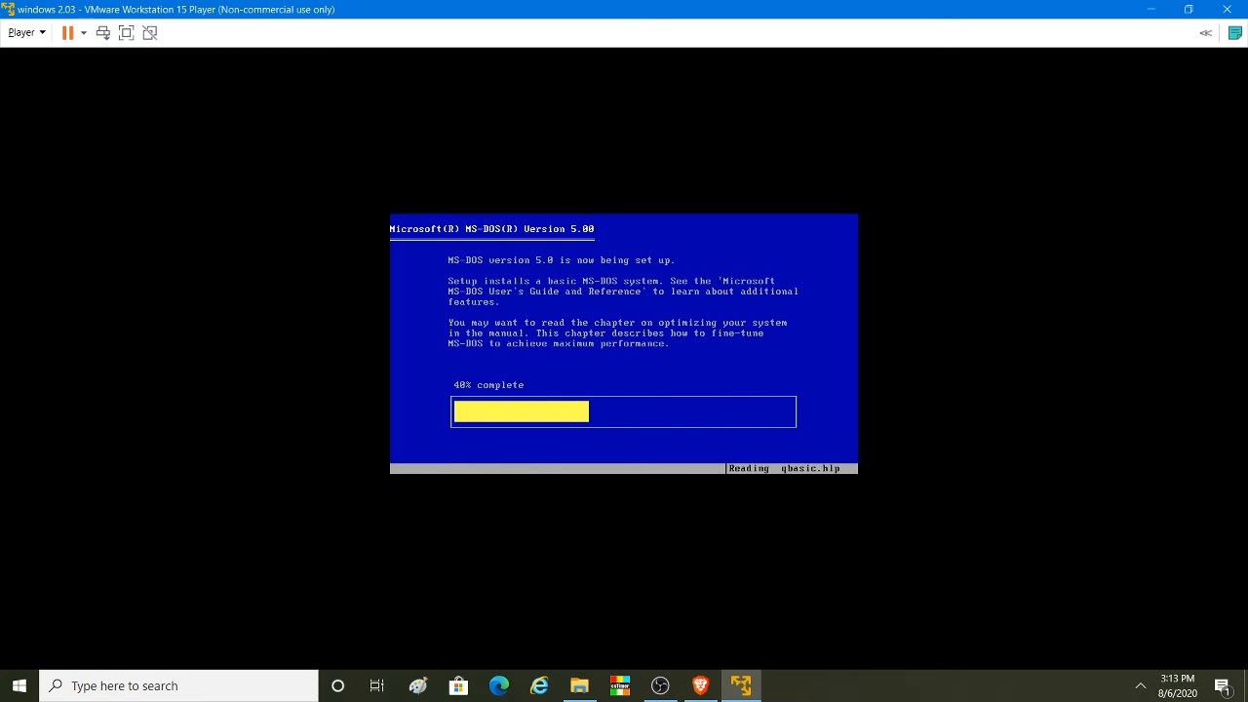
Step: Change the floppy image to Disk03 and continue MS-DOS Setup with the third disk
key(ctrl+alt)
click(29, 33)
mouse_move(146, 90)
mouse_move(337, 101)
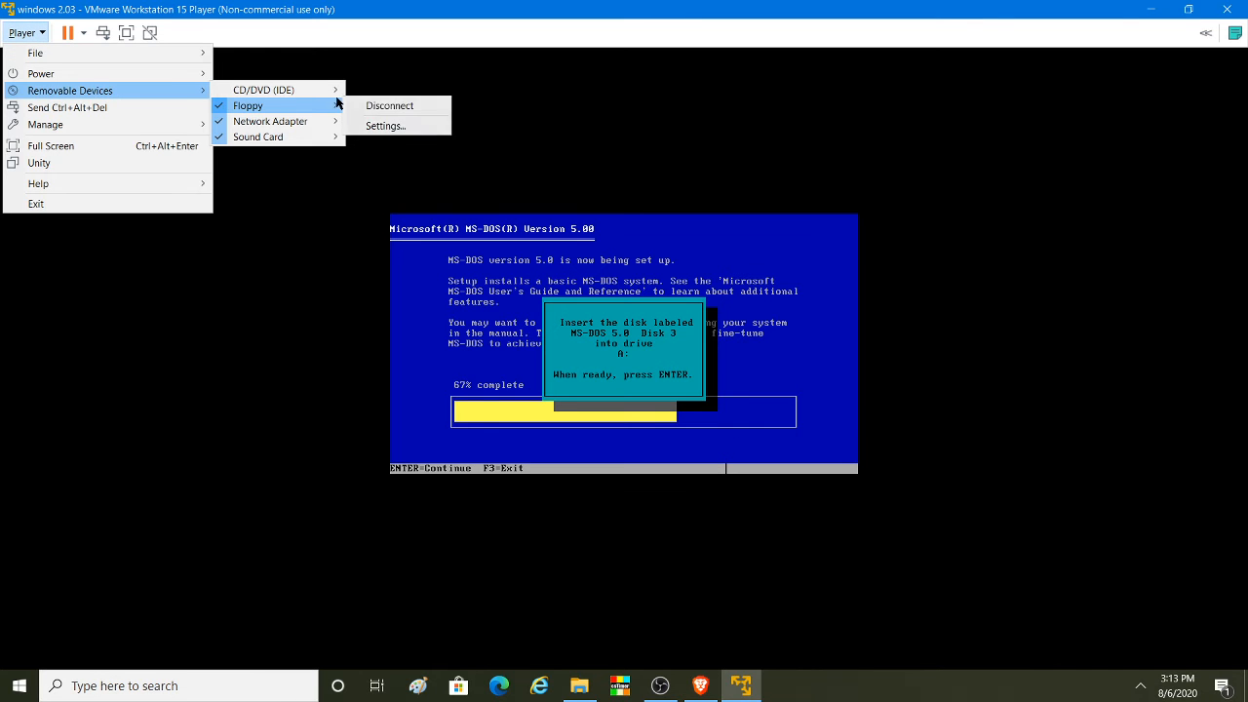
click(429, 125)
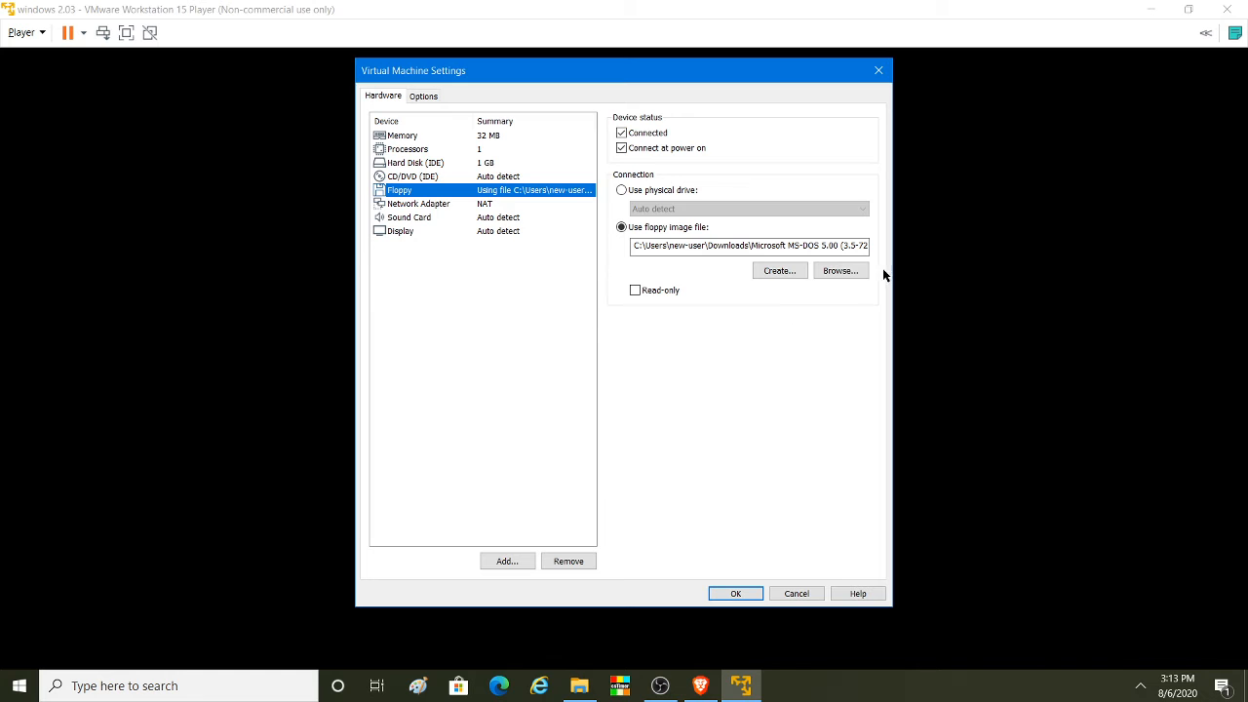
click(840, 271)
click(669, 213)
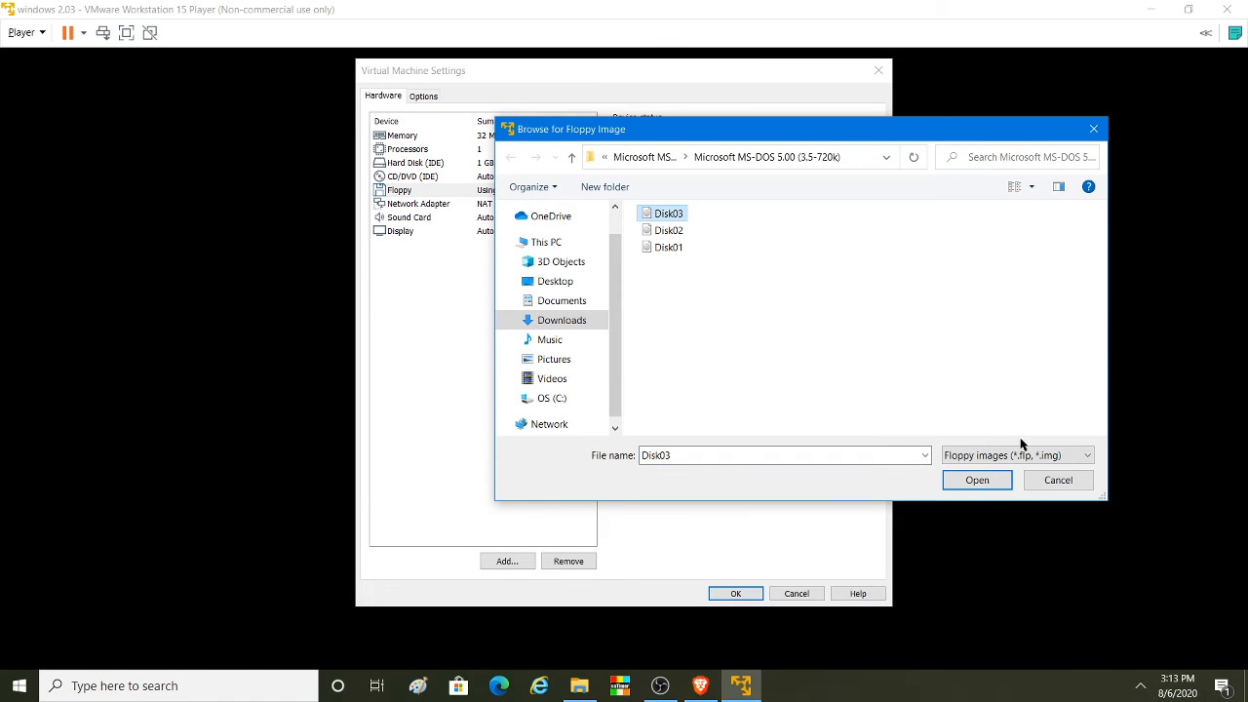
click(989, 485)
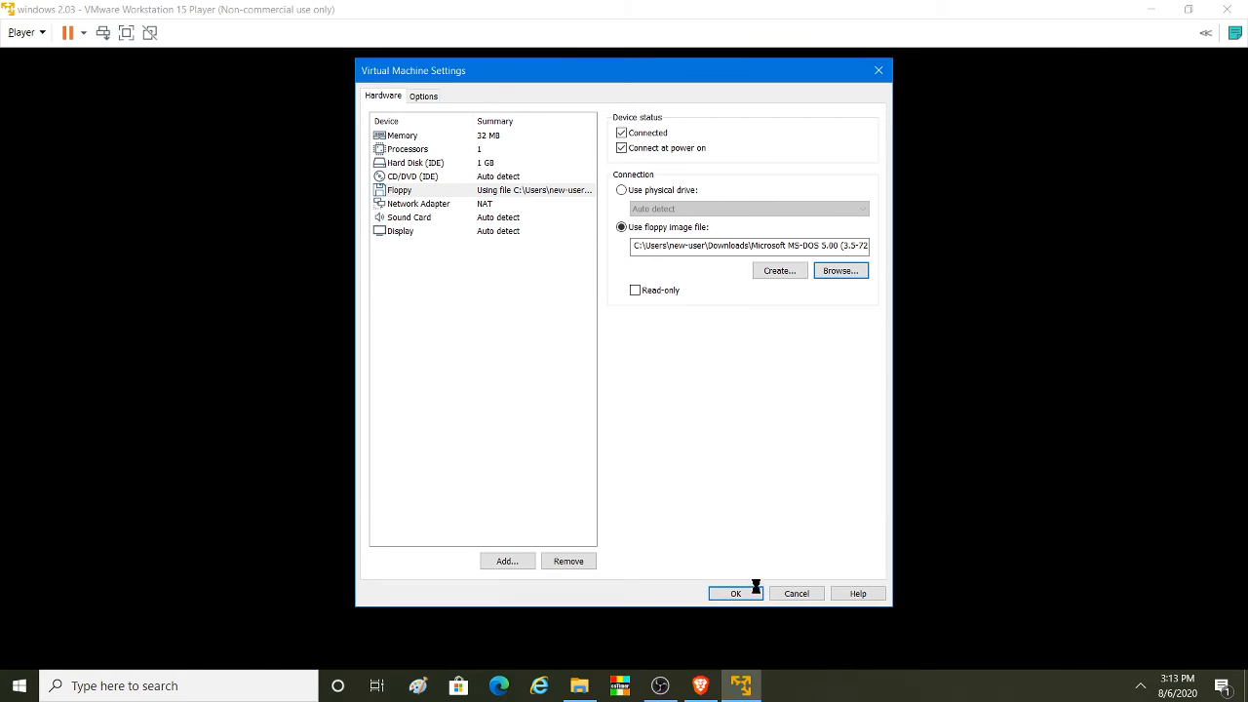
click(757, 592)
key(Return)
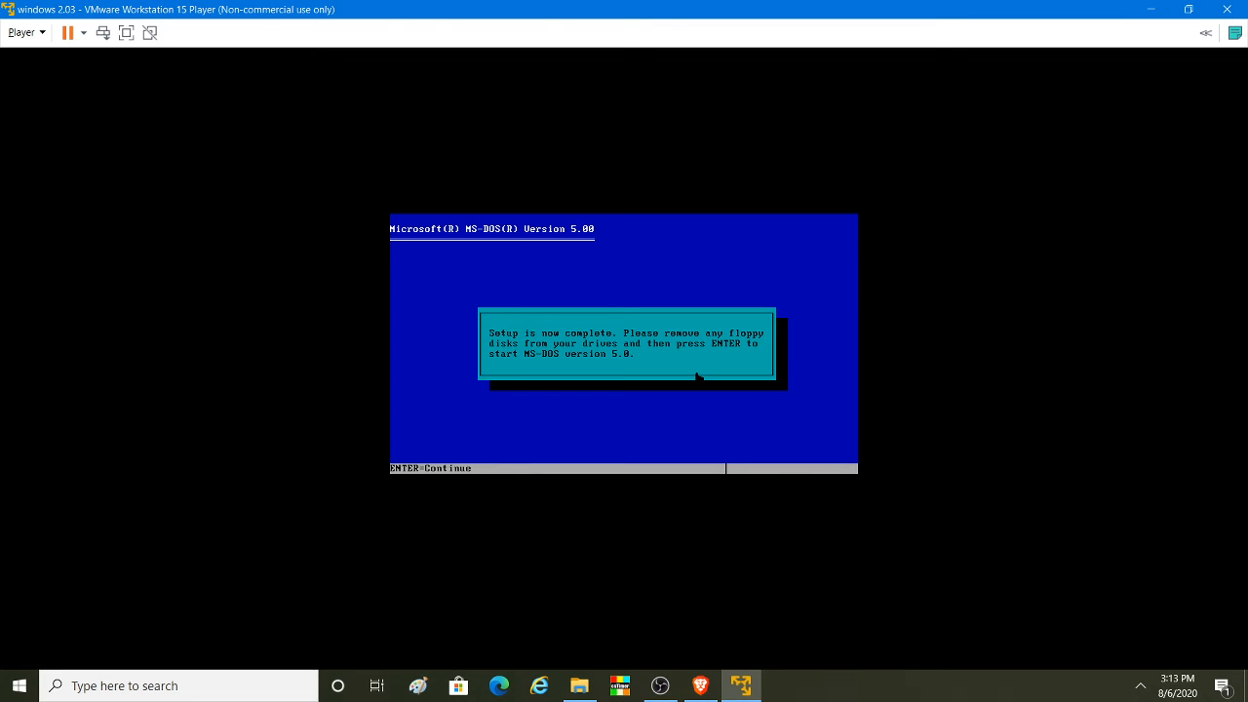
Step: Disconnect the floppy drive from the running virtual machine and return input control to the MS-DOS Setup screen
click(21, 32)
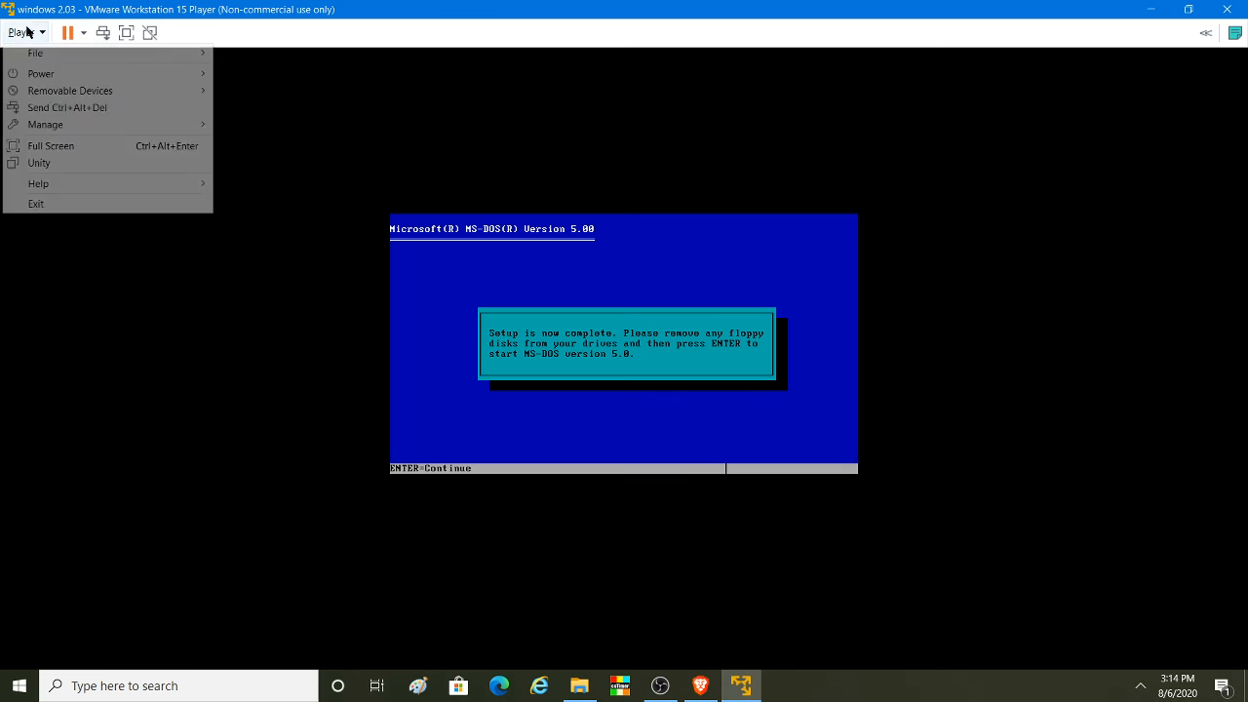
mouse_move(62, 91)
mouse_move(258, 116)
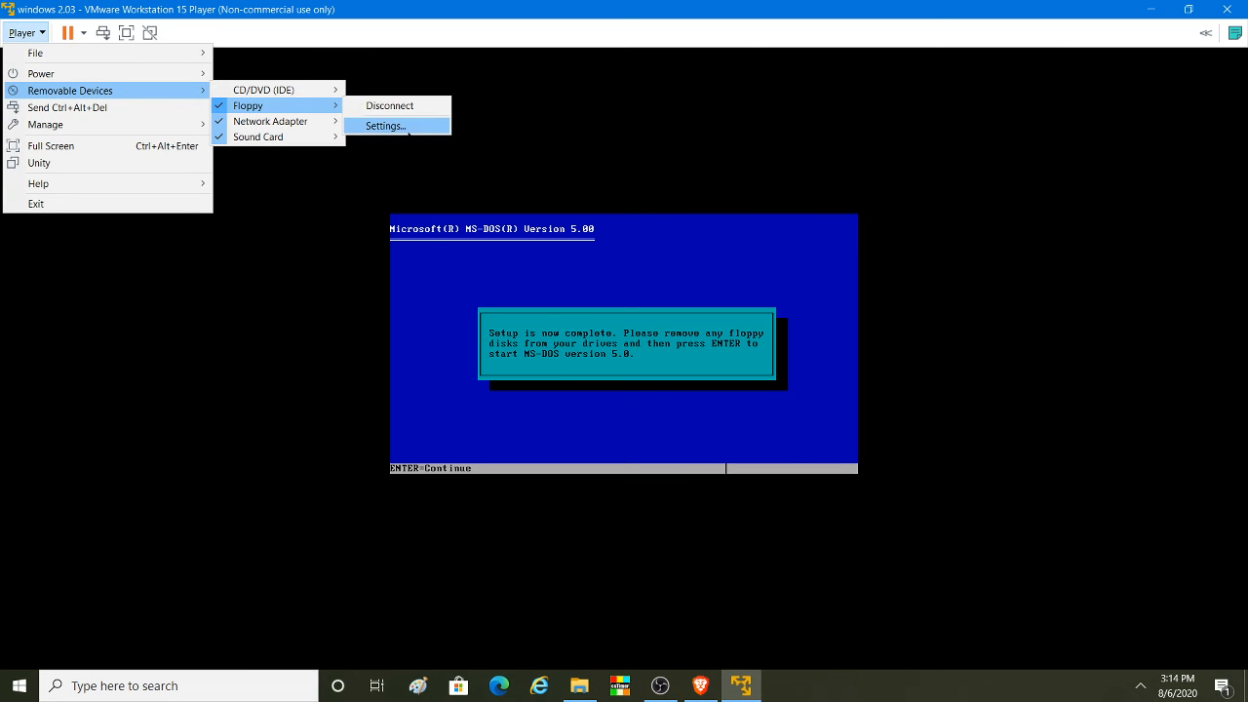
click(407, 107)
click(547, 368)
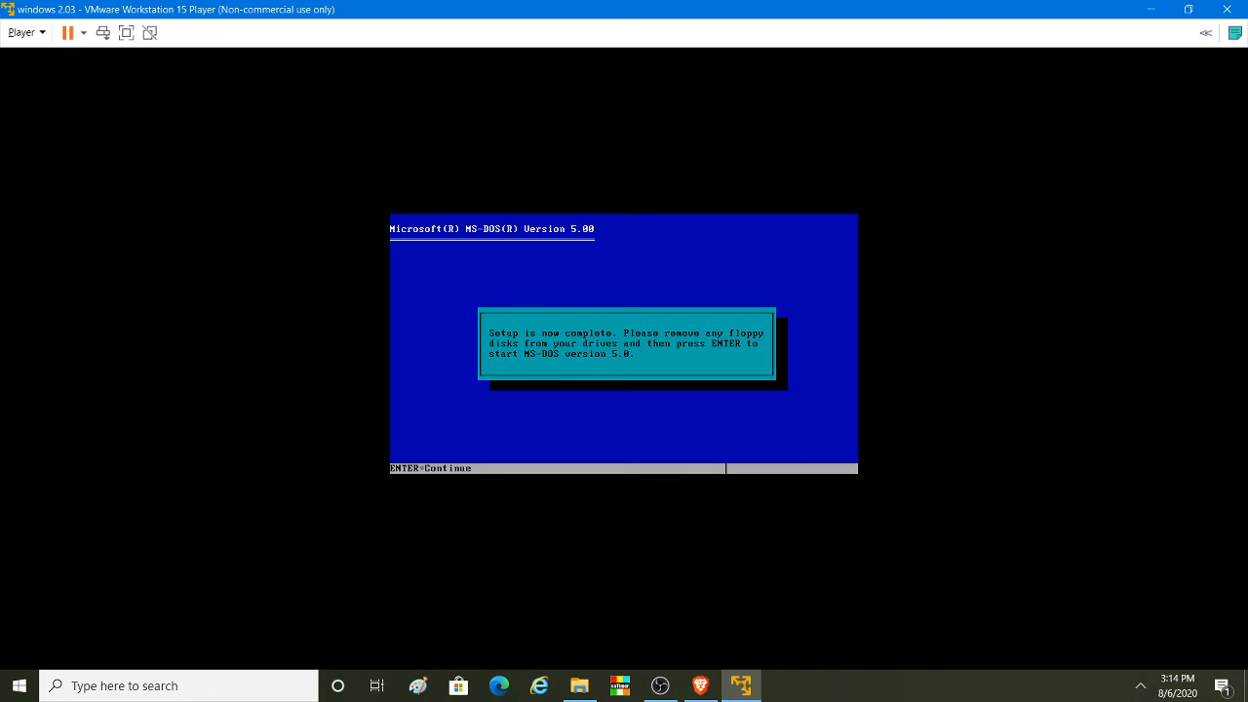
Step: Finish MS-DOS Setup by starting MS-DOS 5.0, and open a command prompt from the MS-DOS Shell
key(Return)
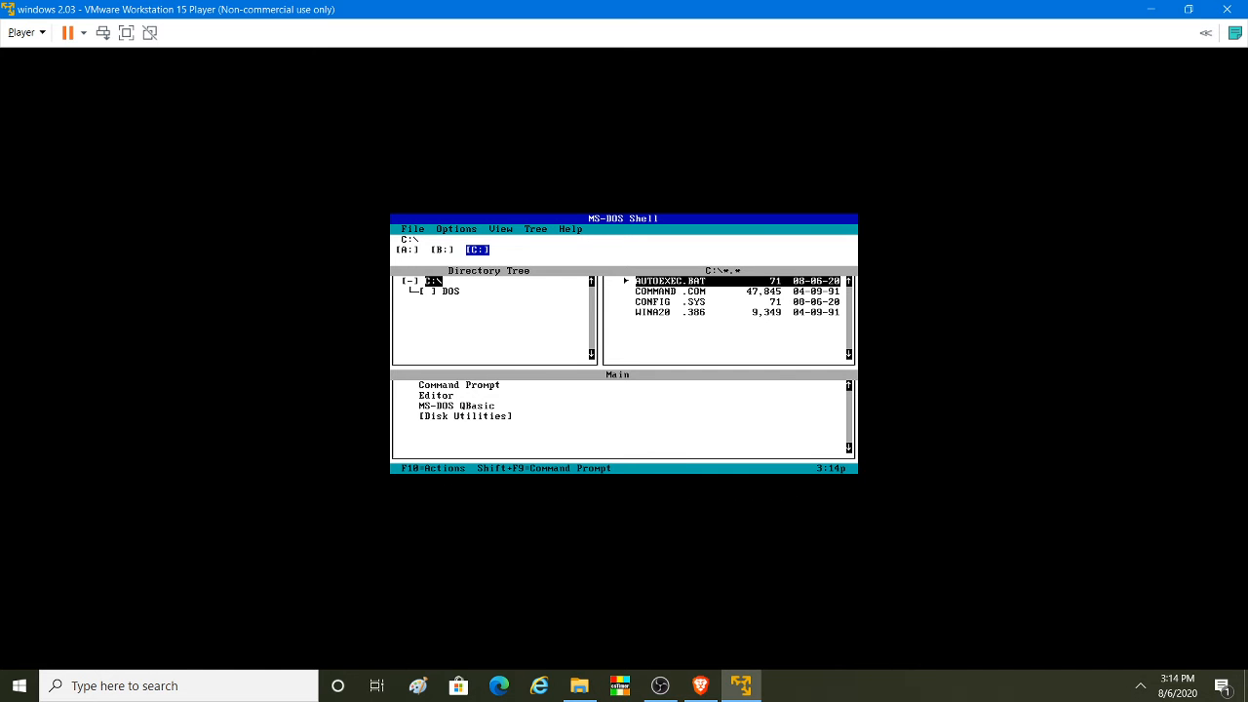
key(shift+F9)
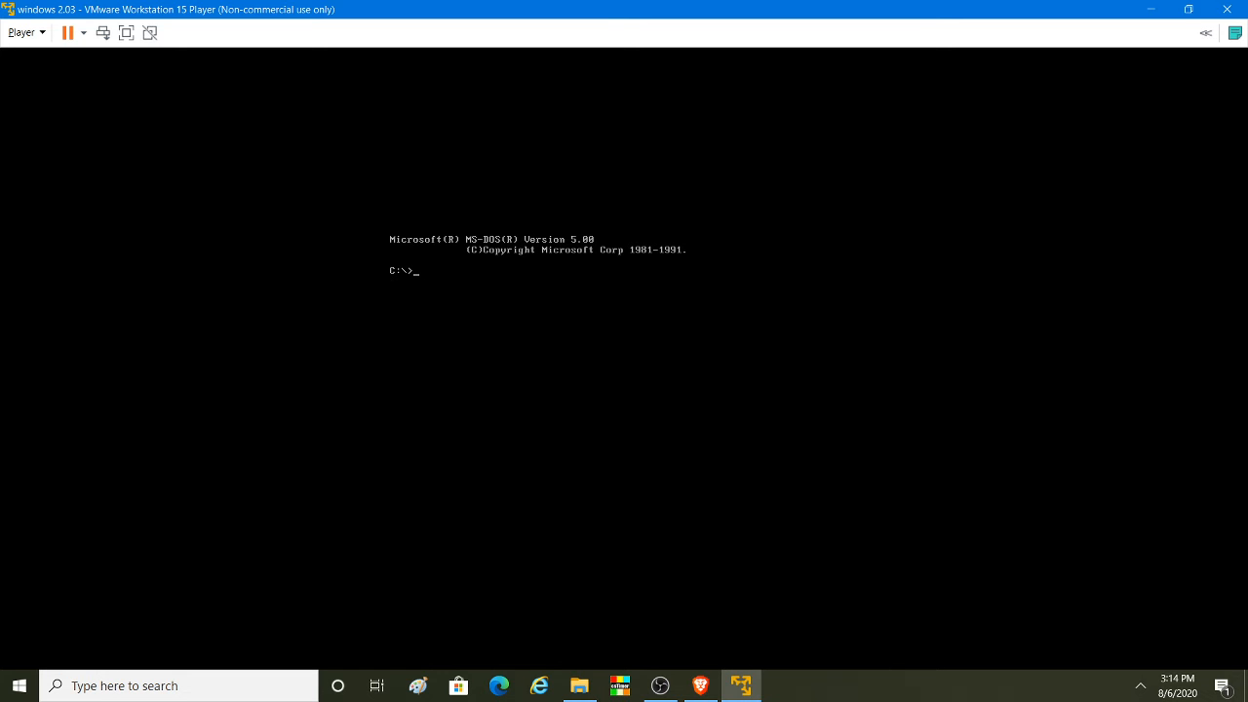
Step: Set the virtual machine's floppy image to D1_Setup from the Microsoft Windows 2.03 (3.5) folder in Downloads
click(8, 32)
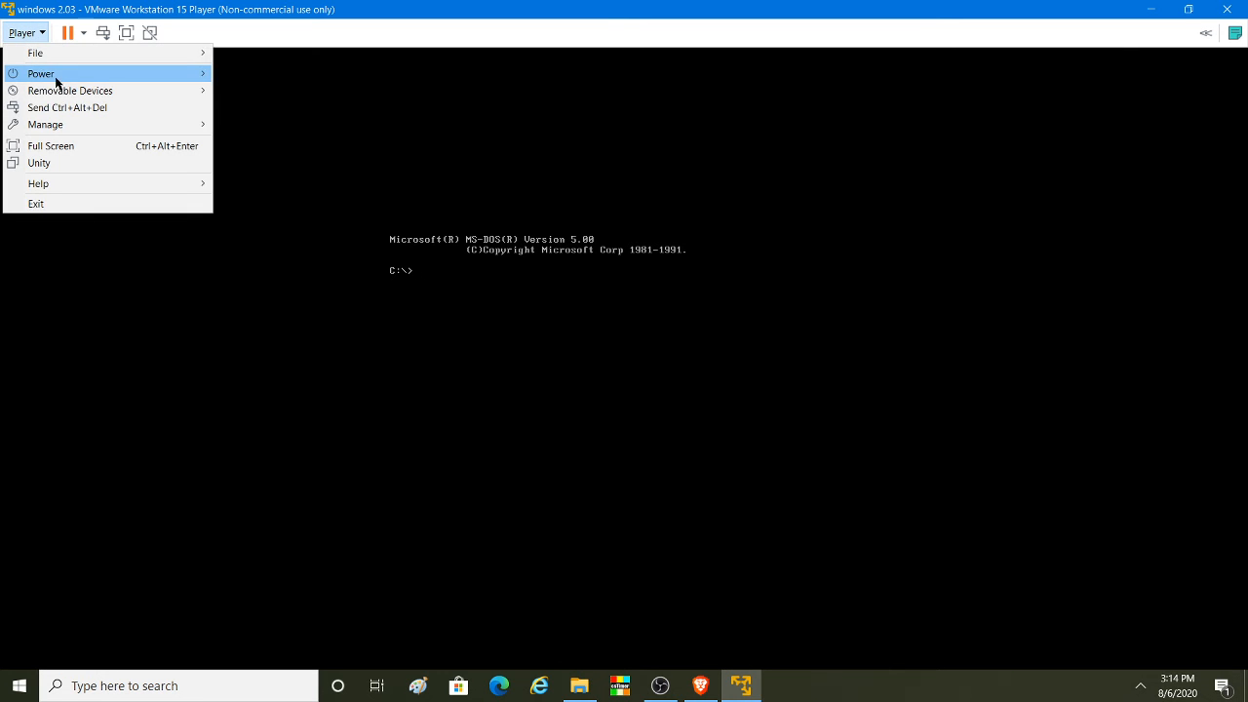
mouse_move(256, 105)
click(384, 125)
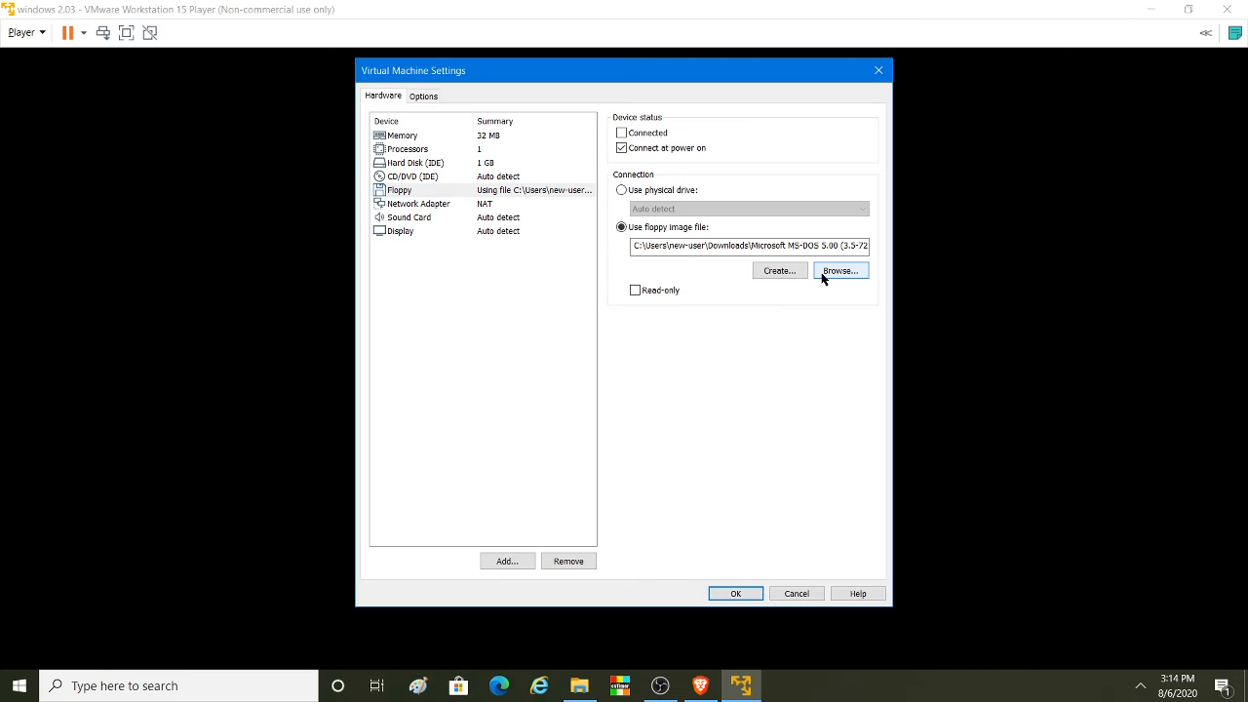
click(827, 273)
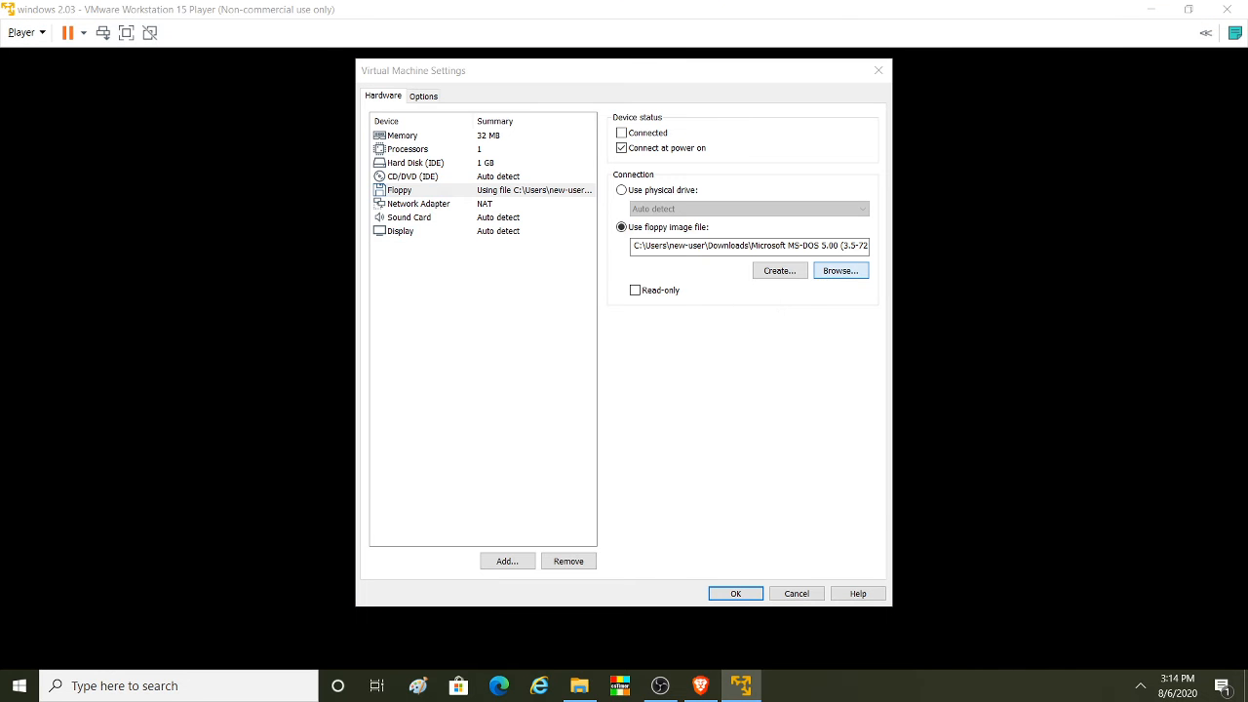
click(571, 320)
click(706, 256)
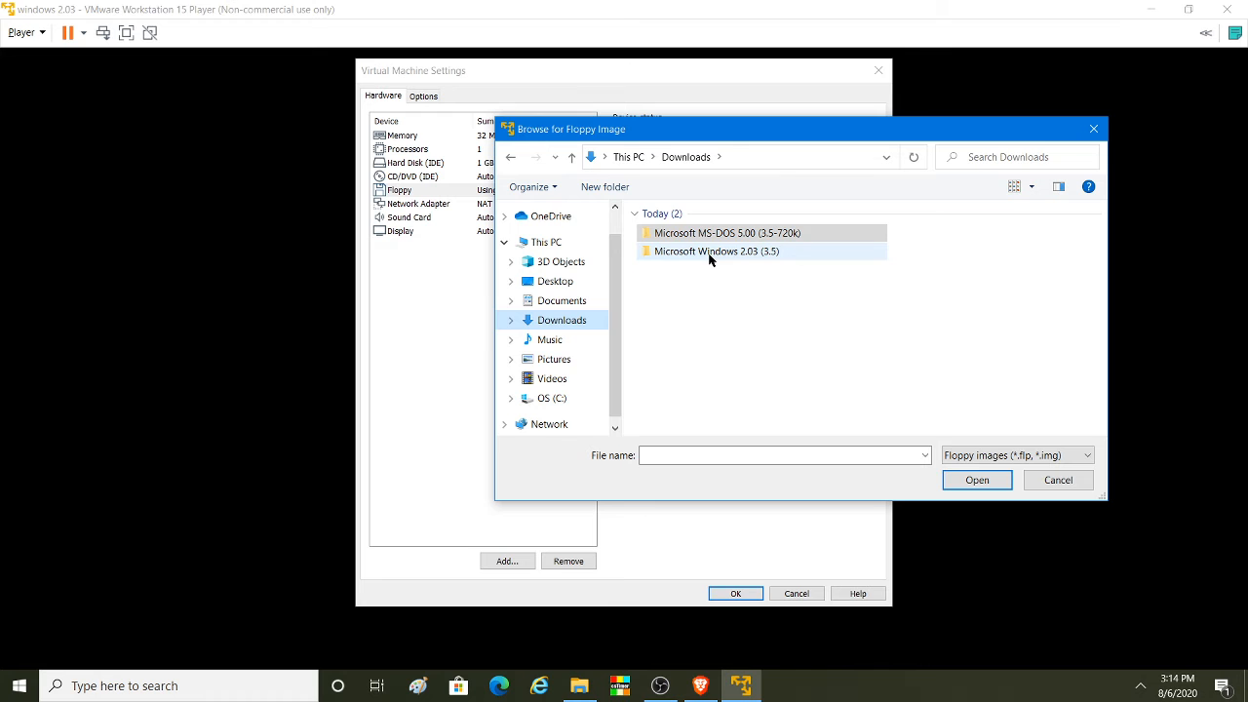
double_click(709, 257)
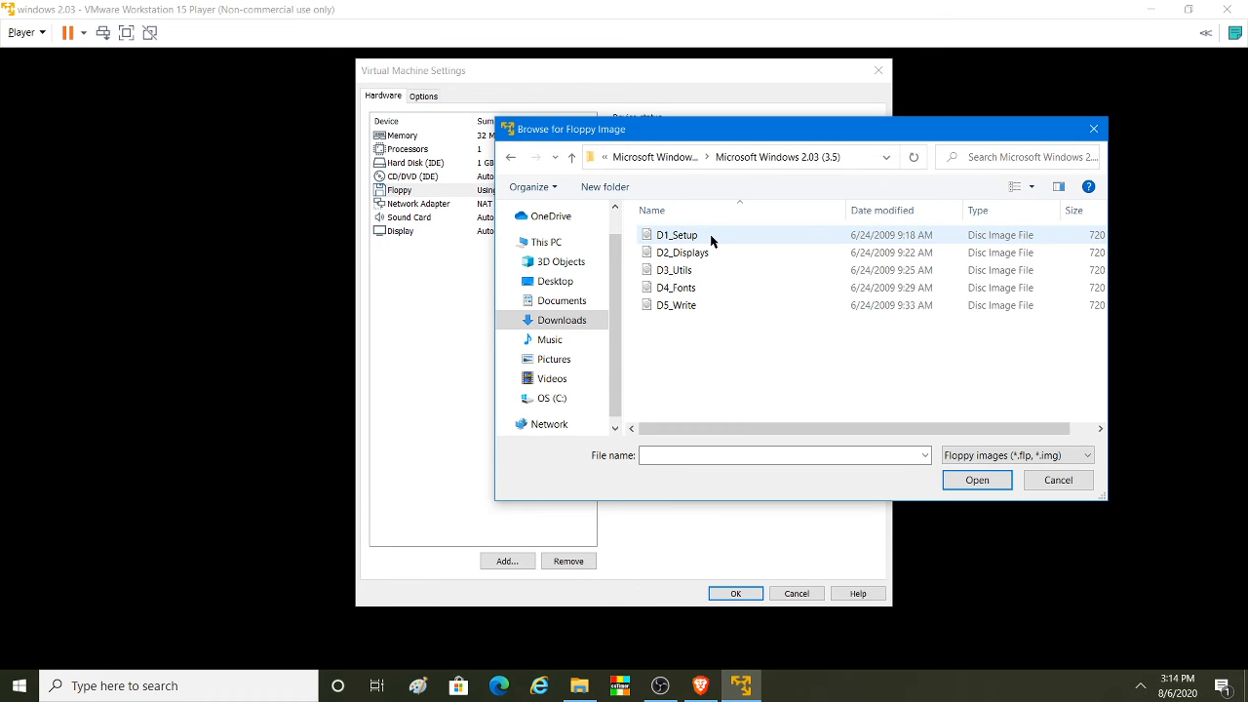
click(709, 234)
click(987, 481)
click(737, 594)
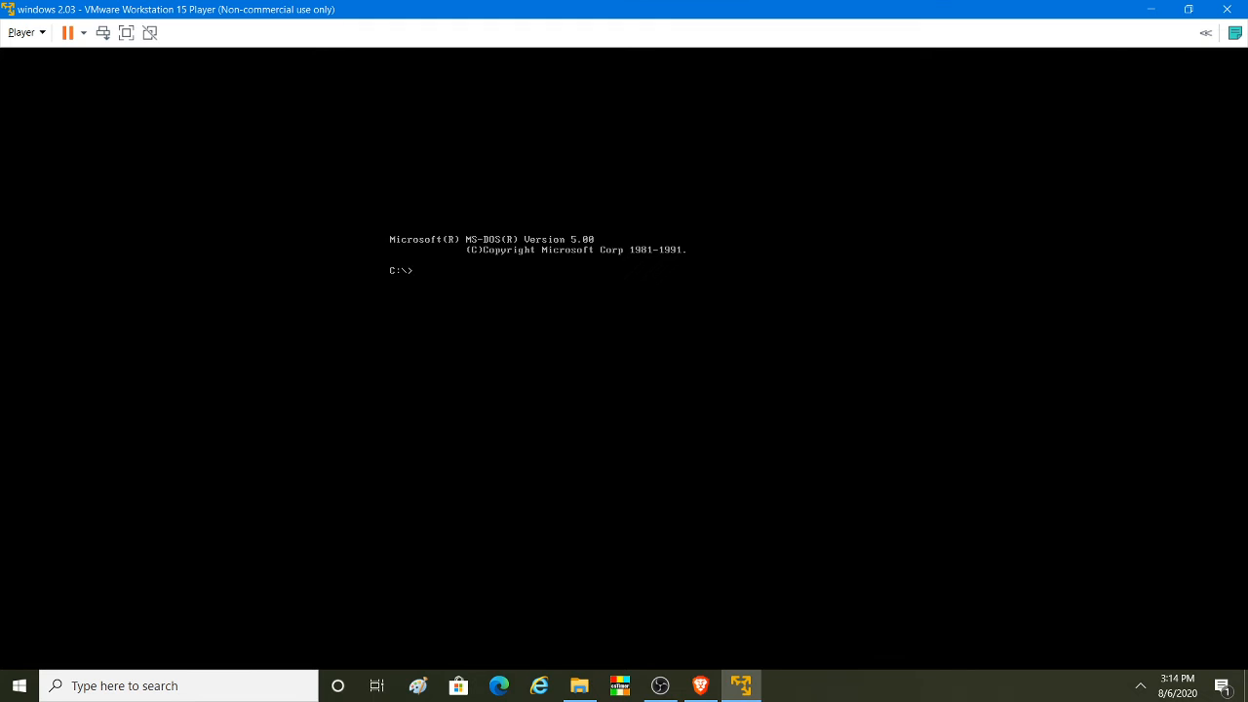
Step: Connect the floppy drive to the running virtual machine
click(41, 29)
mouse_move(59, 93)
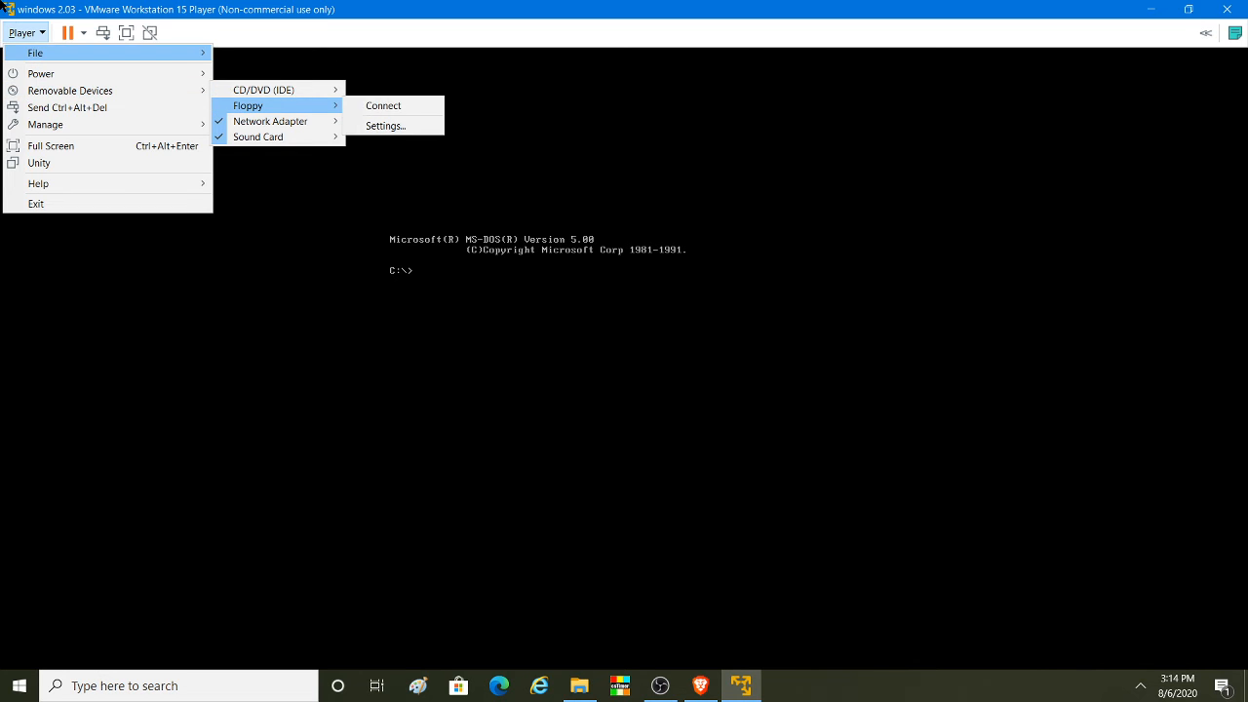
click(23, 32)
click(25, 33)
mouse_move(58, 91)
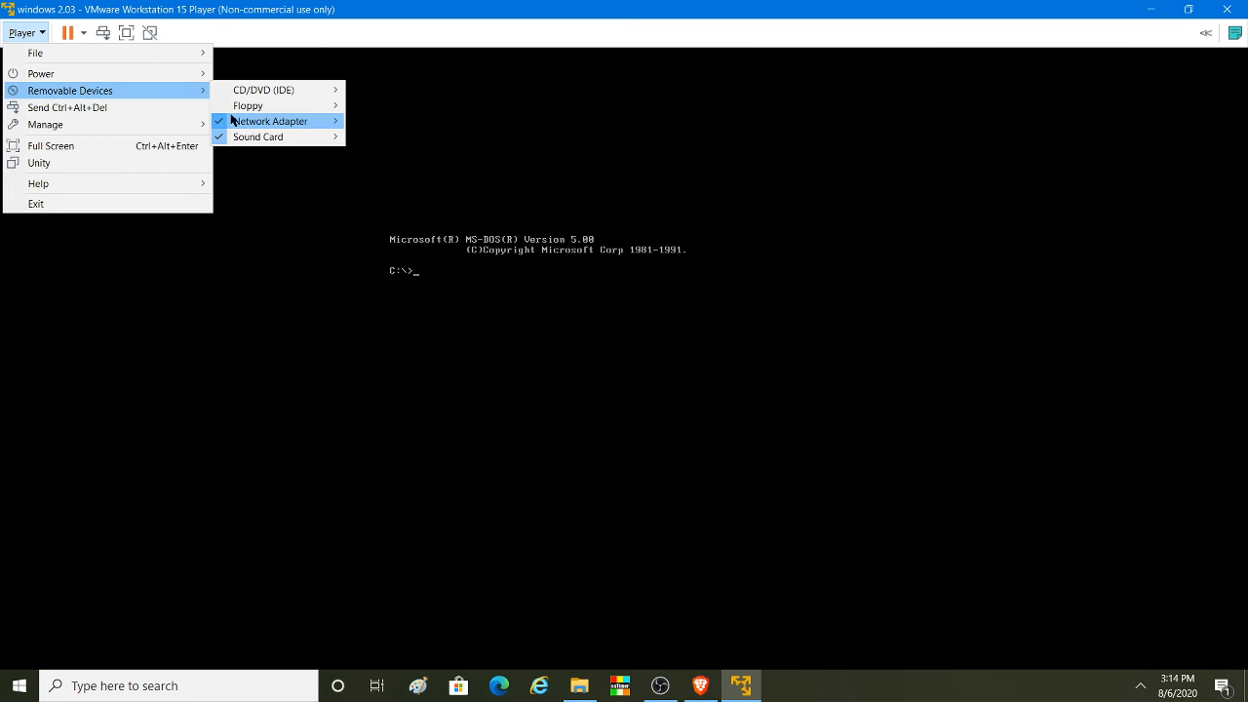
mouse_move(289, 107)
click(406, 105)
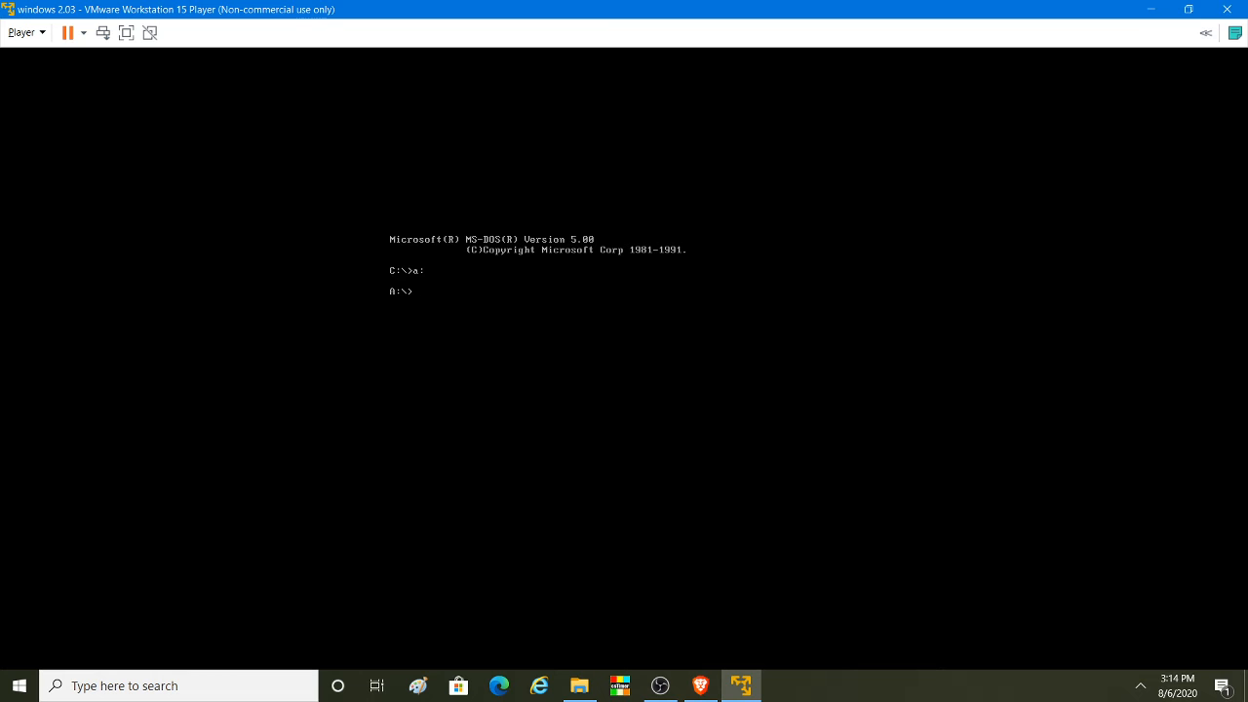
Step: Run setup from drive A:, accepting the C:\WINDOWS directory and IBM Personal System/2 Model 25 or 30 as the computer
text(setup)
key(Return)
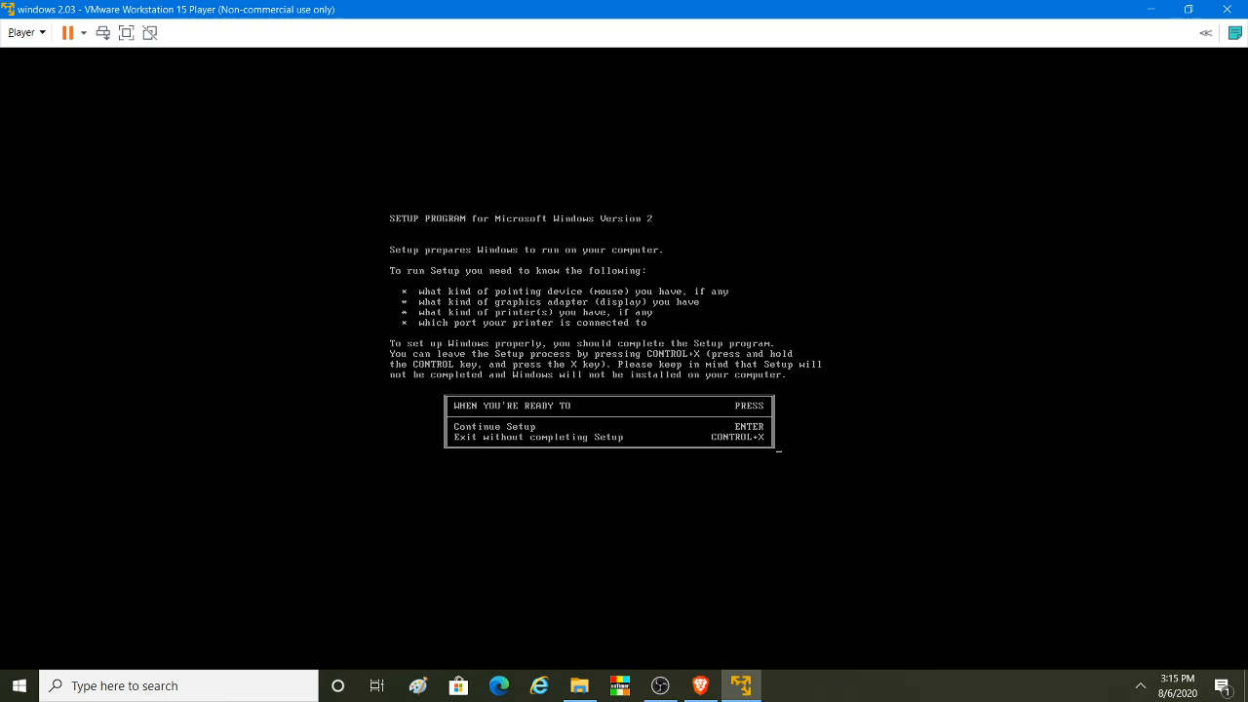
key(Return)
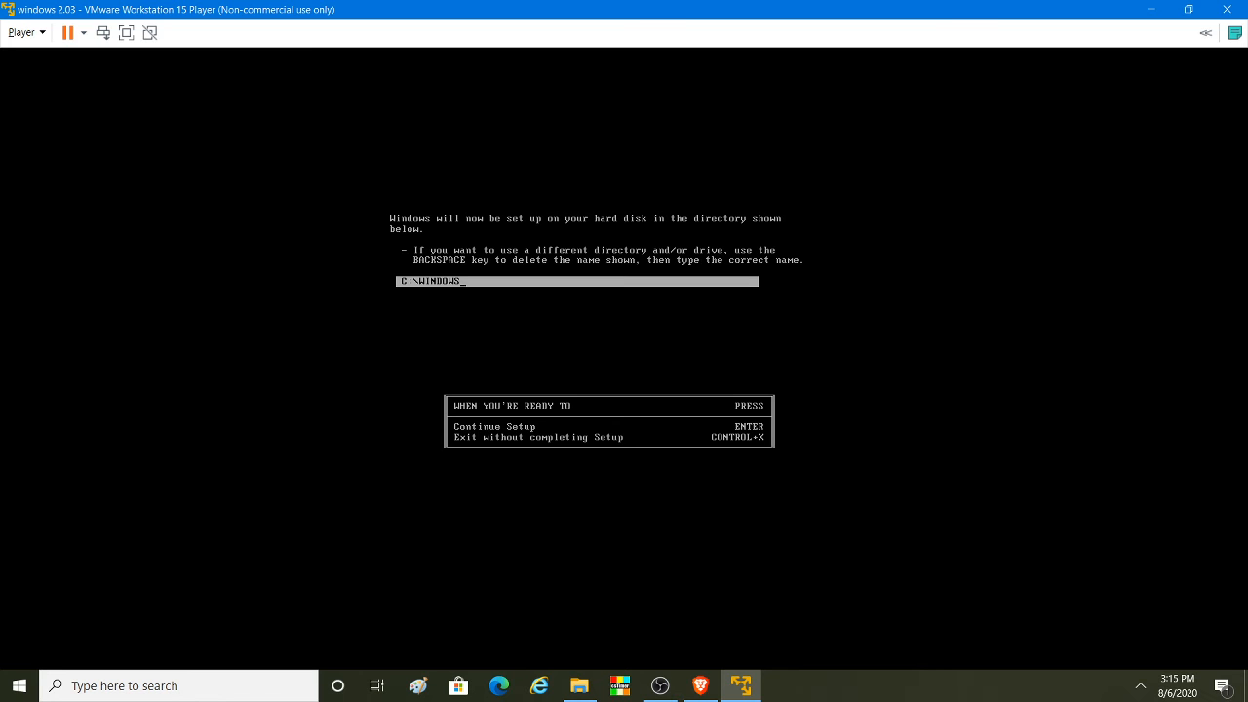
key(Return)
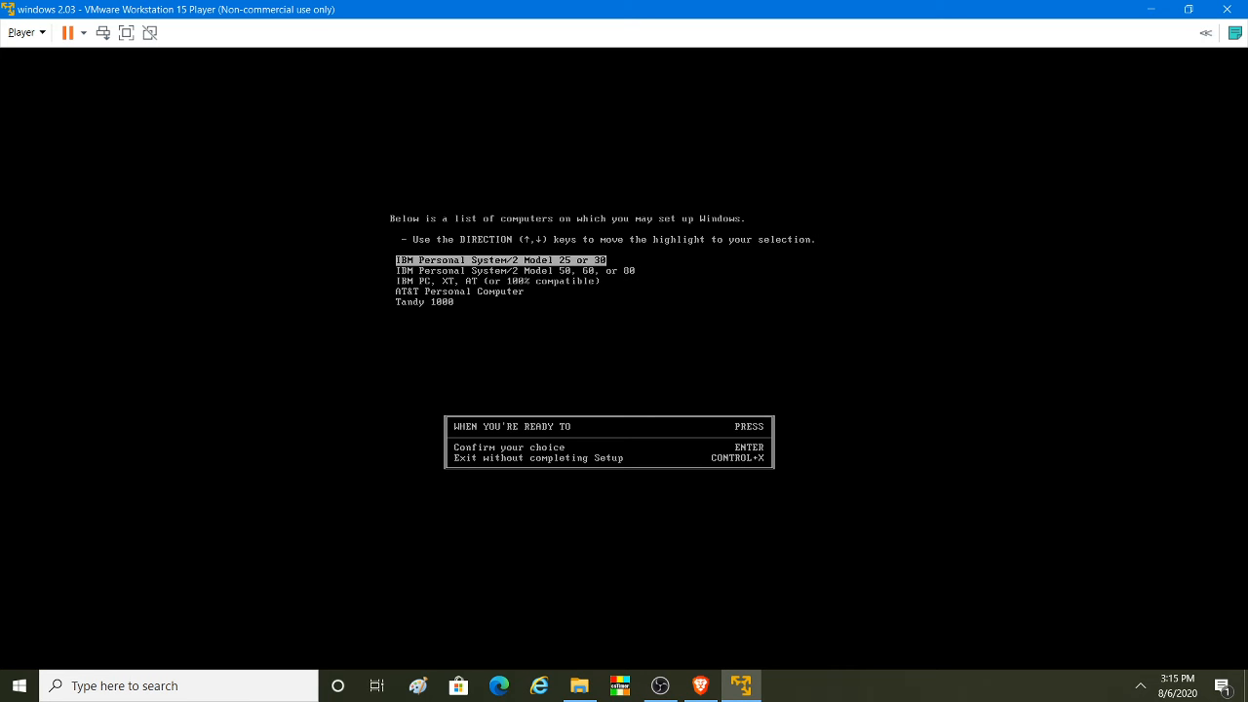
key(Return)
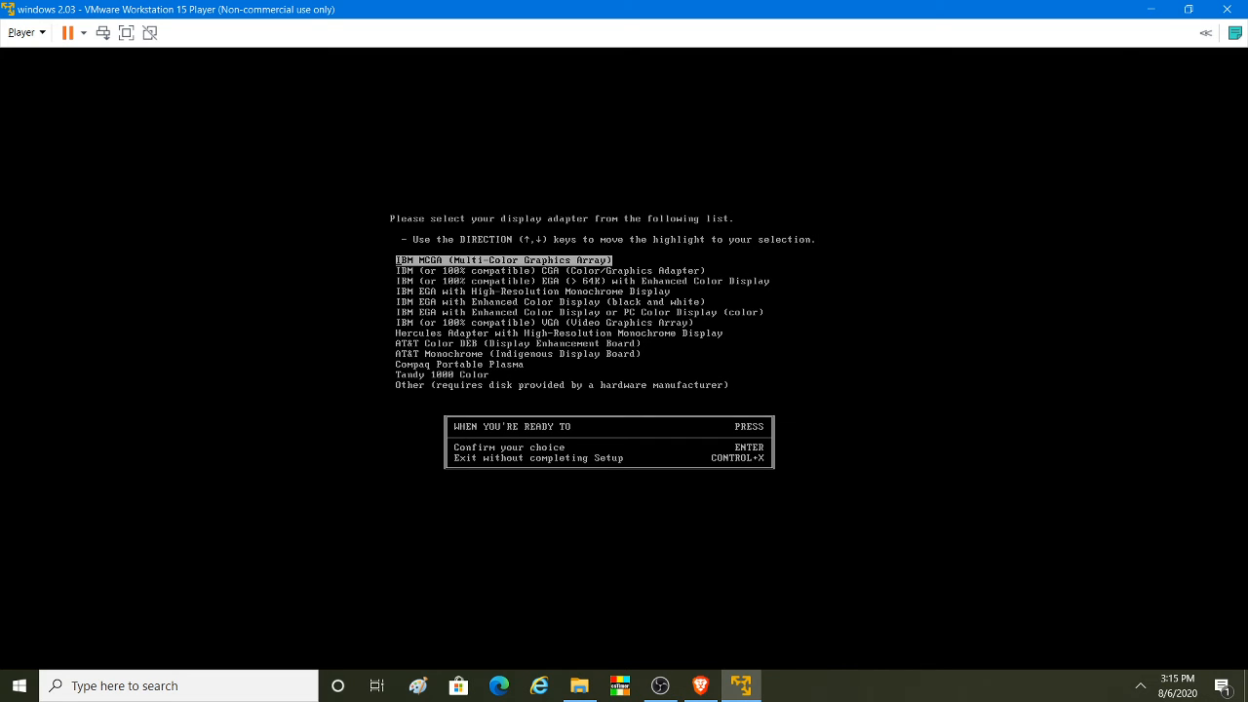
Step: Choose IBM (or 100% compatible) VGA (Video Graphics Array) as the display adapter in Windows Setup
key(Down)
key(Down)
key(Down)
key(Down)
key(Down)
key(Down)
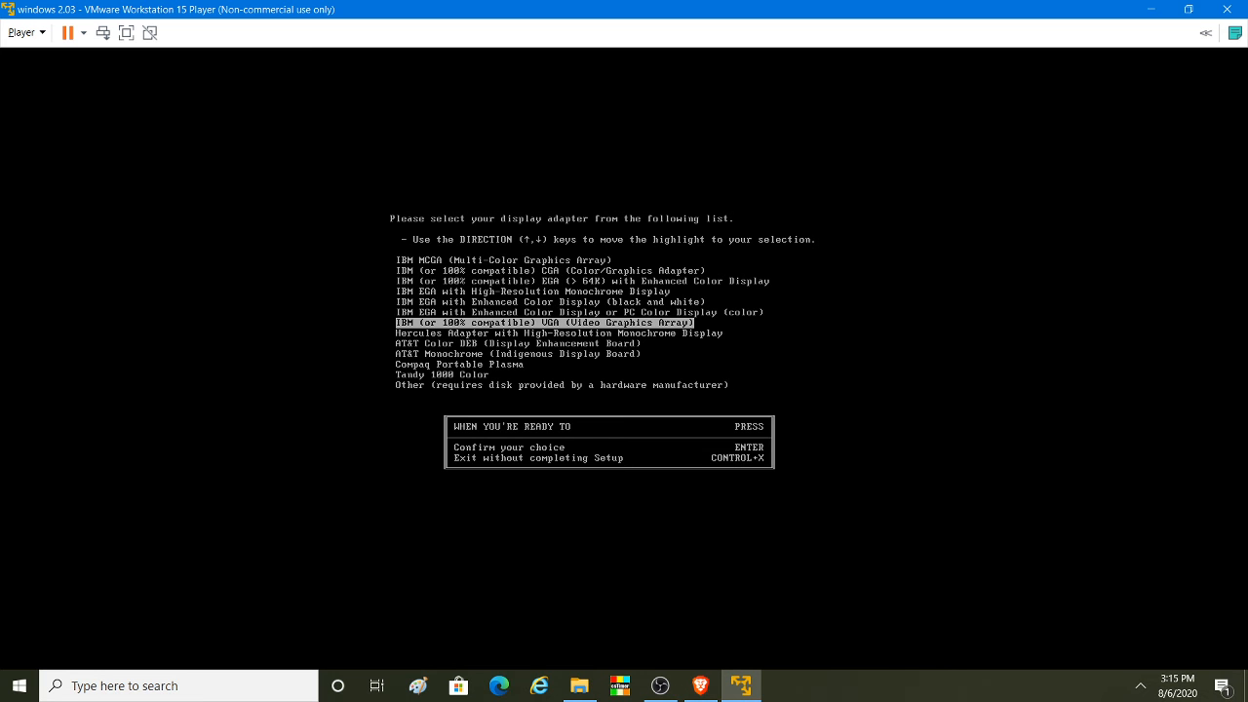
key(Return)
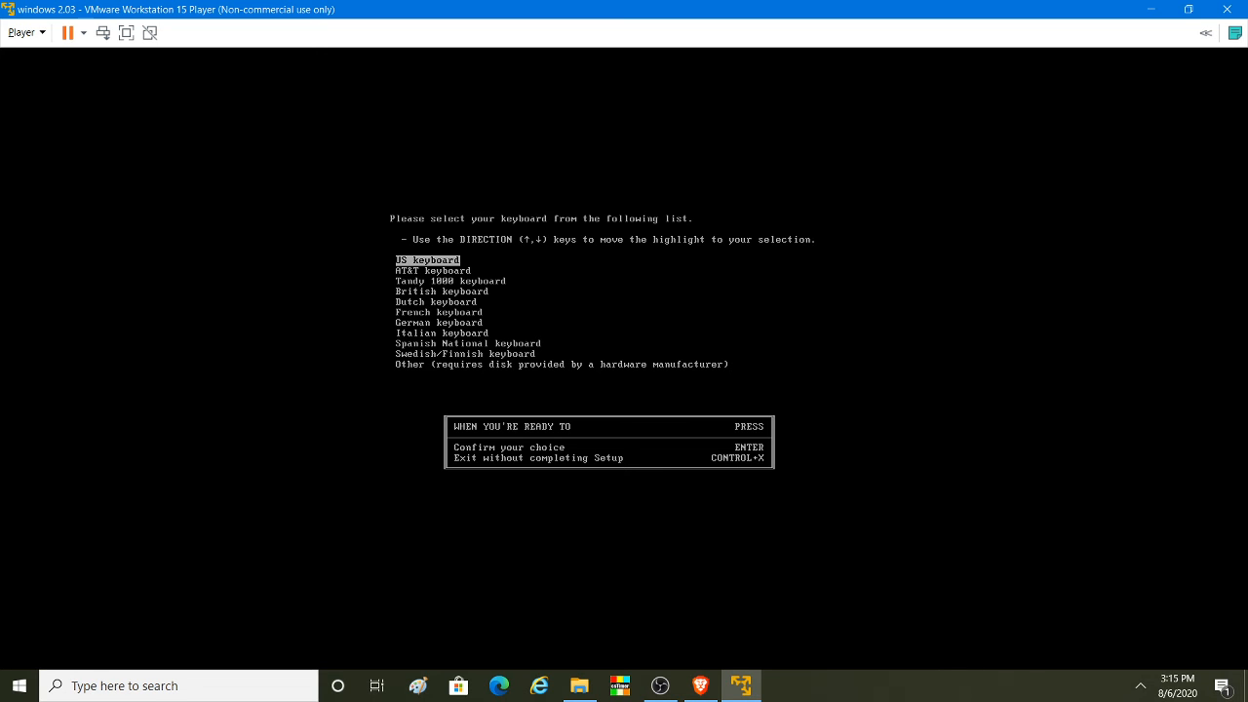
Step: Choose the US keyboard and Microsoft Mouse connected to PS/2 Mouse Port as the input devices
key(Down)
key(Up)
key(Return)
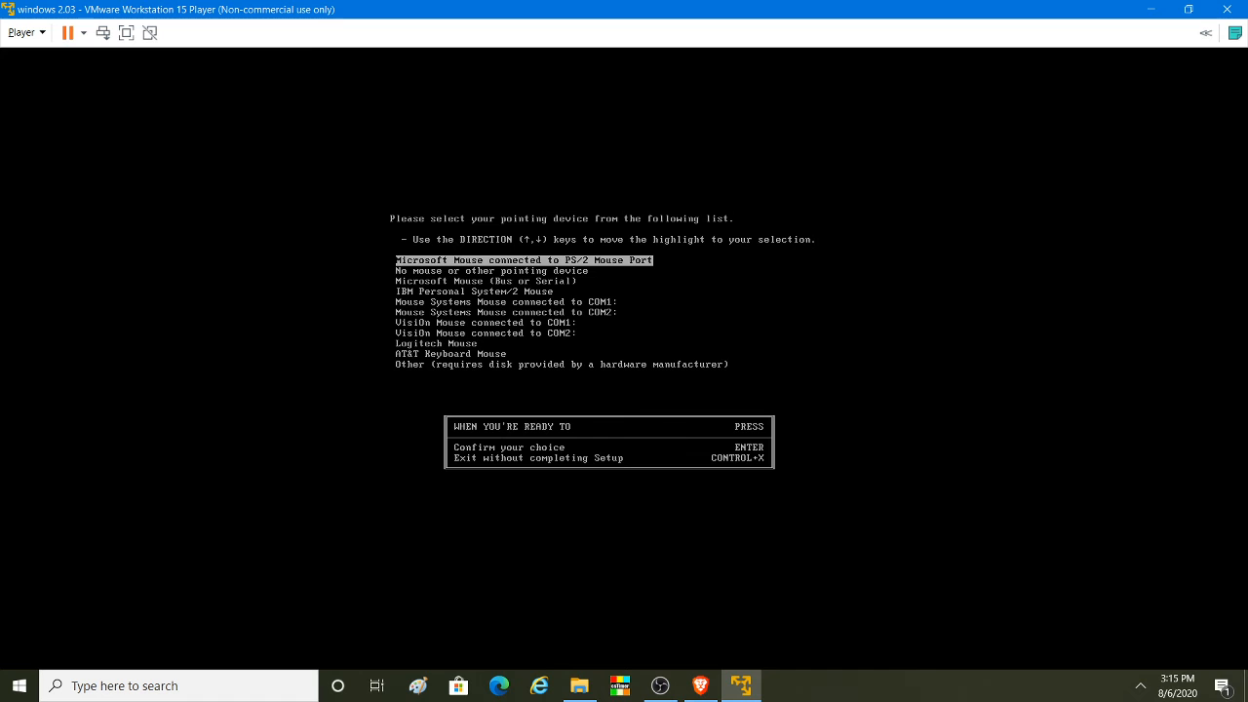
key(Down)
key(Down)
key(Up)
key(Up)
key(Down)
key(Up)
key(Return)
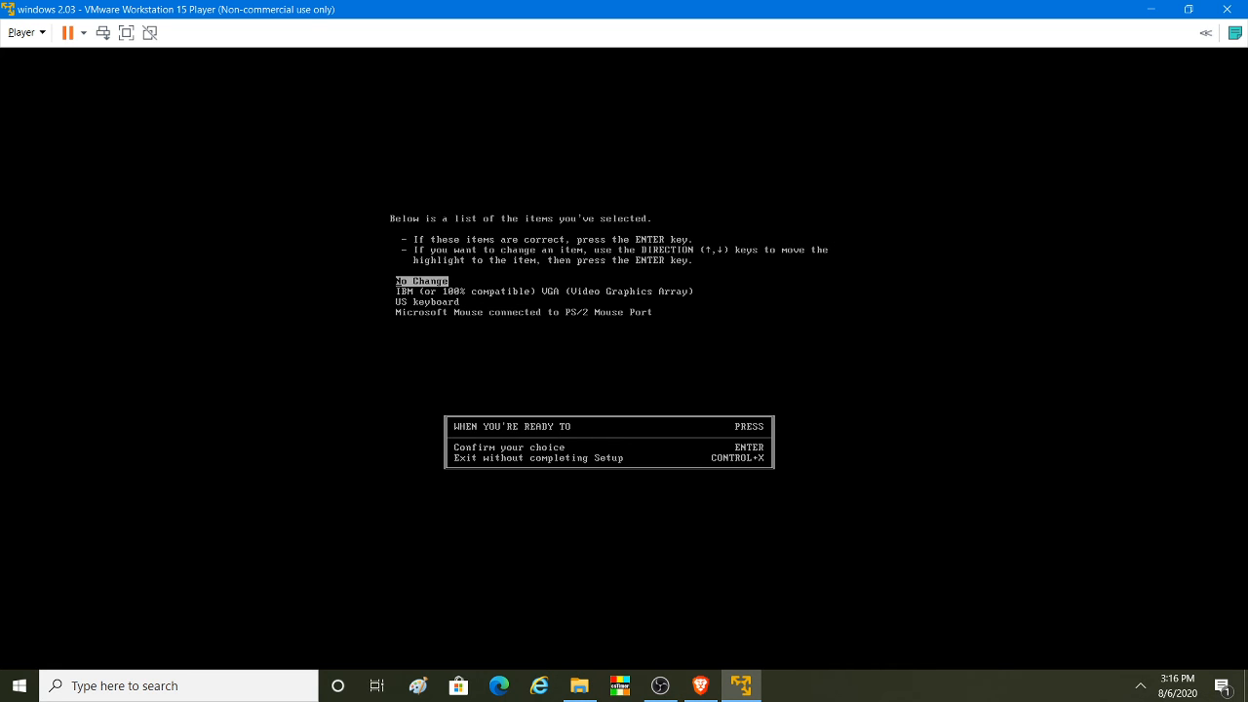
Step: Review the selected display, keyboard and mouse, and confirm the list with No Change
key(Down)
key(Down)
key(Down)
key(Up)
key(Up)
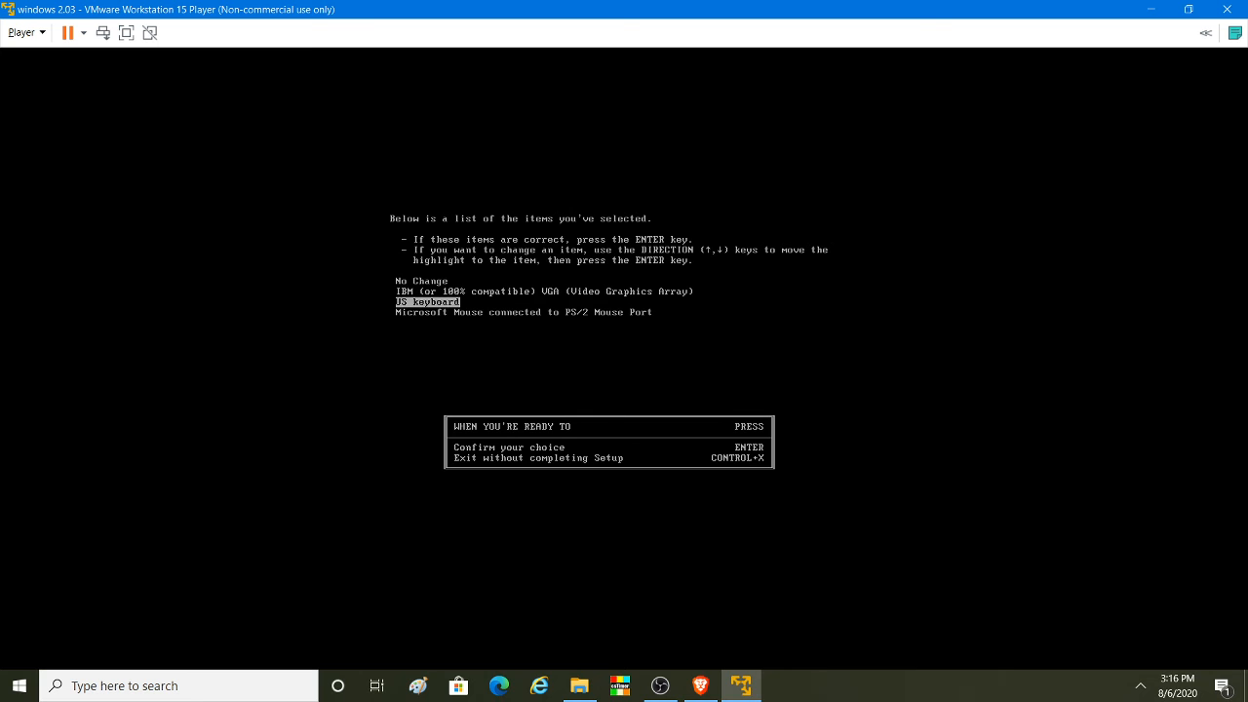
key(Down)
key(Up)
key(Up)
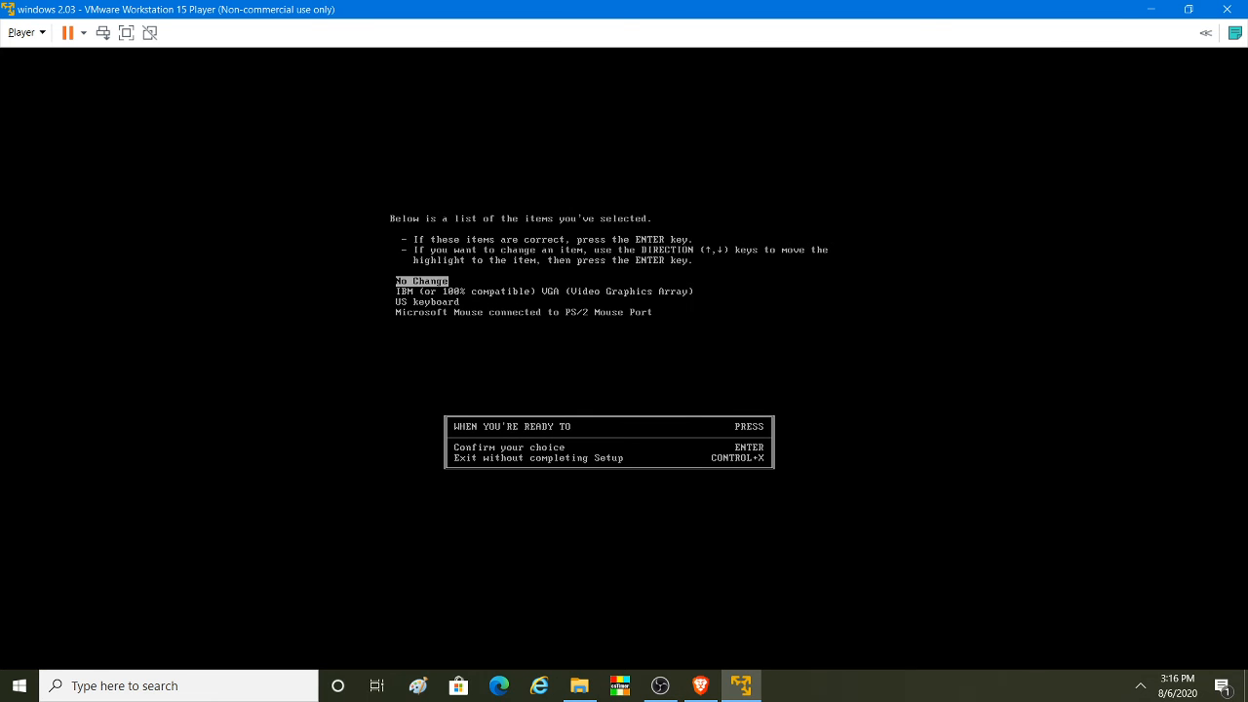
key(Return)
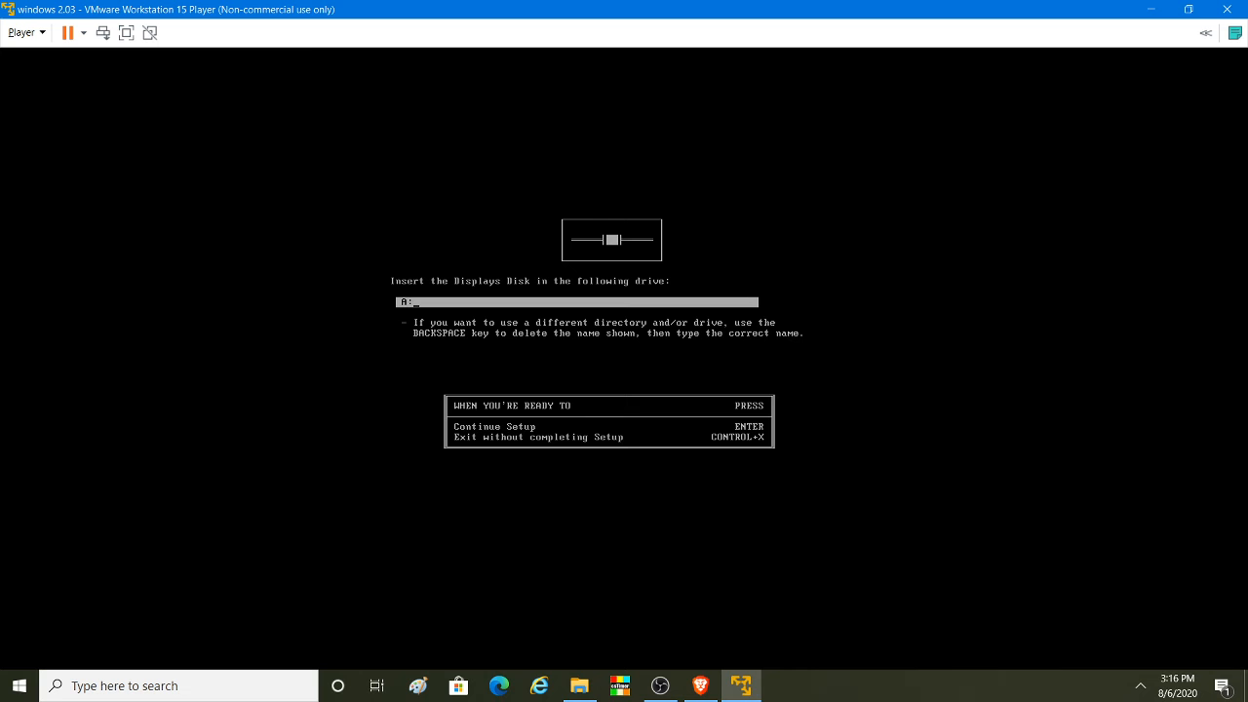
Step: Restart the virtual machine with the floppy drive disconnected and open the MS-DOS command prompt
click(22, 32)
click(61, 105)
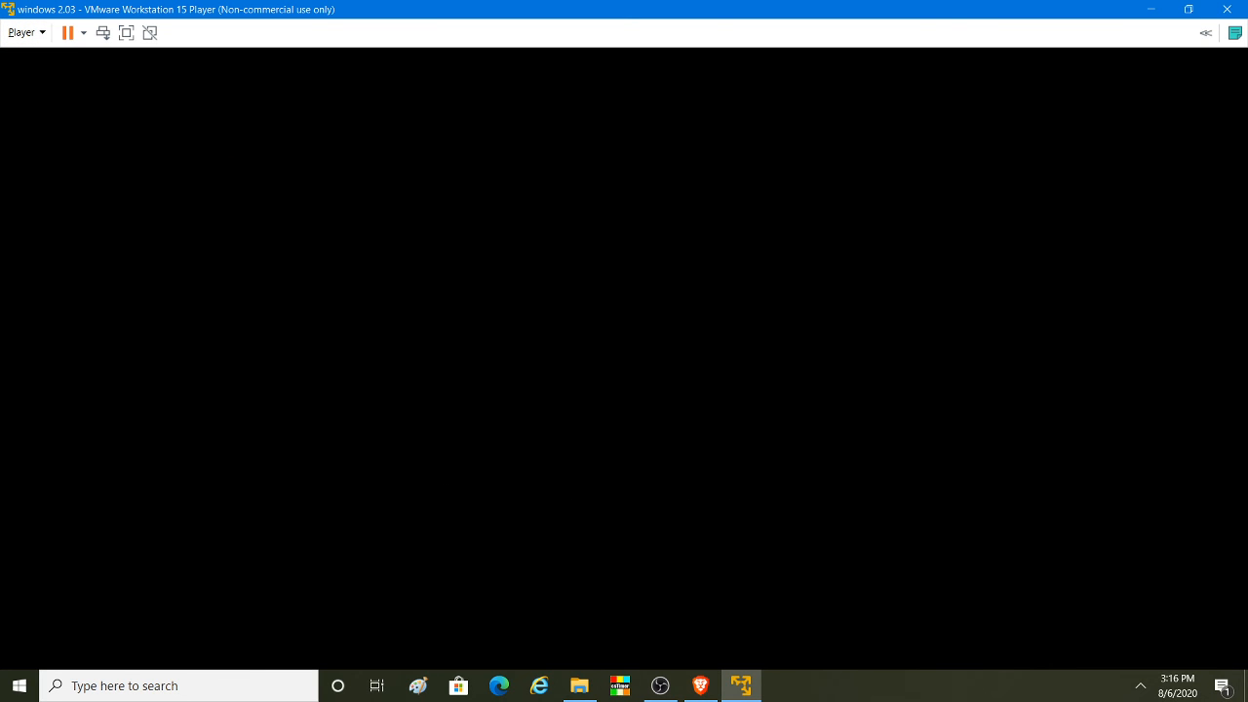
click(41, 35)
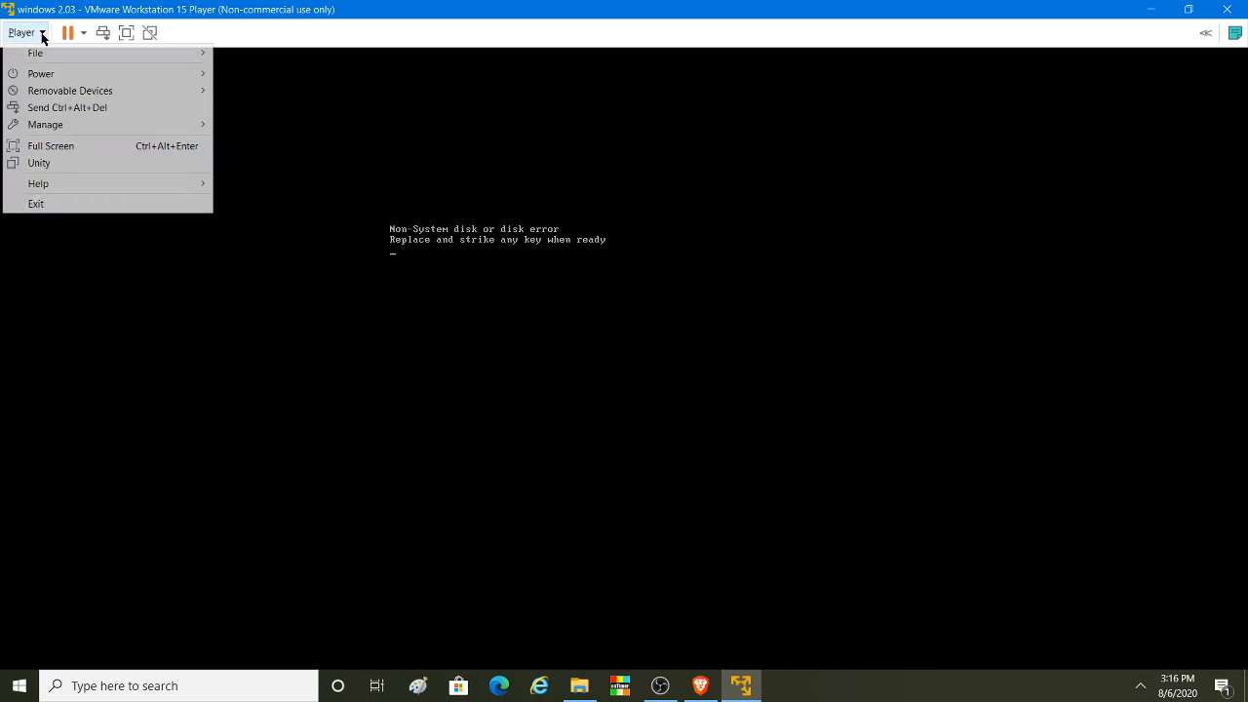
mouse_move(96, 97)
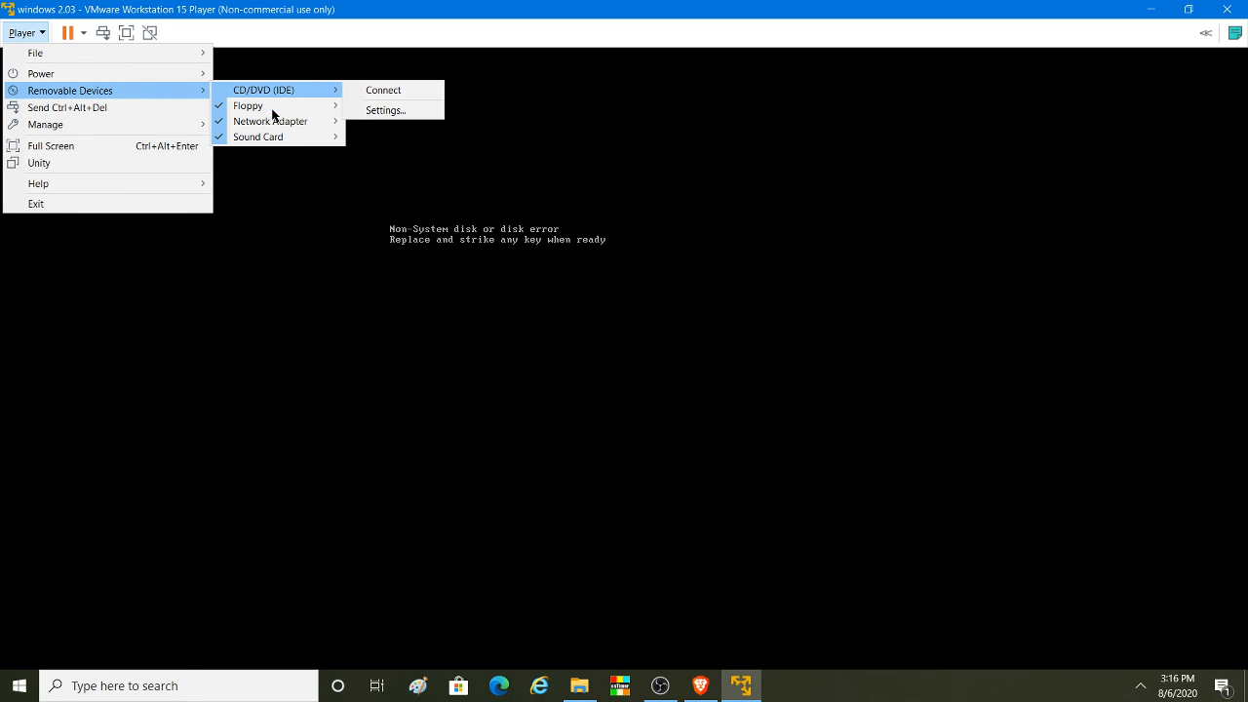
mouse_move(322, 107)
click(395, 109)
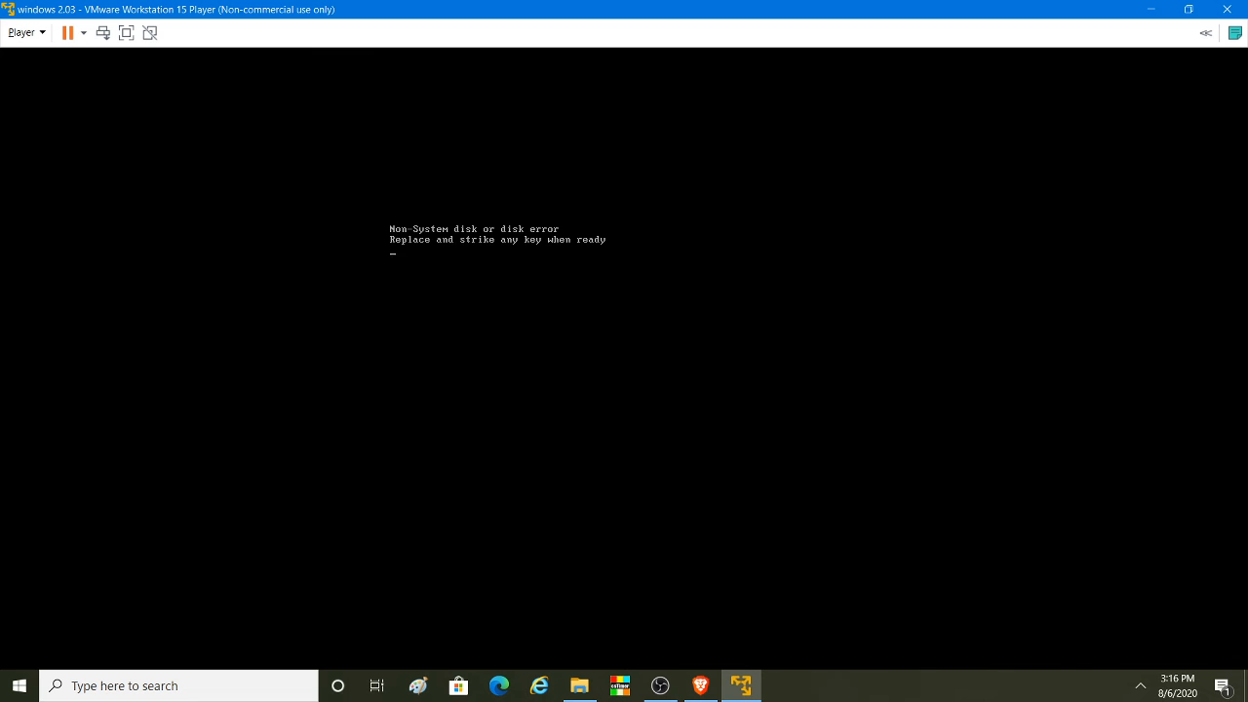
key(Return)
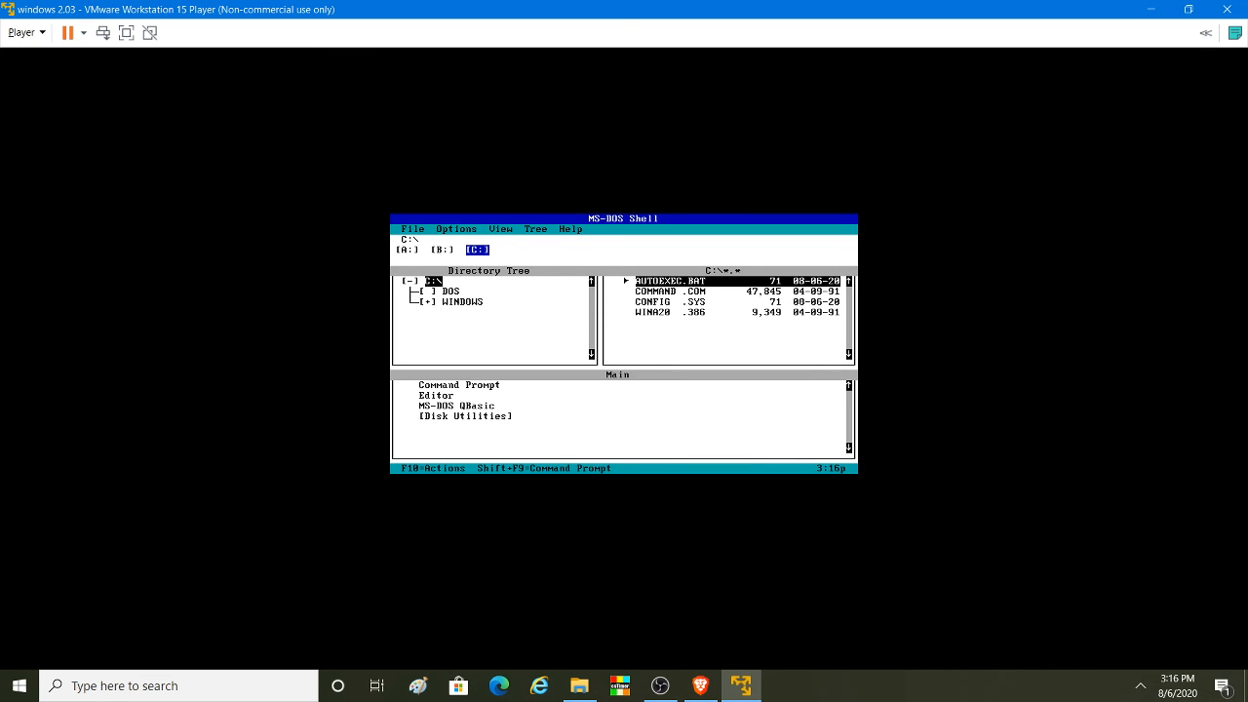
key(shift+F9)
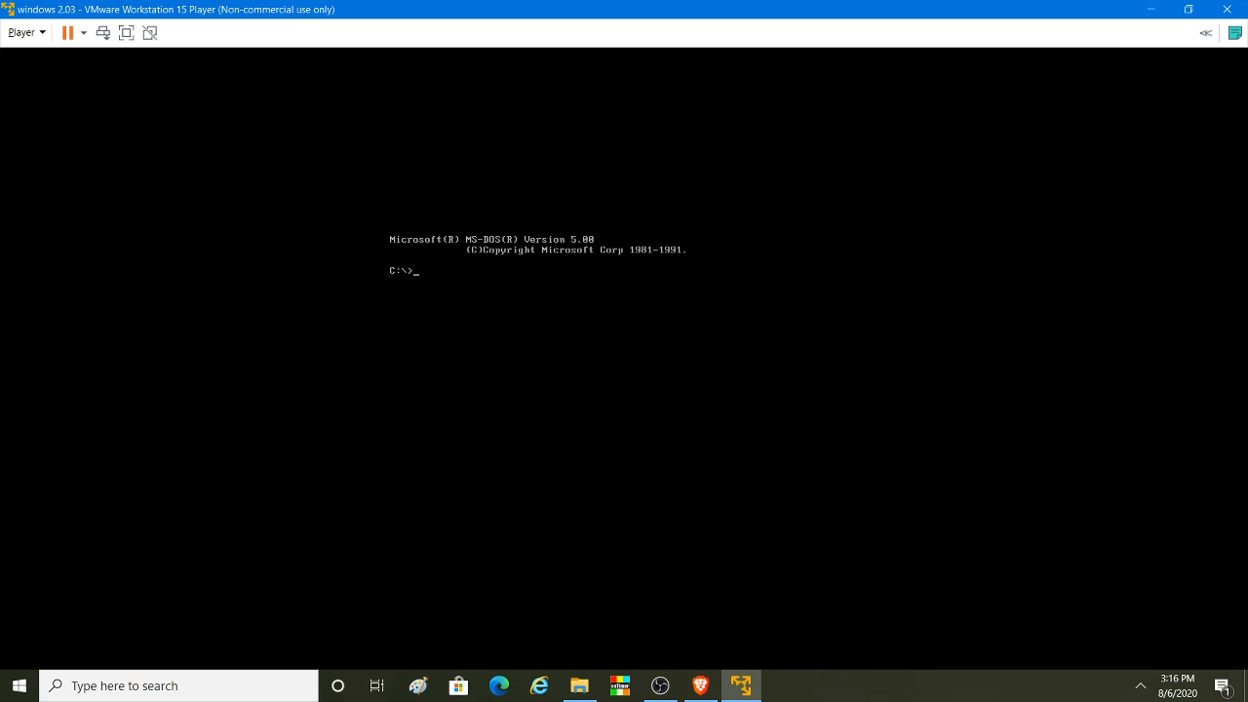
Step: Reconnect the floppy drive and run setup from drive A: at the MS-DOS prompt
click(26, 33)
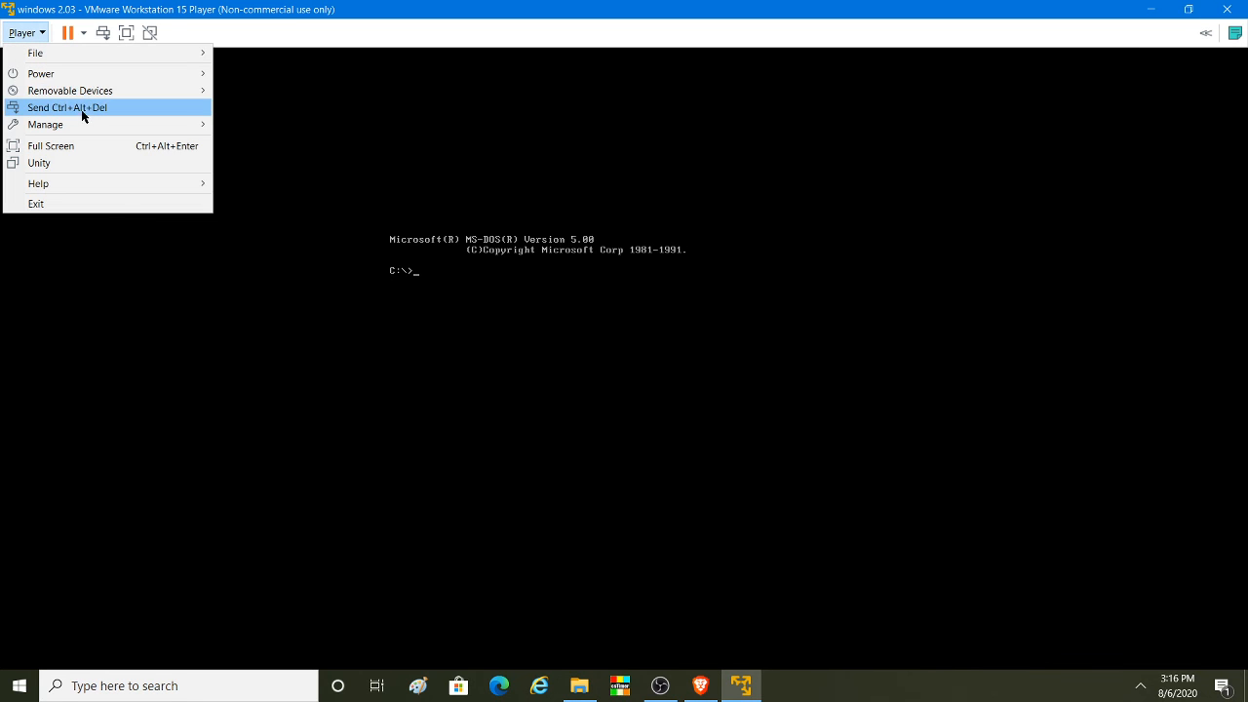
mouse_move(99, 97)
mouse_move(281, 109)
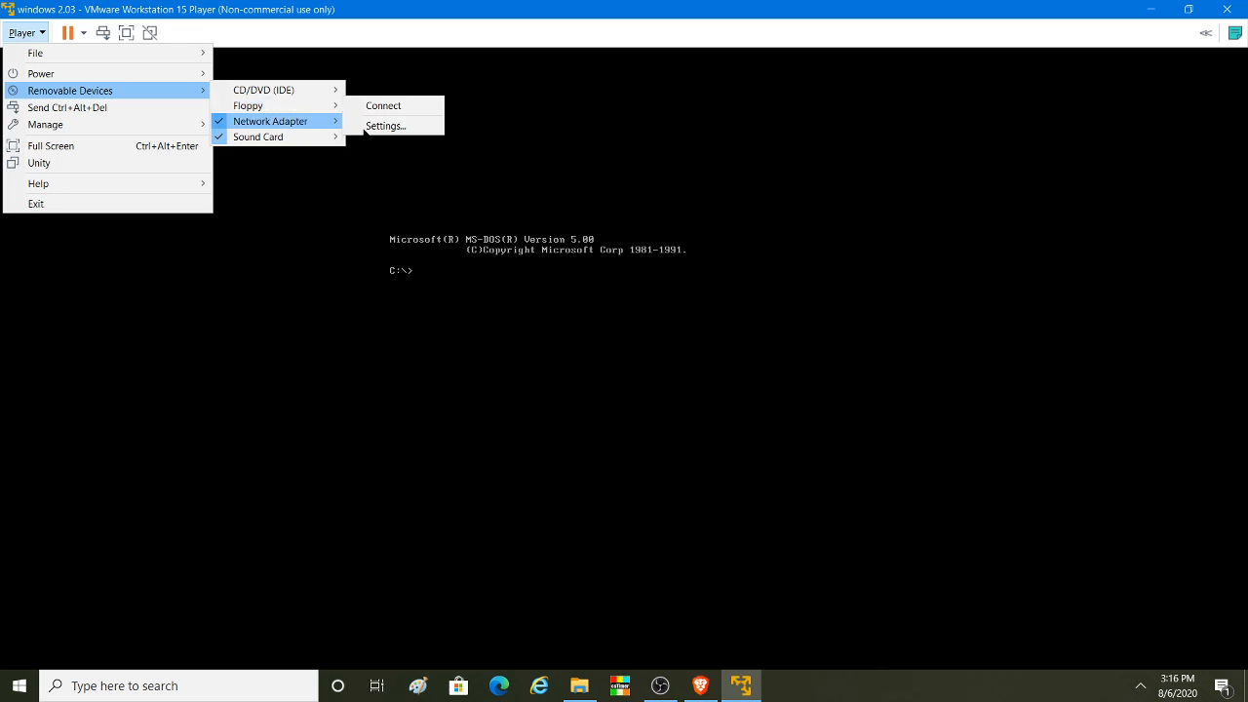
click(372, 109)
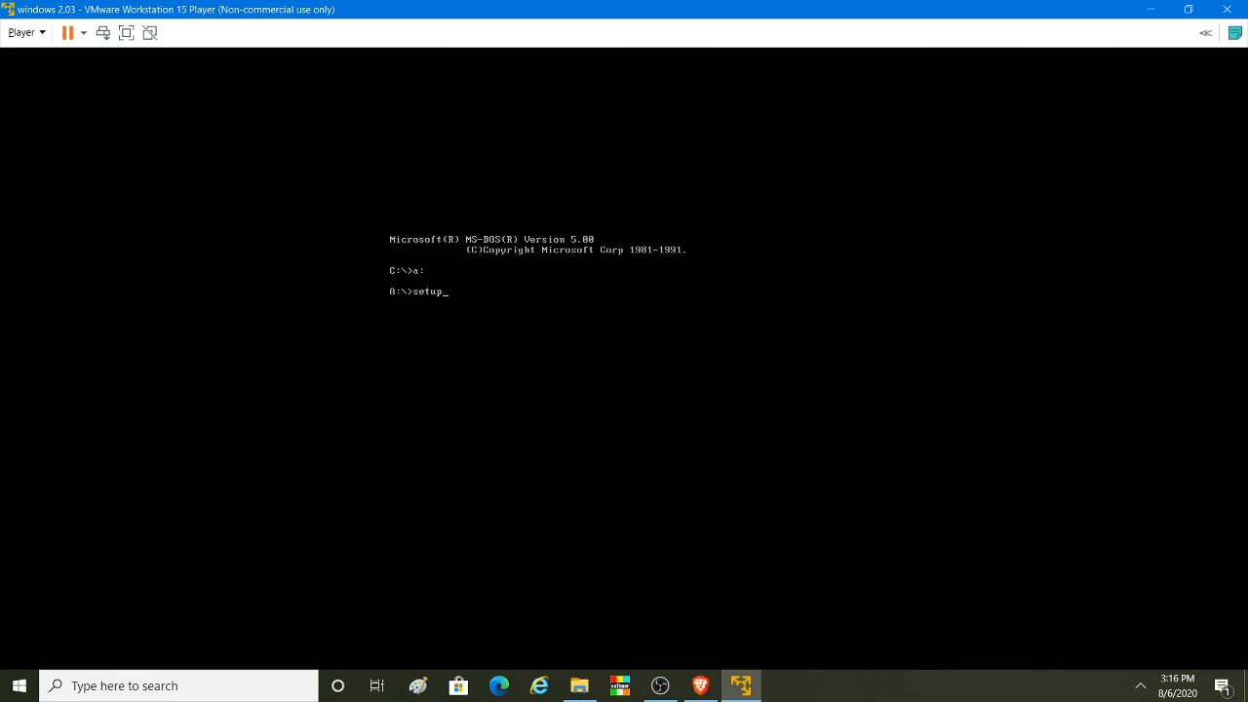
text(p)
key(Return)
Step: Install Windows to C:\WINDOWS, choosing IBM Personal System/2 Model 25 or 30 and the IBM (or 100% compatible) VGA display adapter
key(Return)
key(Return)
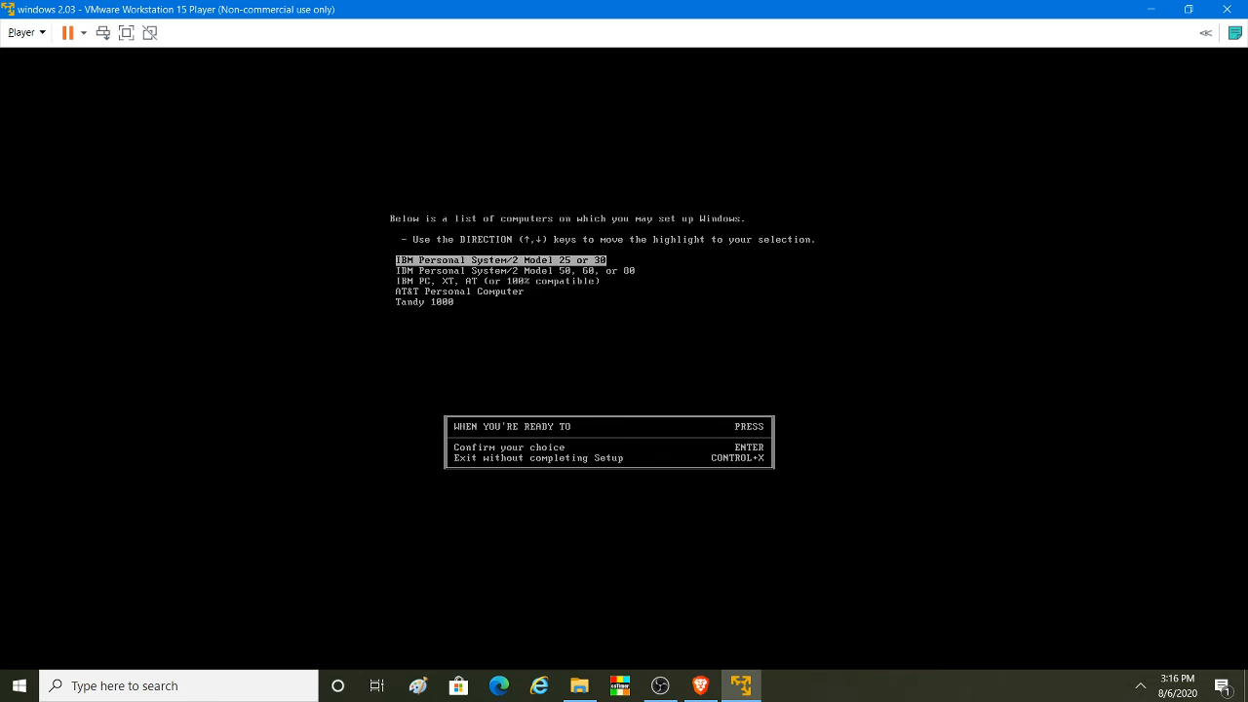
key(Return)
key(Down)
key(Down)
key(Down)
key(Down)
key(Down)
key(Down)
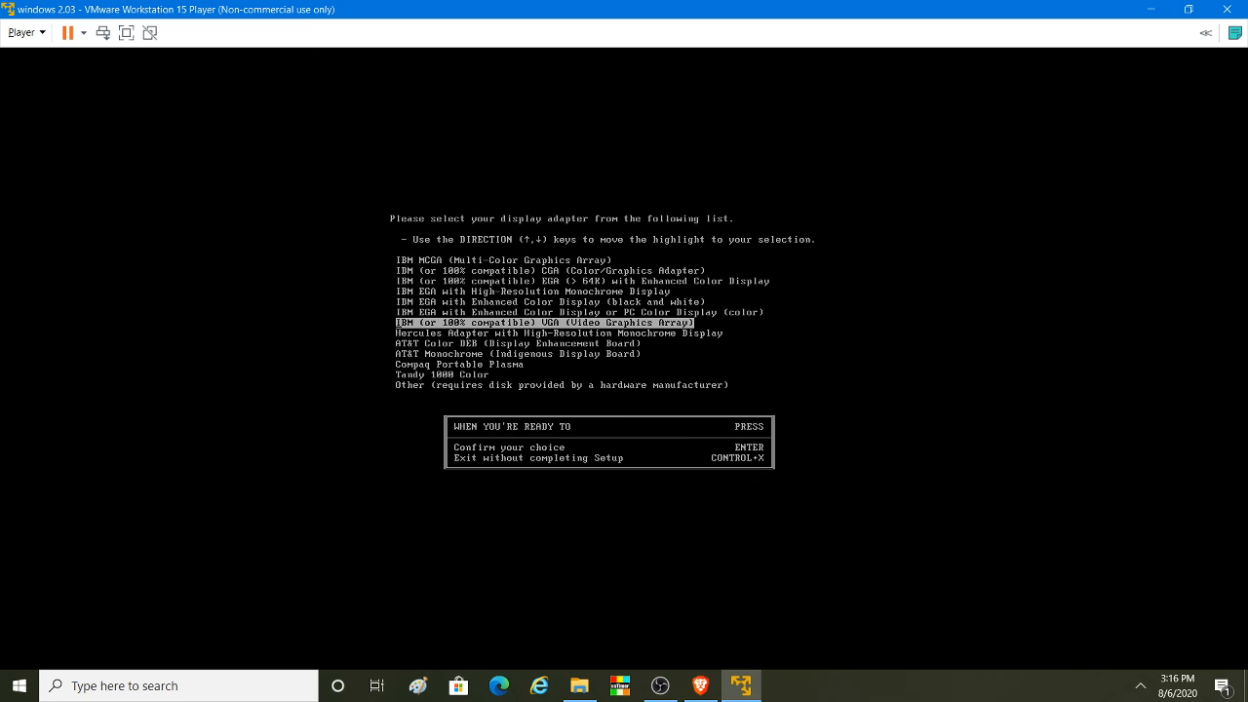
key(Return)
Step: Accept the US keyboard and Microsoft Mouse connected to PS/2 Mouse Port, and confirm the selections with No Change
key(Return)
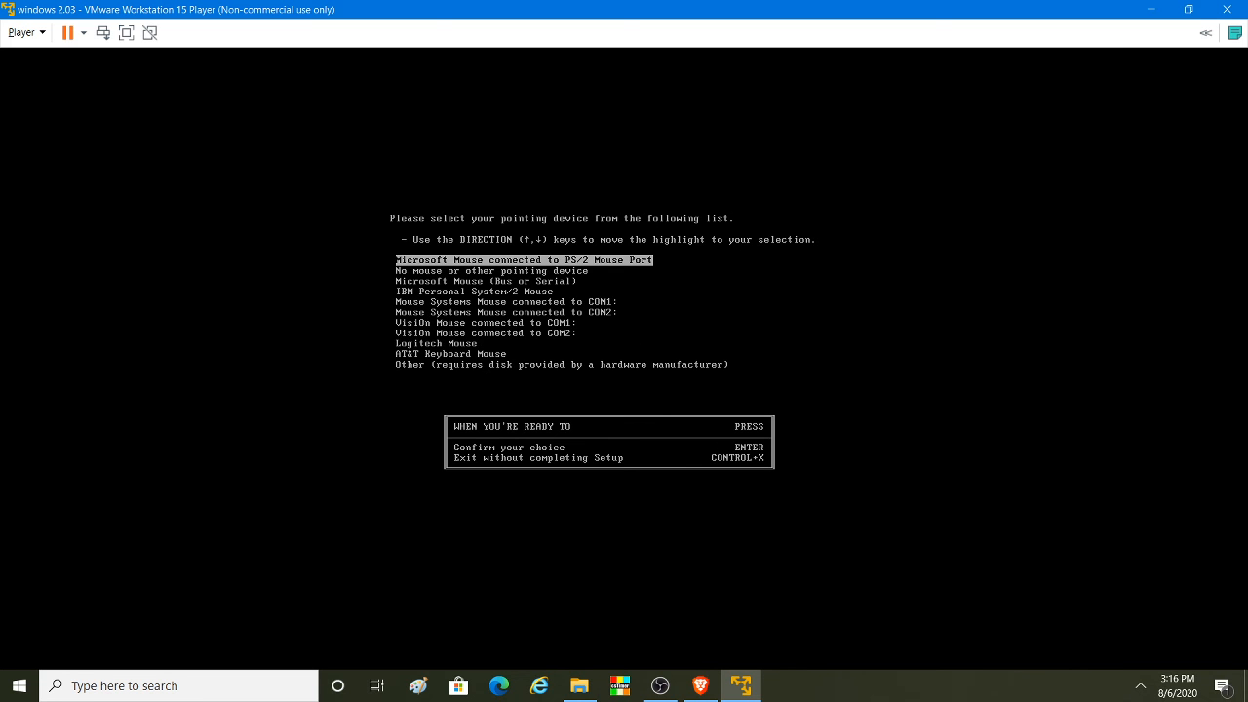
key(Return)
key(Return)
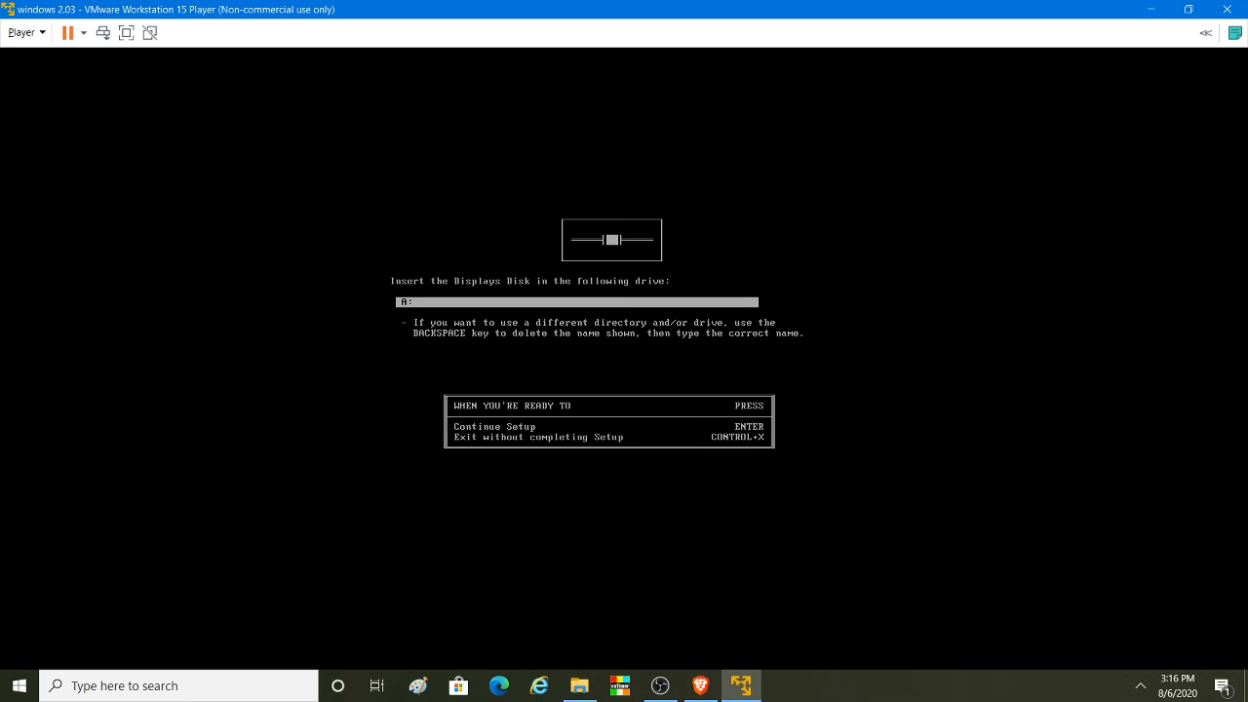
Step: Load the D2_Displays floppy image into the virtual floppy drive and continue Windows Setup from drive A:
click(23, 32)
mouse_move(68, 90)
mouse_move(277, 107)
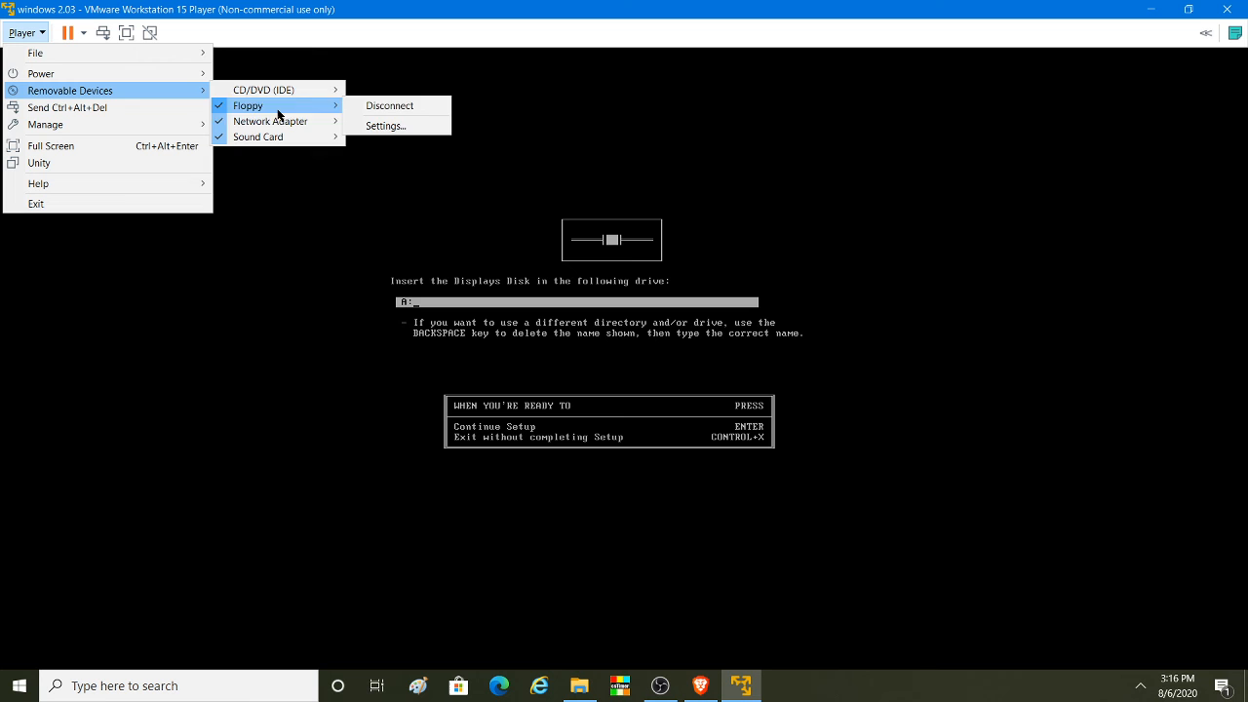
click(382, 125)
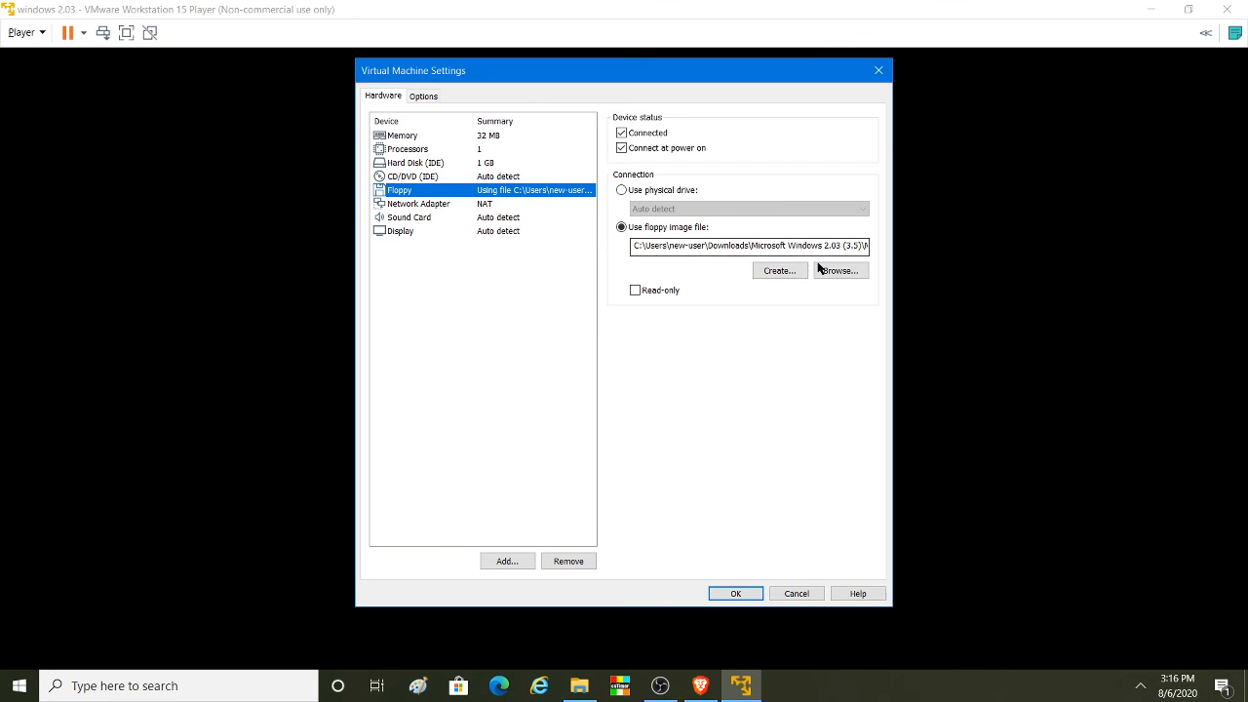
click(827, 270)
click(715, 252)
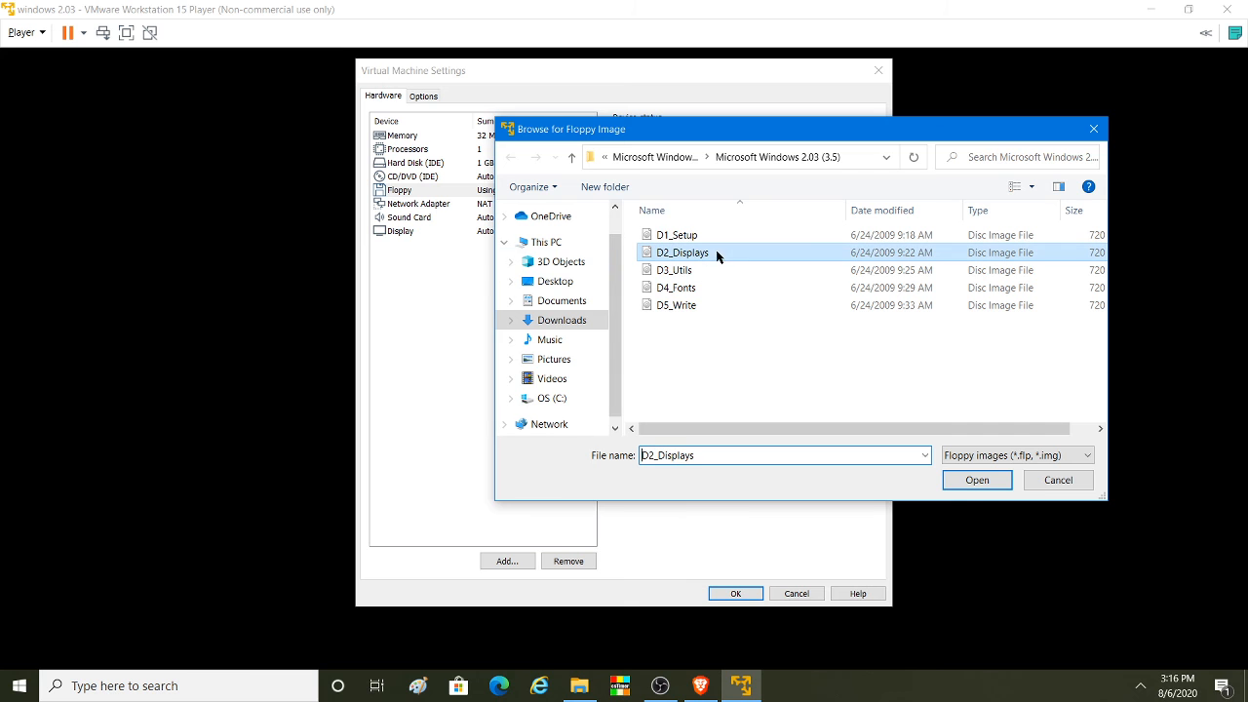
click(976, 479)
click(733, 593)
key(Return)
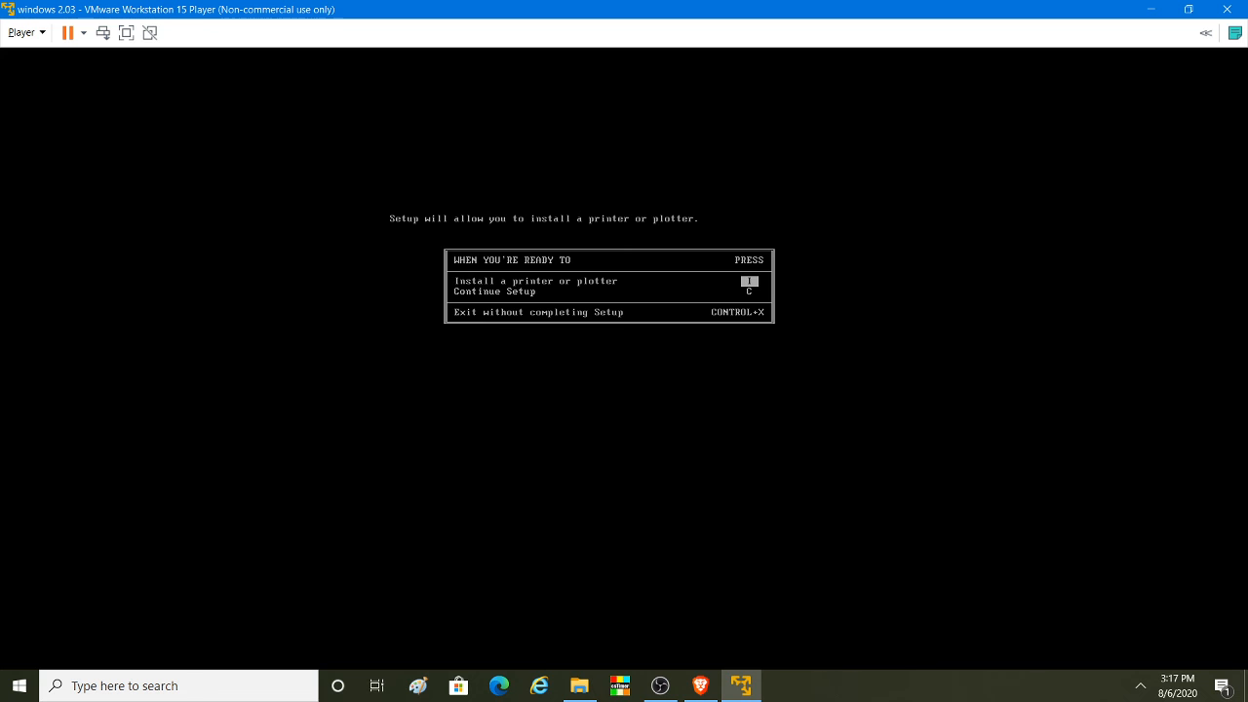
Step: Continue Setup without installing a printer or plotter and select United States for the country settings
key(c)
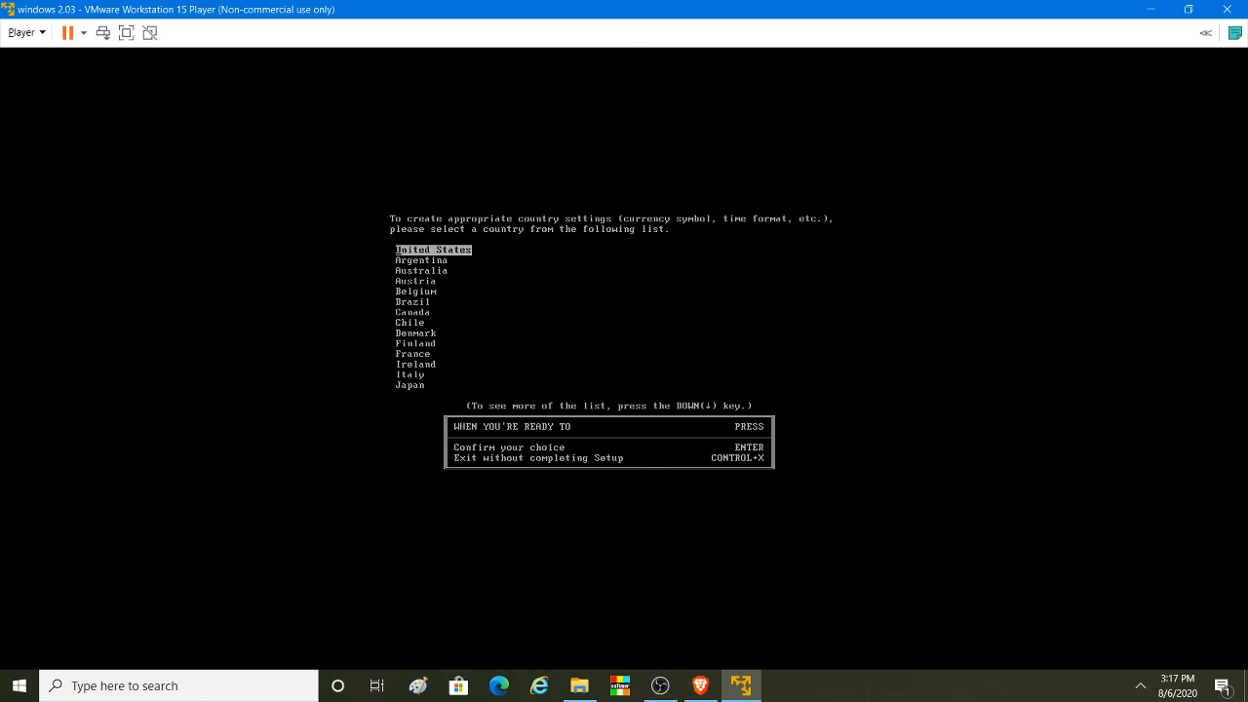
key(Down)
key(Up)
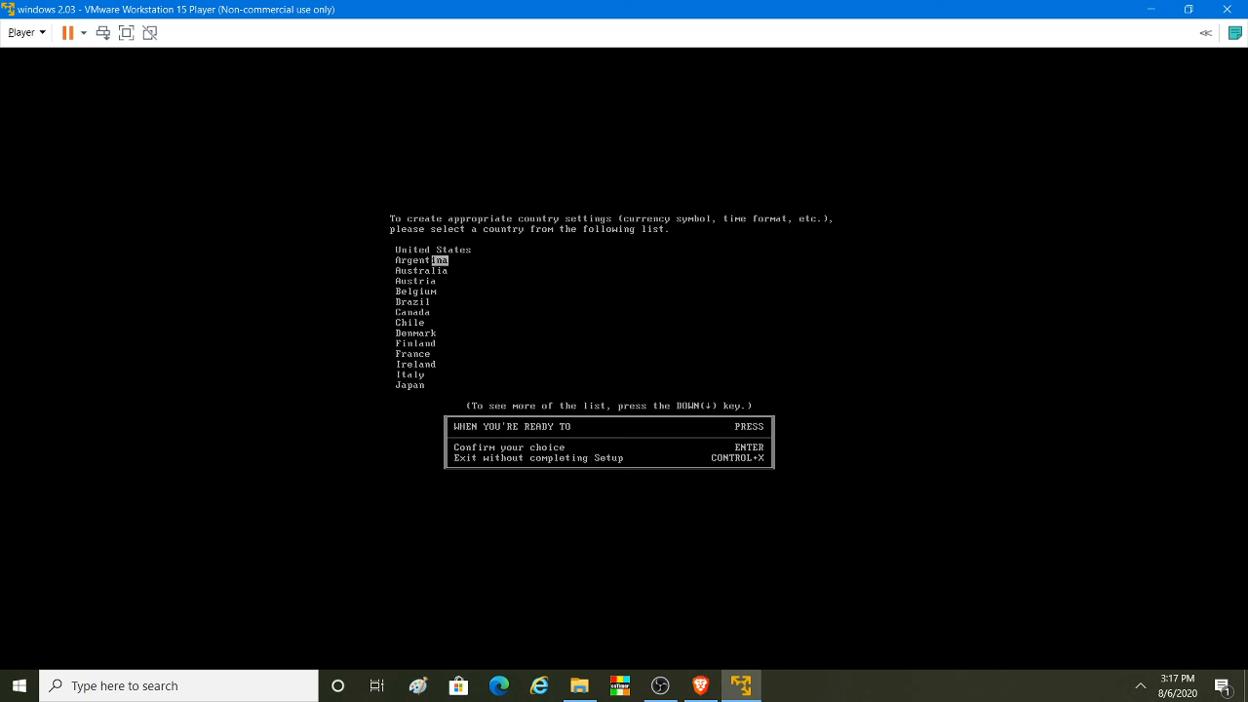
key(Down)
key(Up)
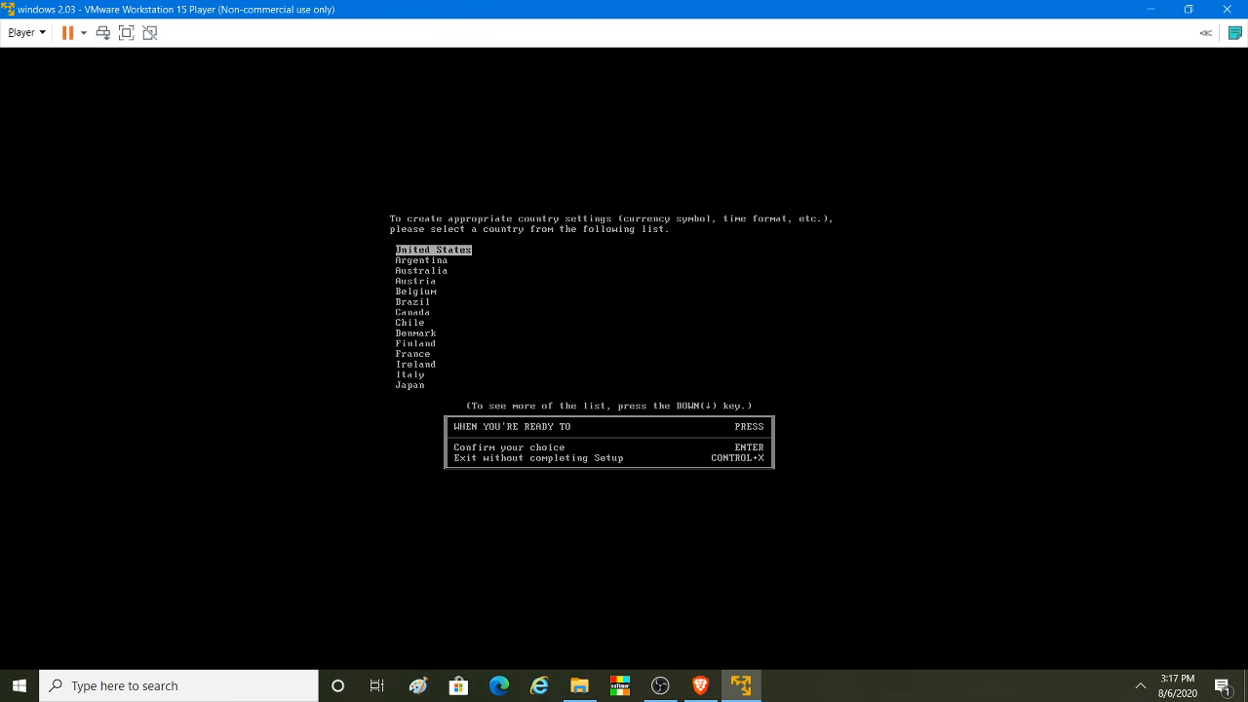
key(Return)
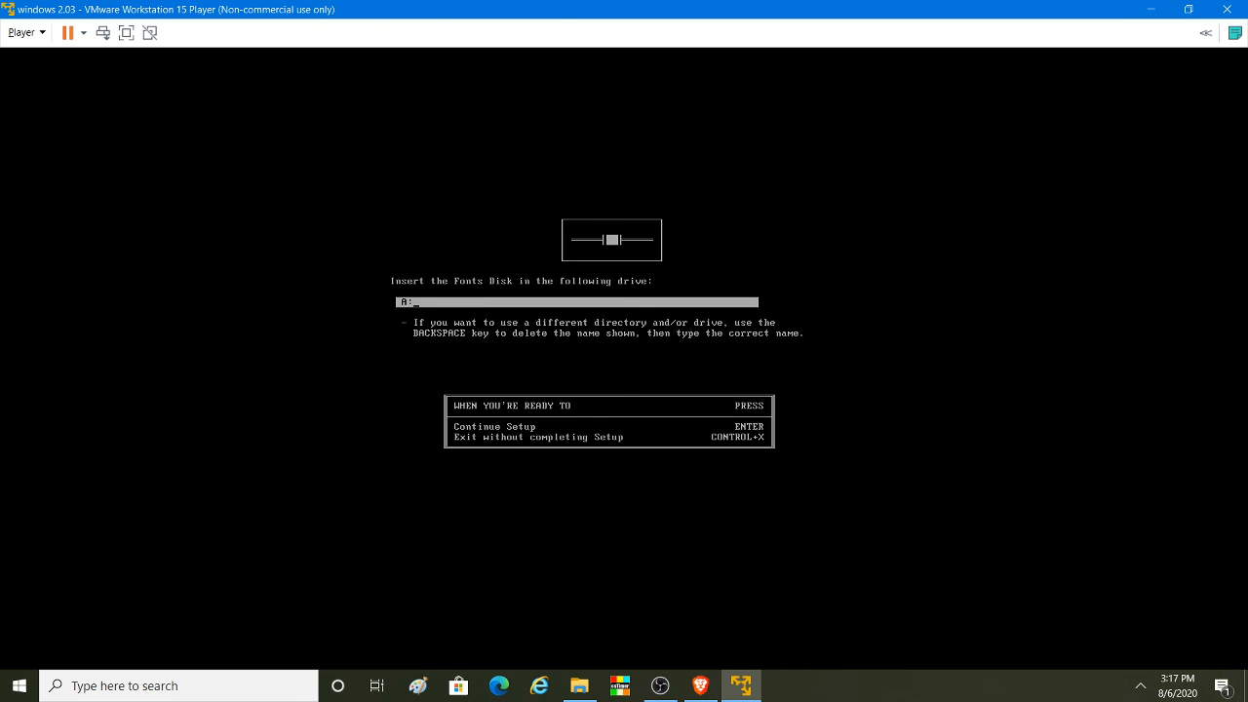
Step: Load the D4_Fonts floppy image into the virtual floppy drive and continue Setup from drive A:
click(28, 32)
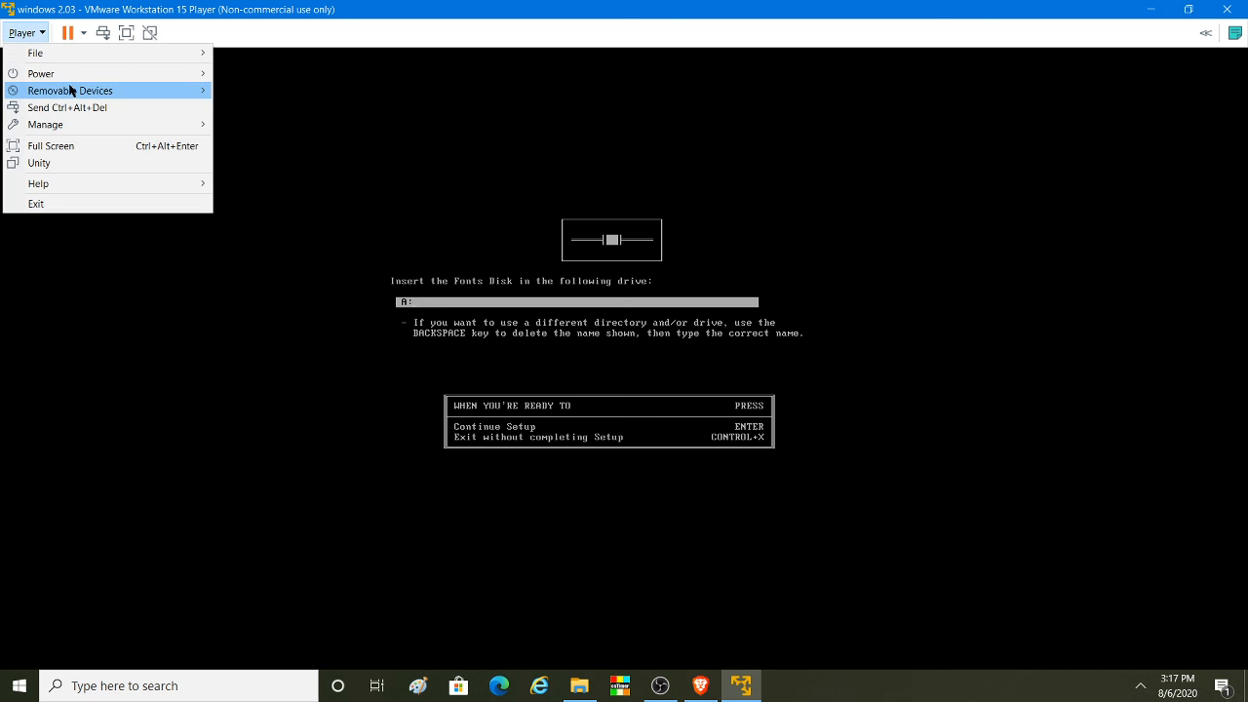
mouse_move(73, 90)
mouse_move(264, 107)
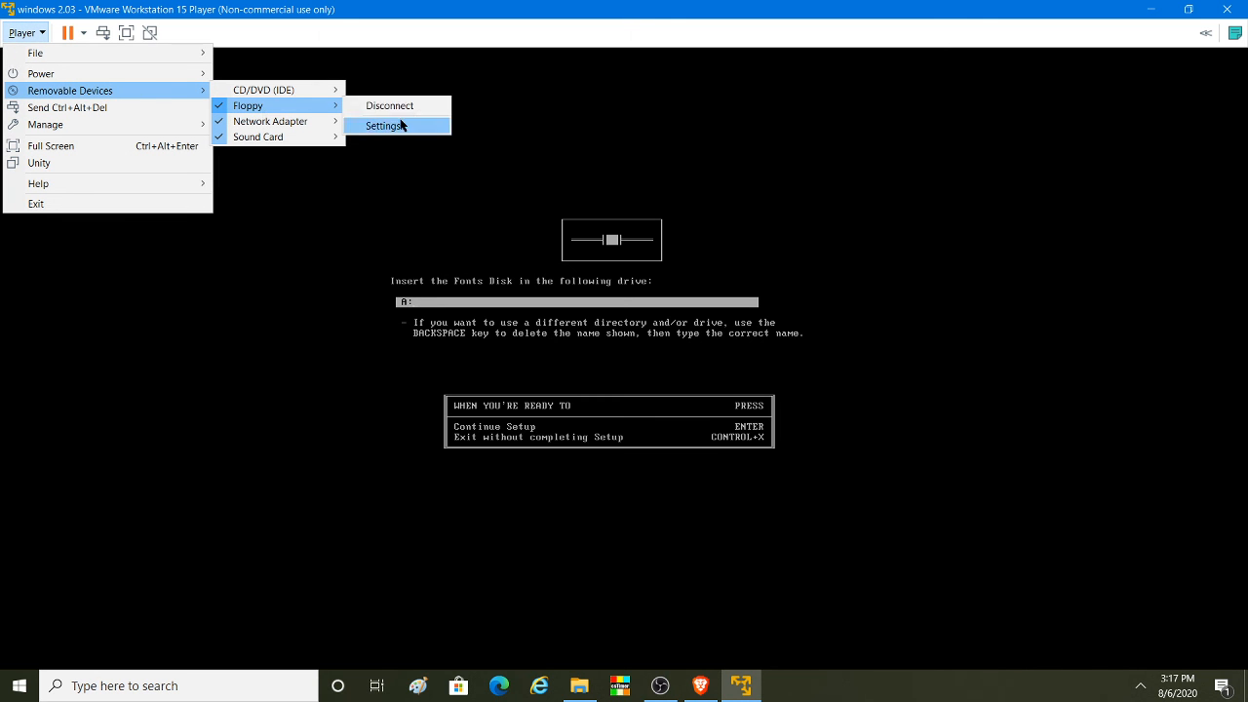
click(404, 125)
click(830, 271)
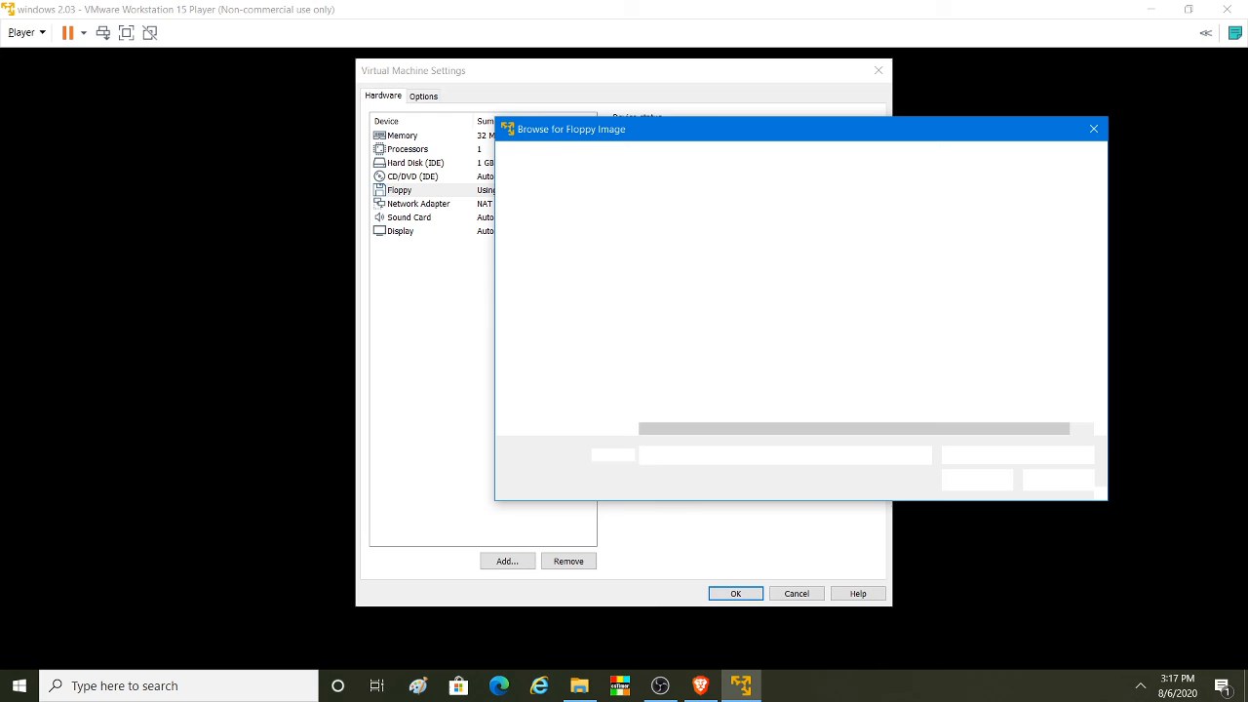
click(694, 287)
click(978, 480)
click(735, 593)
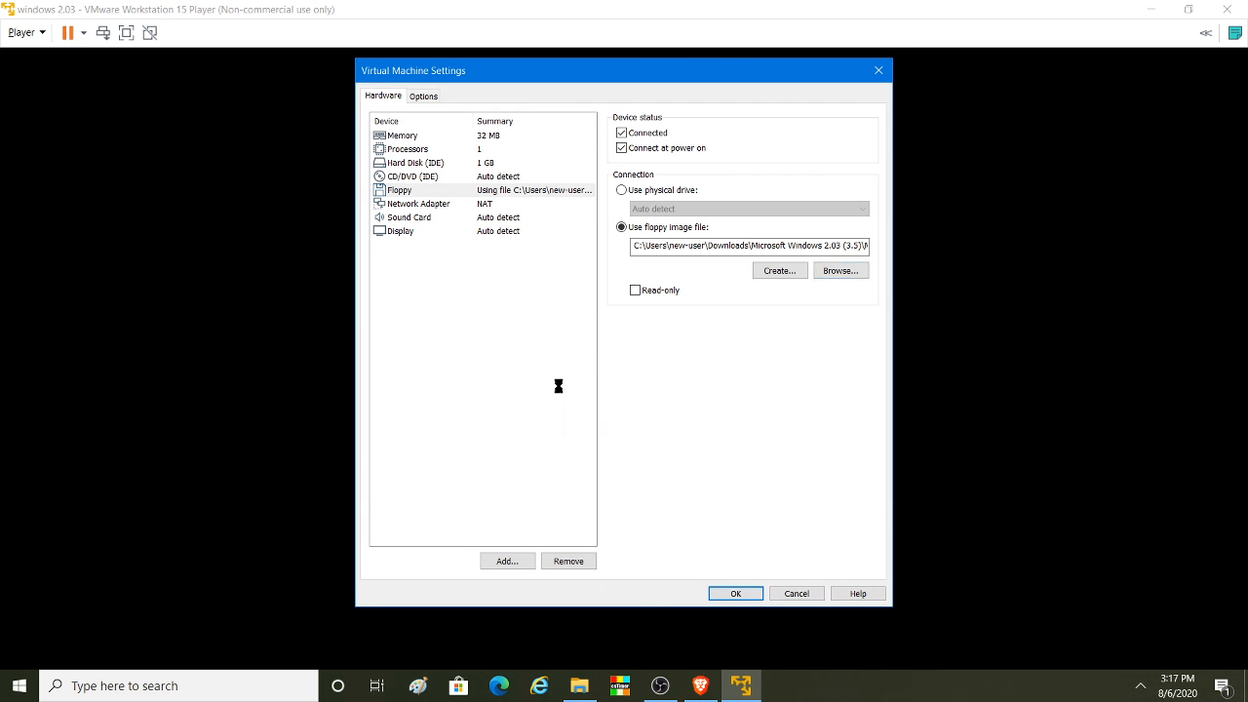
key(Return)
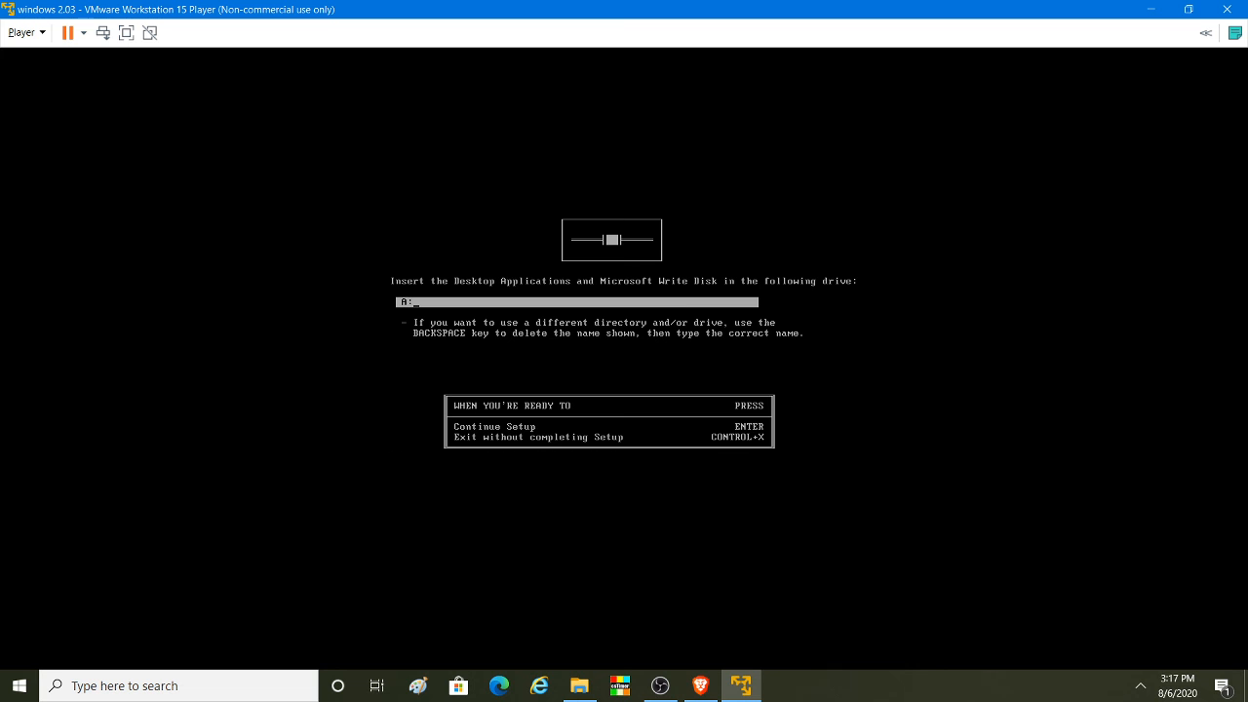
Step: Load the D5_Write floppy image for the Desktop Applications and Write disk, and finish Setup without viewing the README files
click(26, 32)
mouse_move(48, 90)
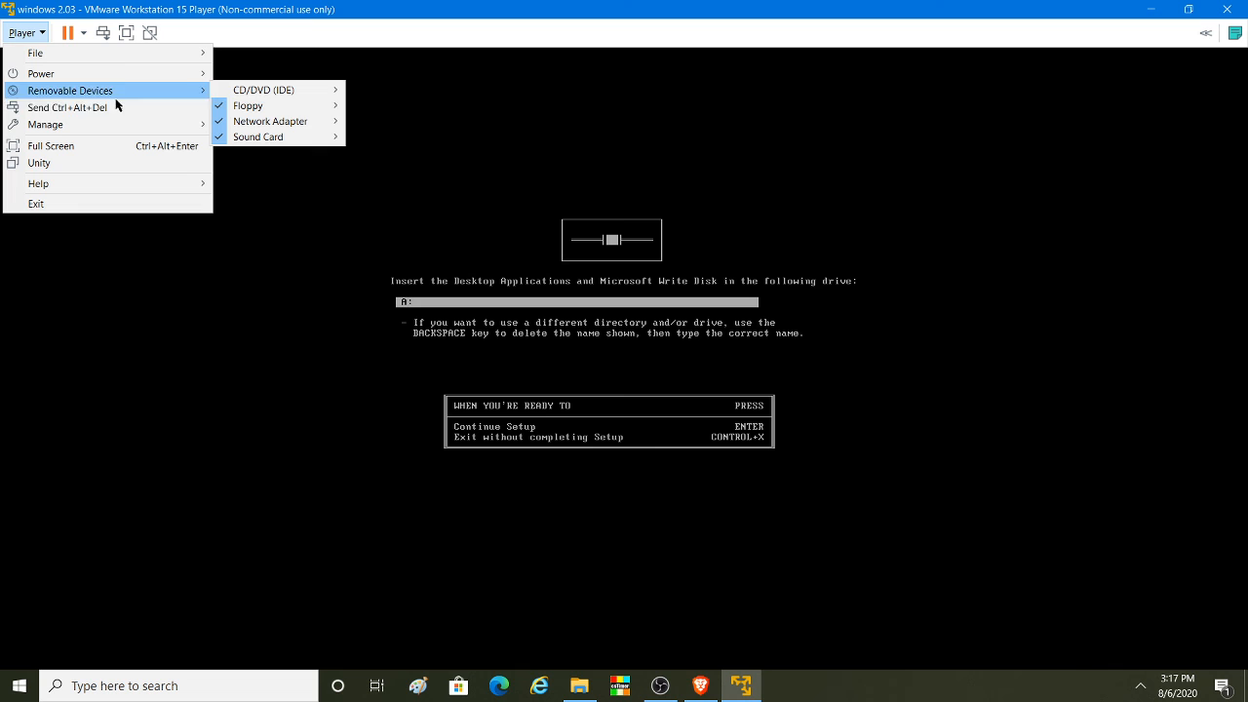
mouse_move(289, 107)
click(385, 125)
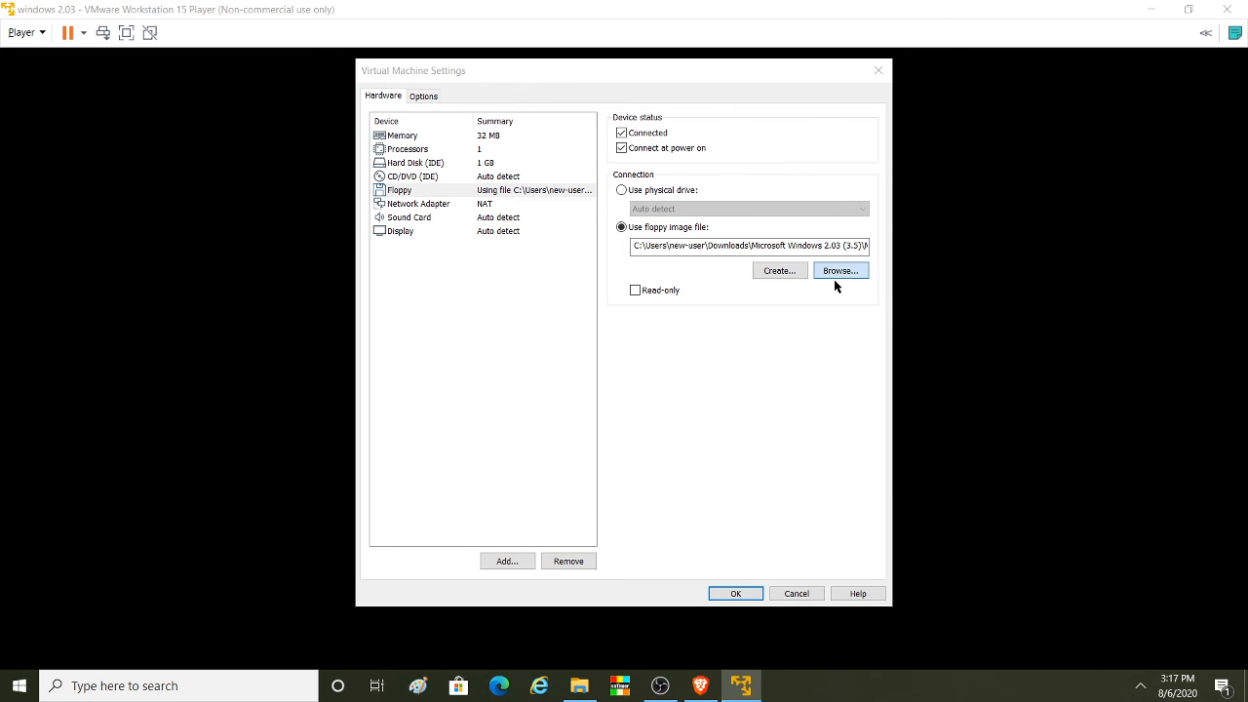
click(835, 273)
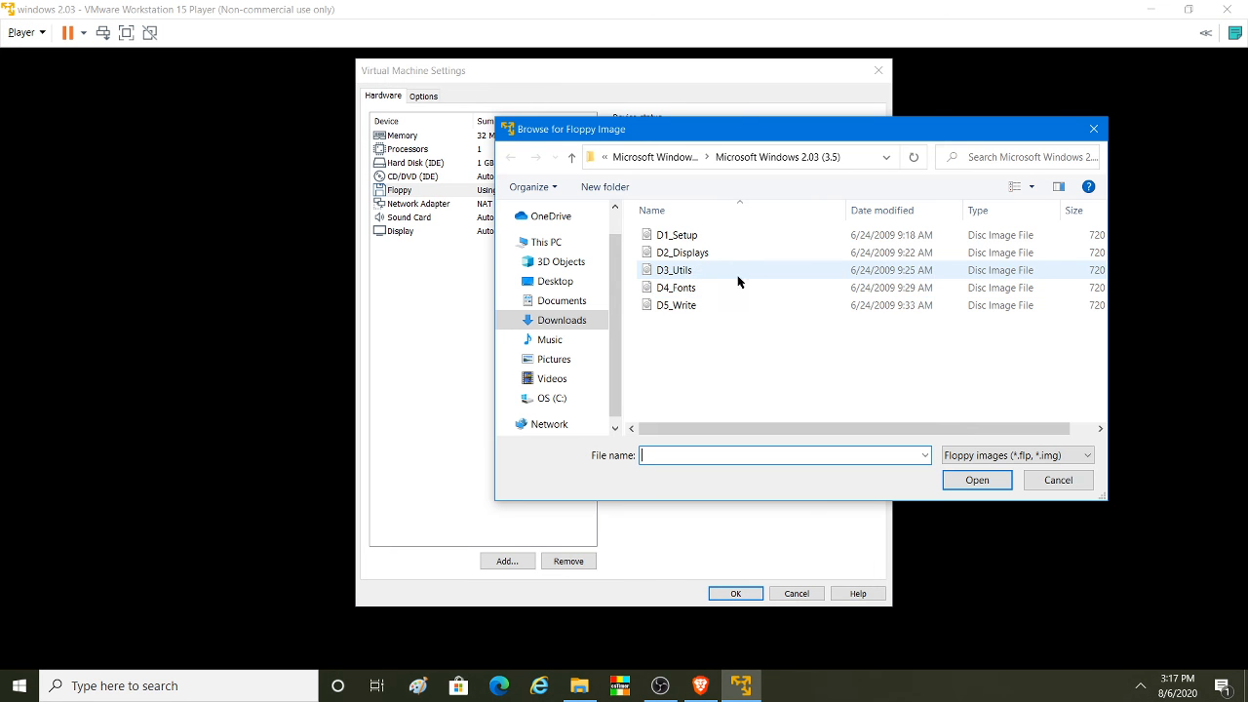
click(711, 305)
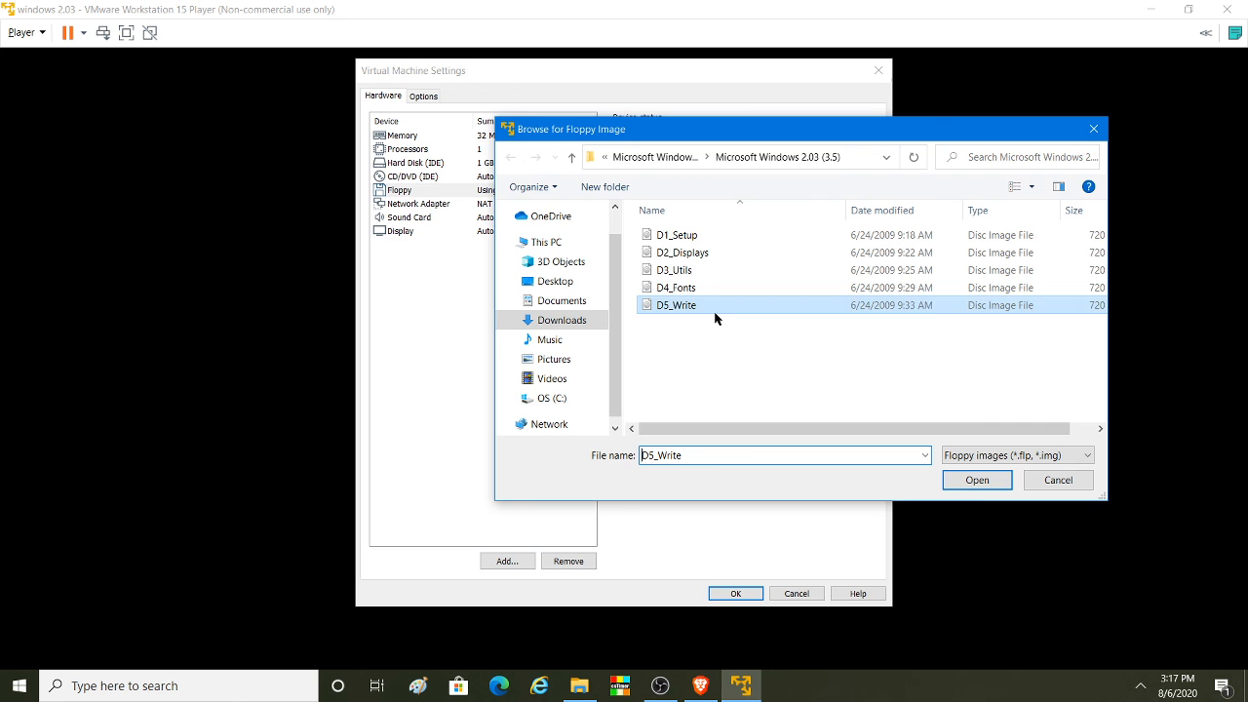
click(992, 483)
click(736, 593)
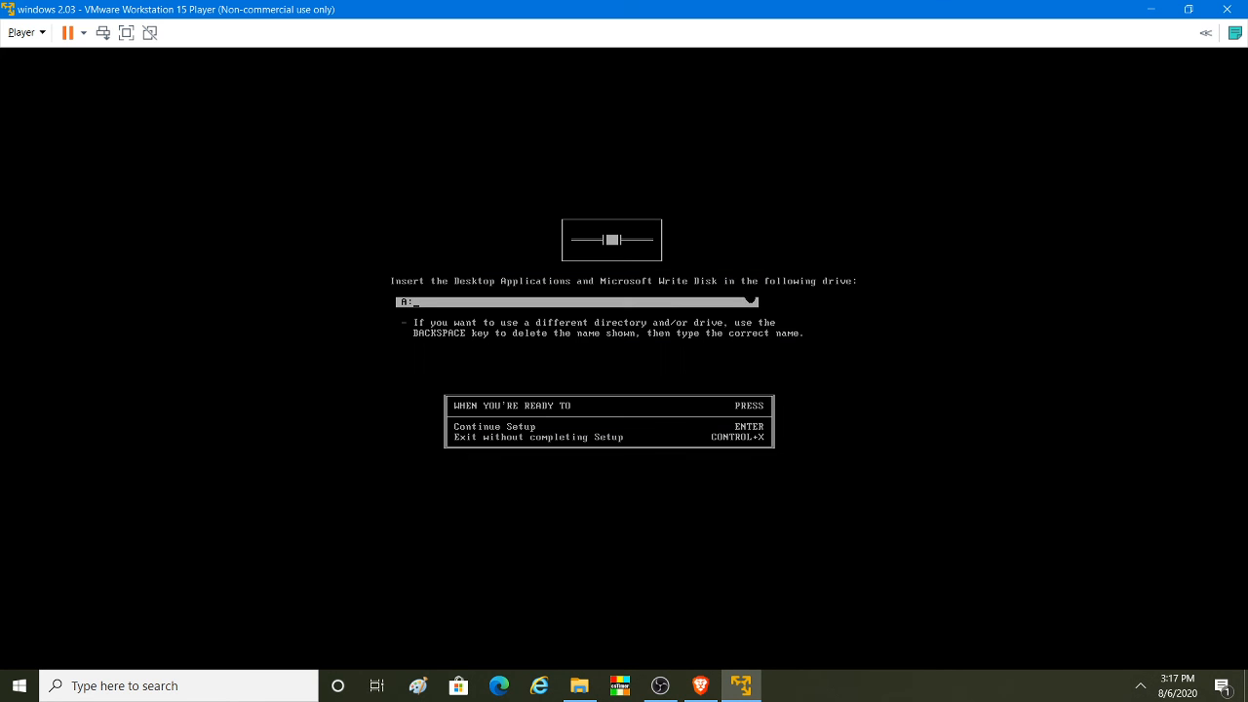
key(Return)
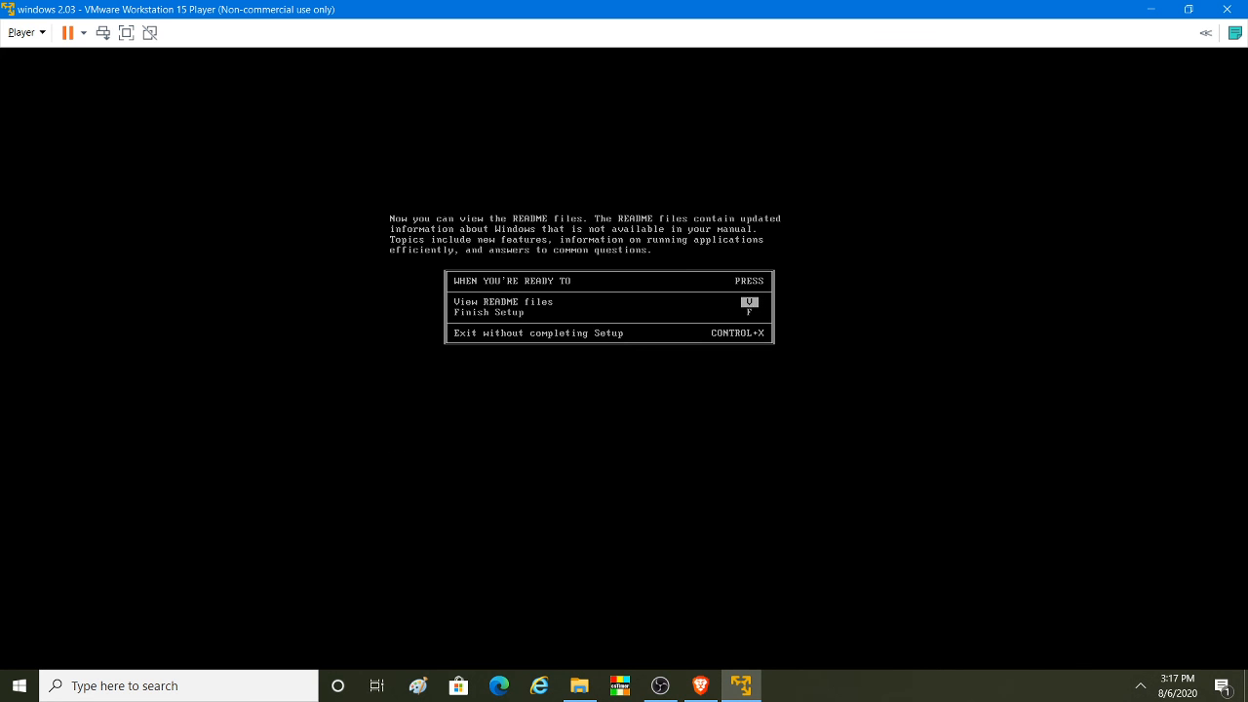
key(f)
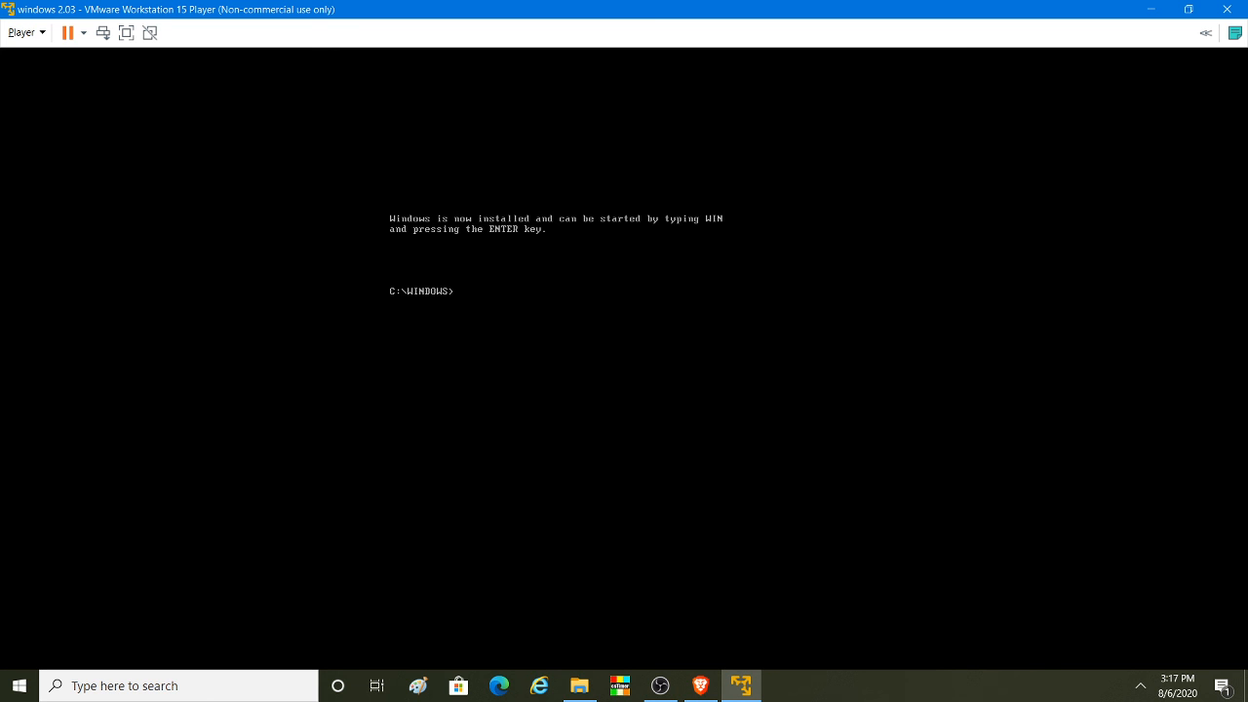
Step: Disconnect the floppy drive from the virtual machine
click(39, 34)
mouse_move(76, 95)
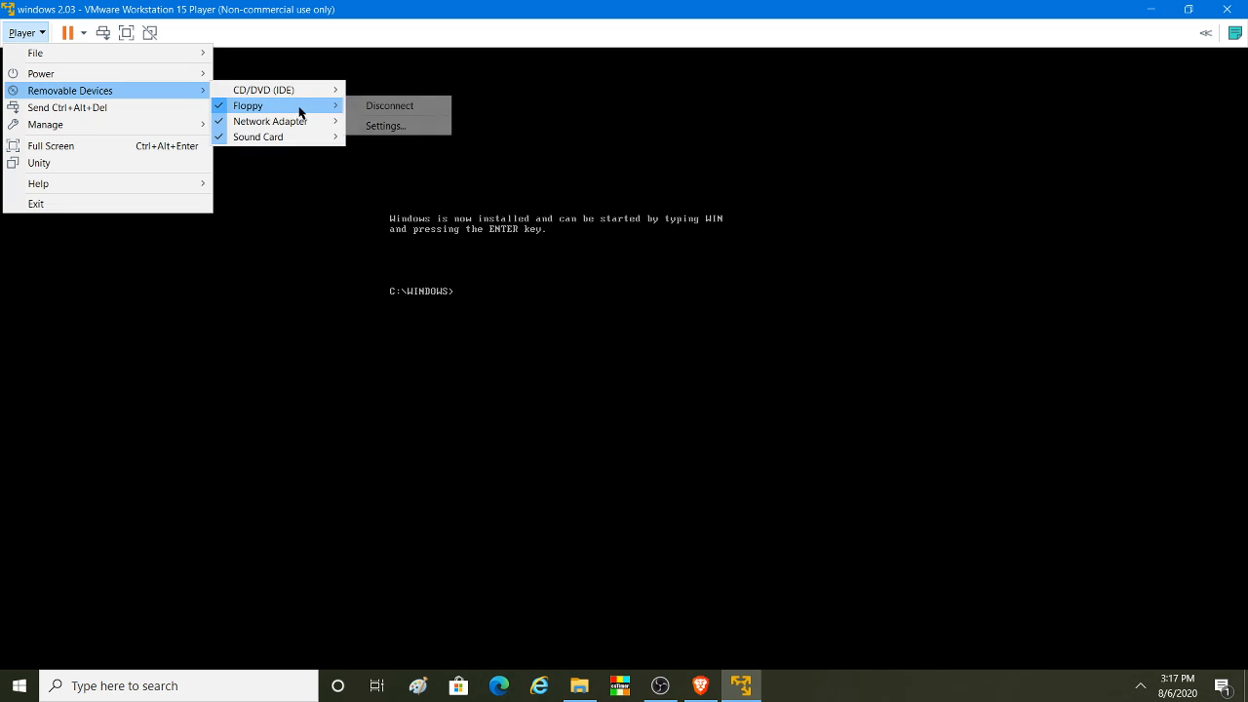
click(356, 105)
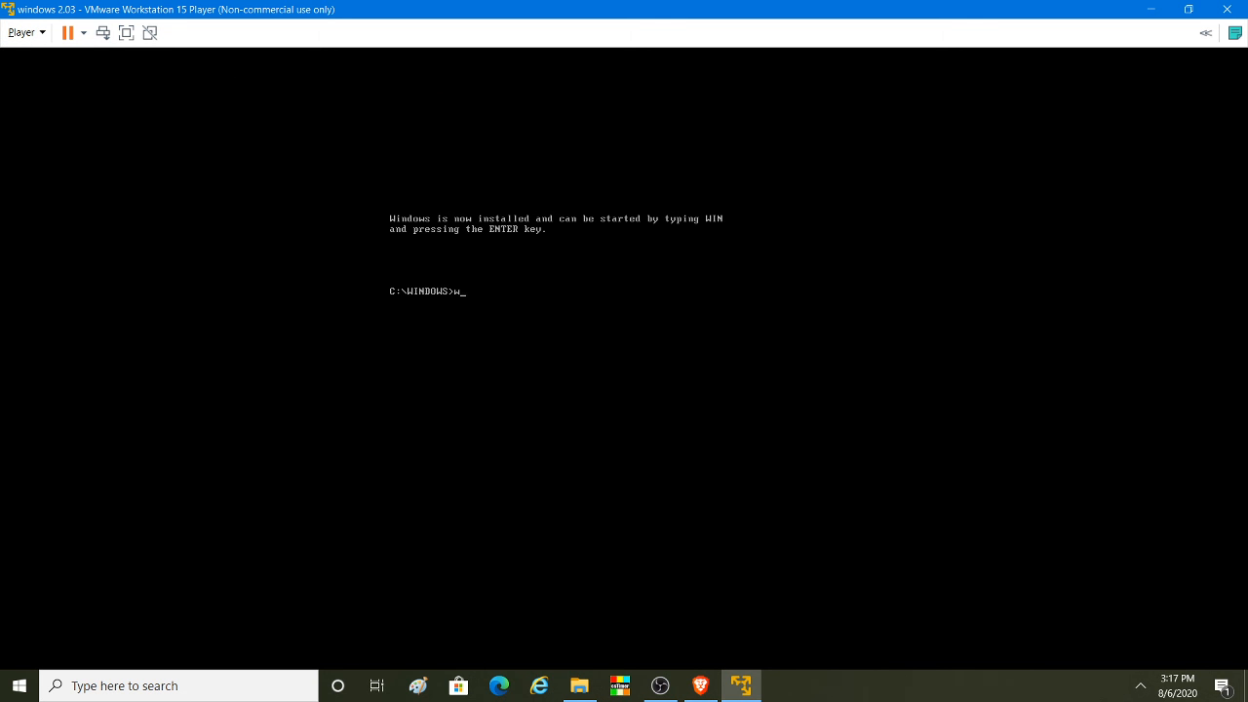
Step: Start Windows from C:\WINDOWS with the win command, and end the Windows session by closing MS-DOS Executive
text(in)
key(Return)
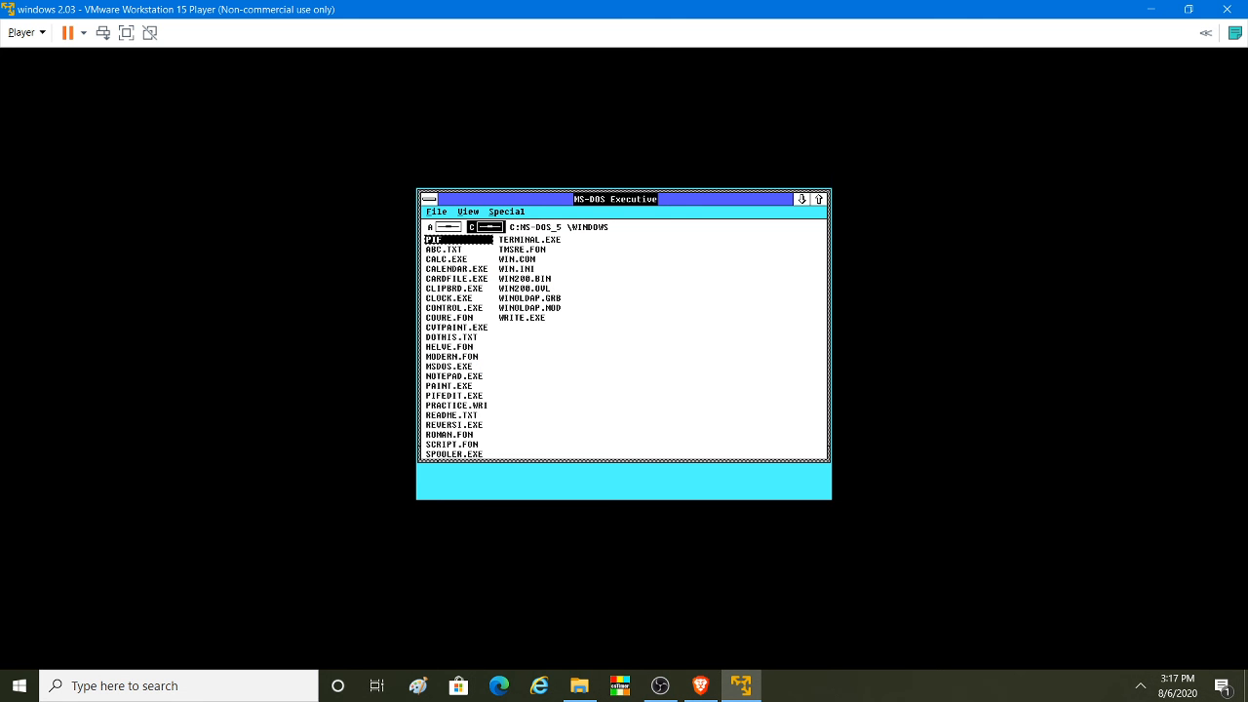
double_click(429, 199)
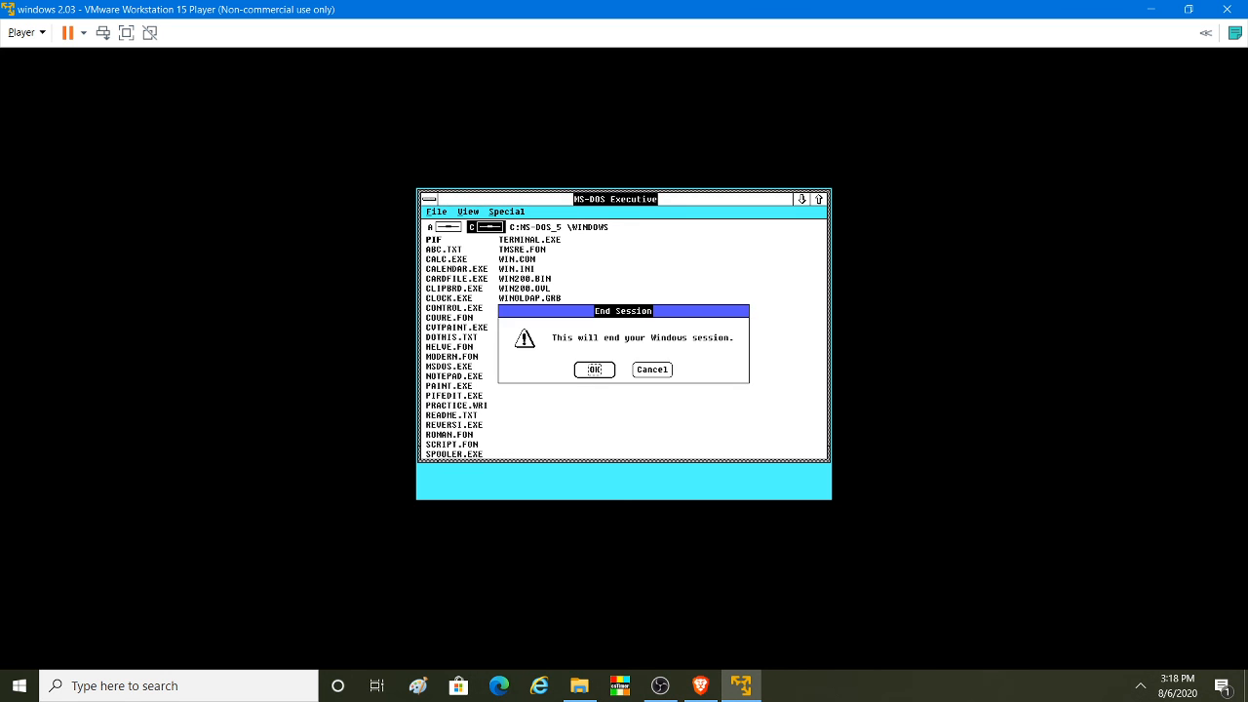
click(593, 376)
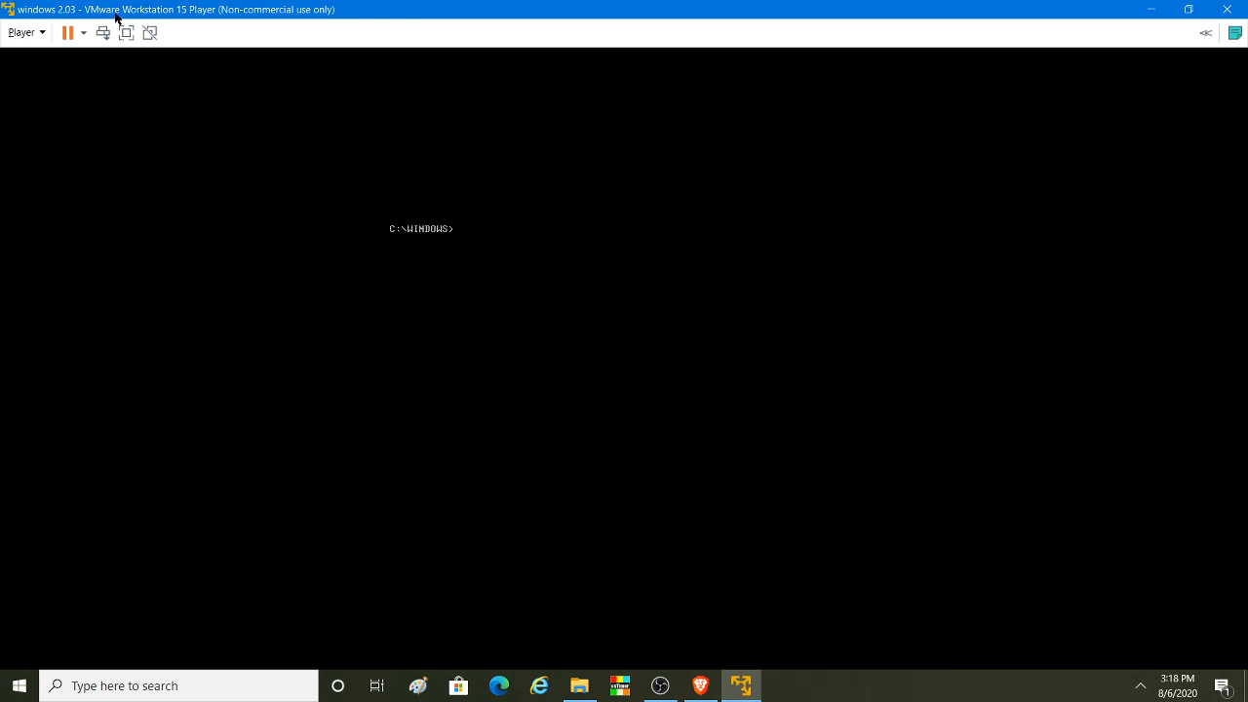
Step: Restart the virtual machine by sending Ctrl+Alt+Del to it, and open the command prompt from MS-DOS Shell
click(24, 34)
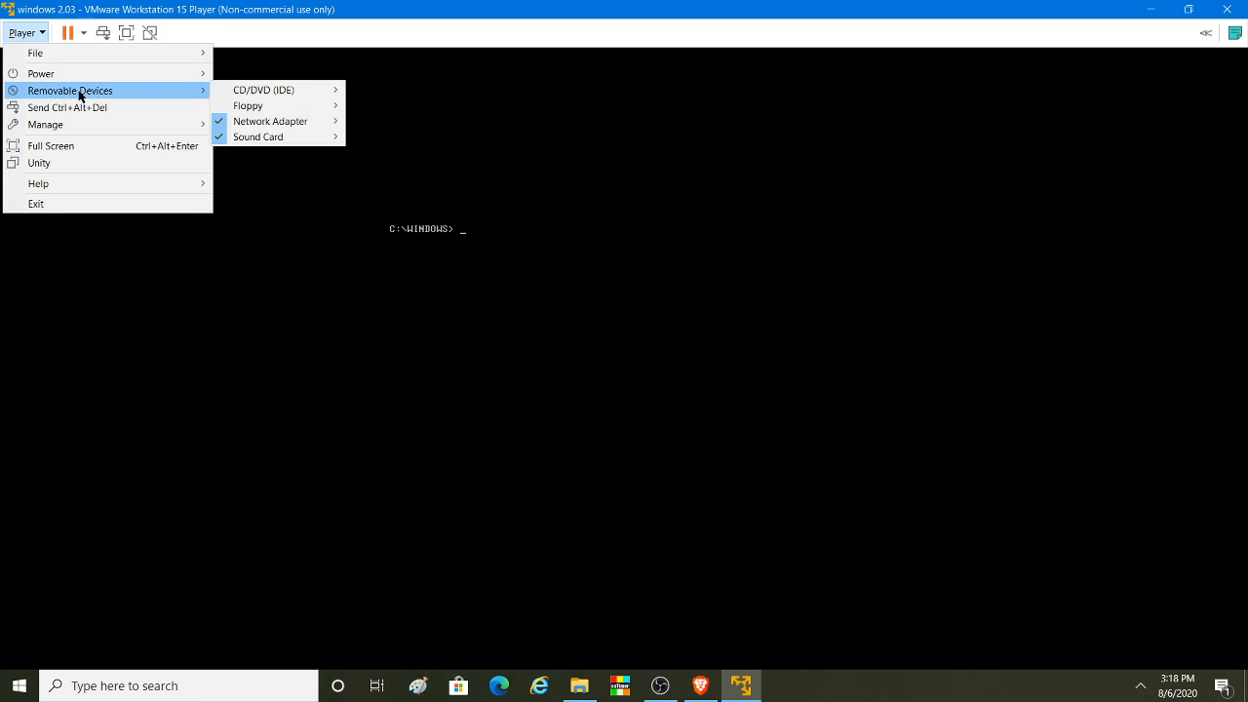
click(66, 108)
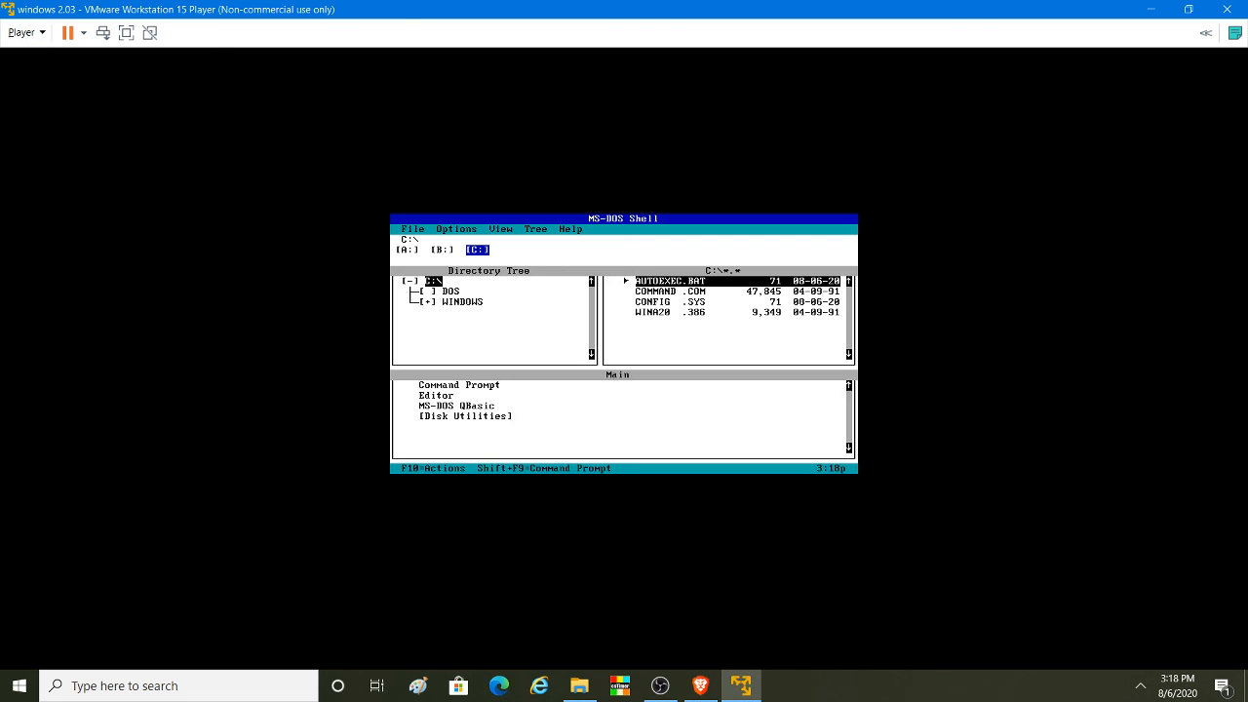
key(shift+F9)
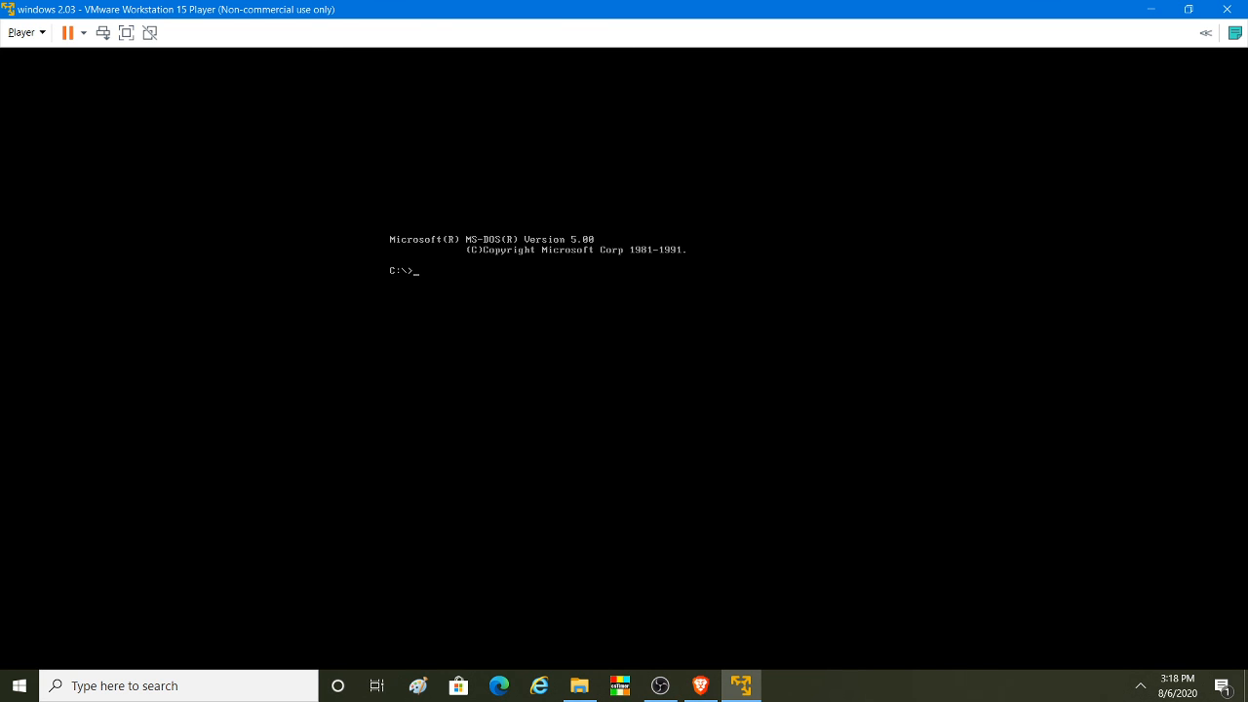
Step: Try the win command at the C:\ root, and start Windows by changing to the windows directory and running win
text(win)
key(Return)
text(cd windows)
key(Return)
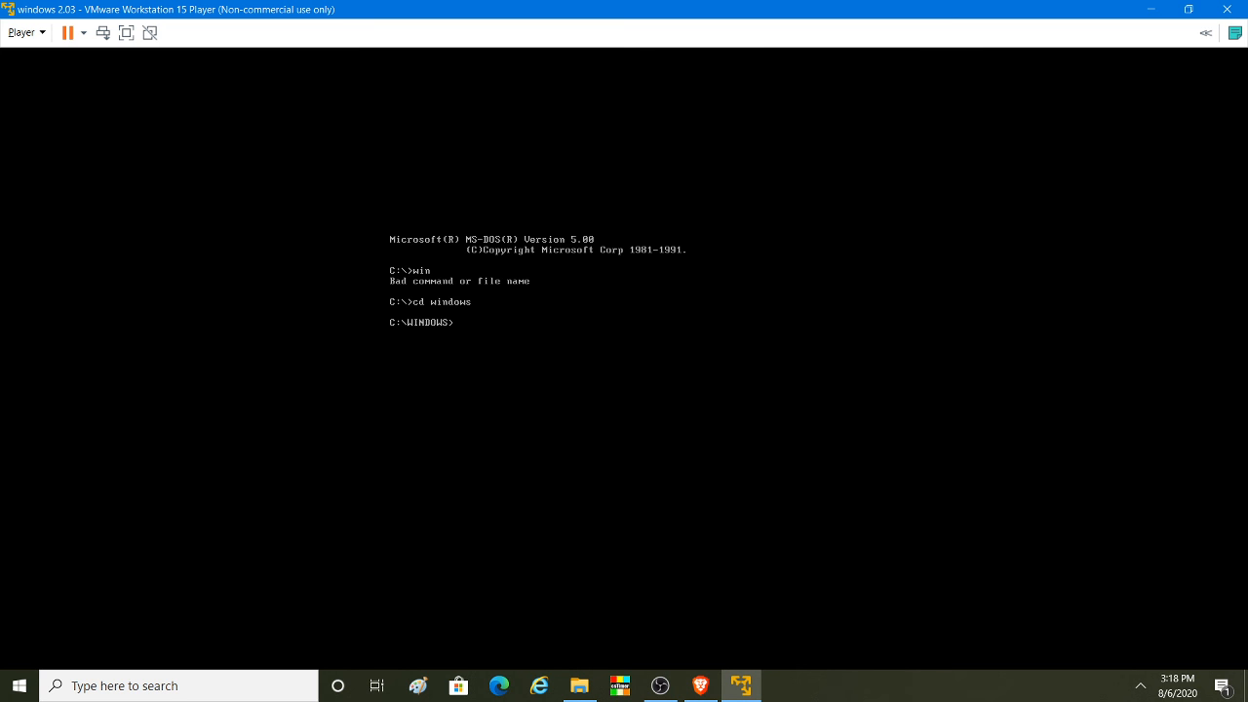
text(win)
key(Return)
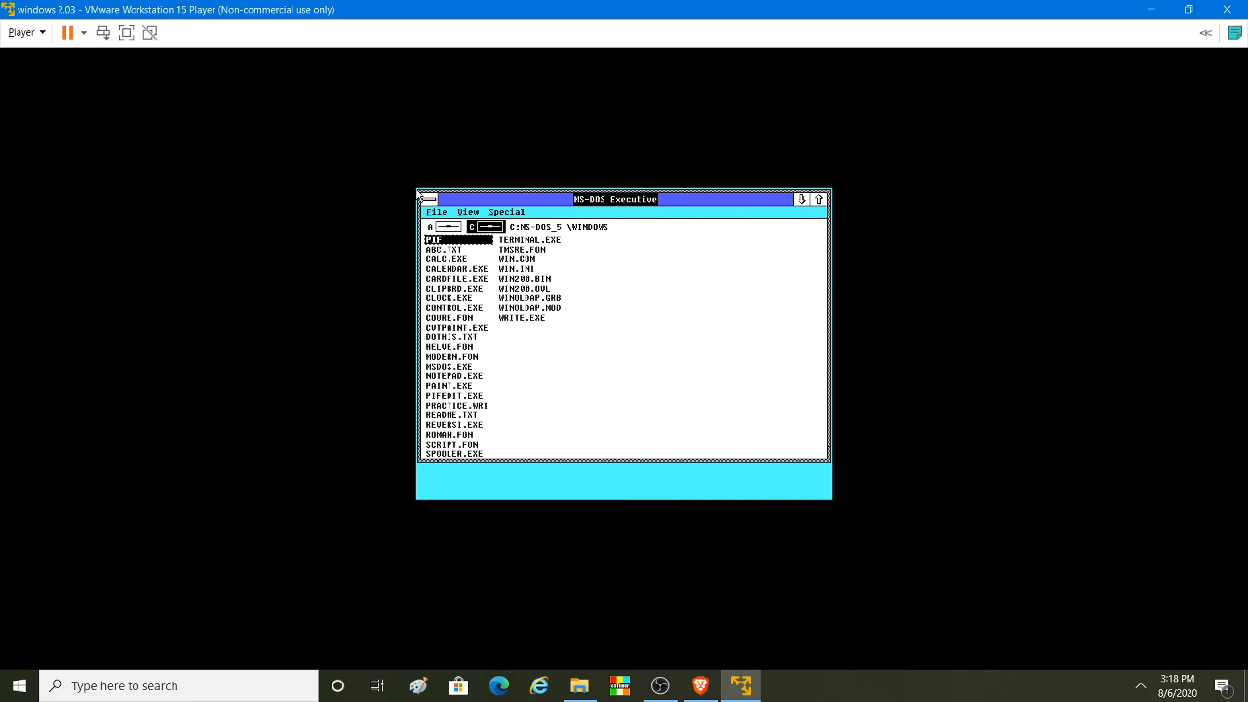
Step: Close MS-DOS Executive and confirm ending the Windows session
double_click(424, 200)
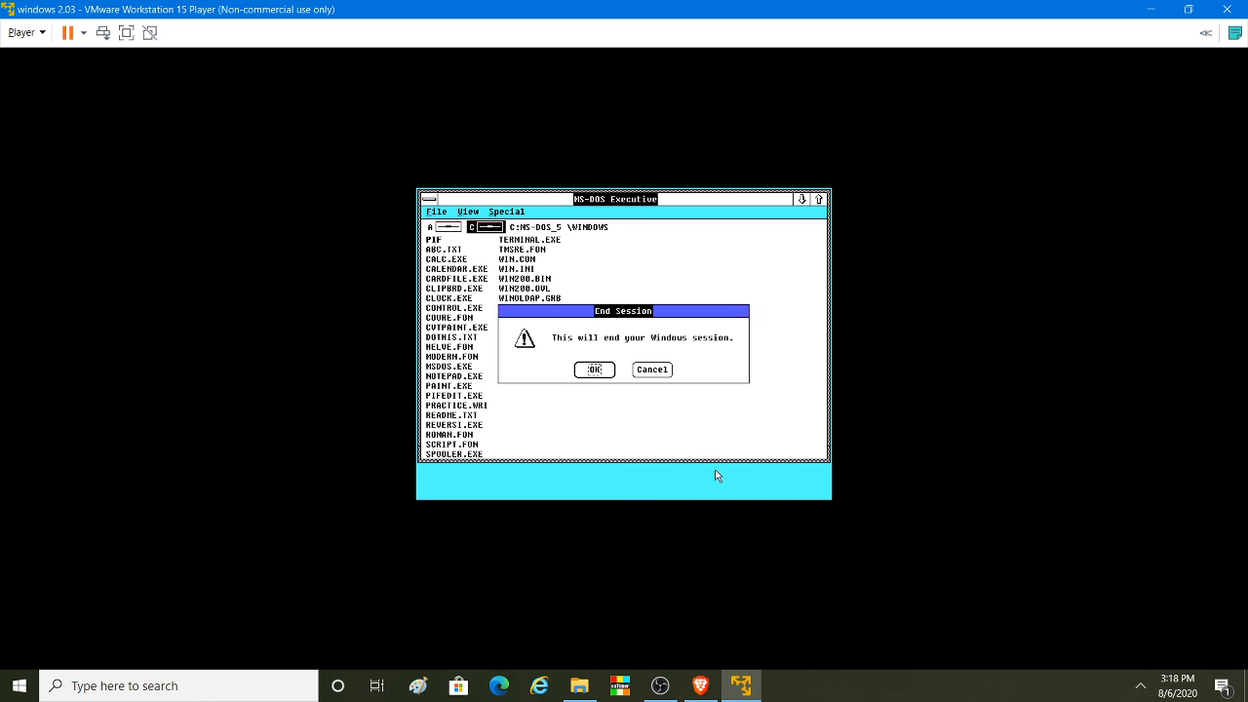
click(597, 368)
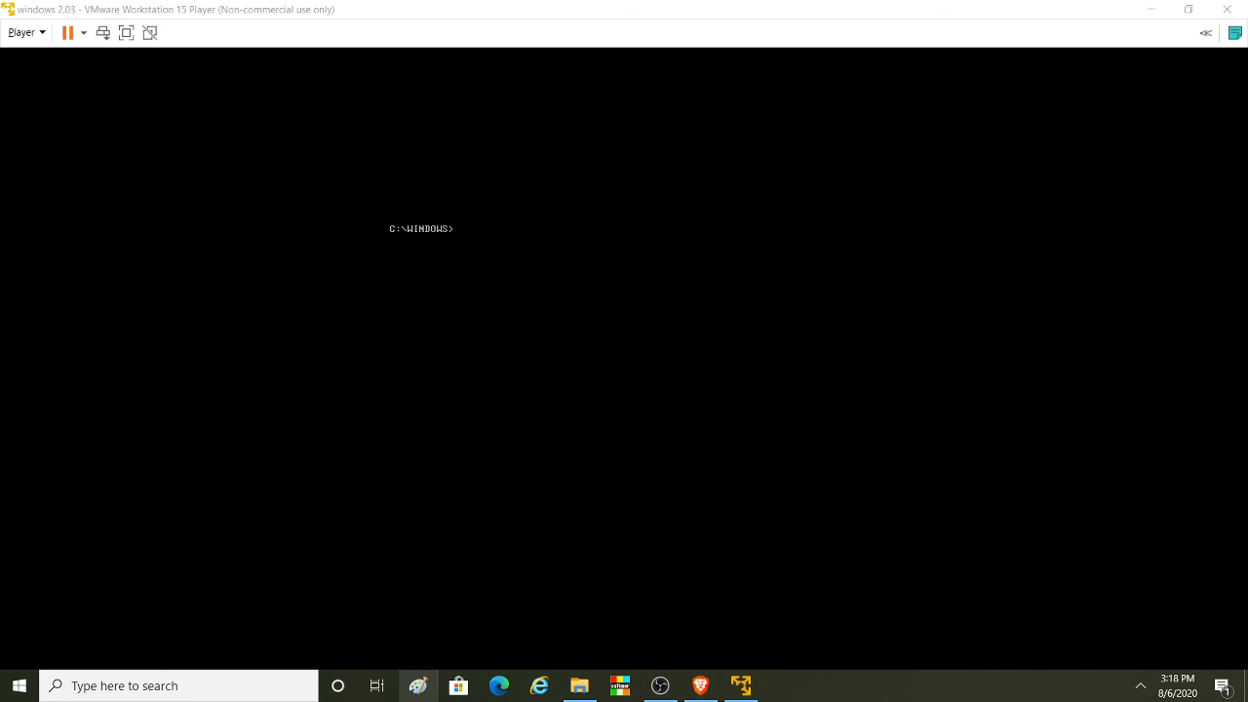
right_click(418, 685)
key(Escape)
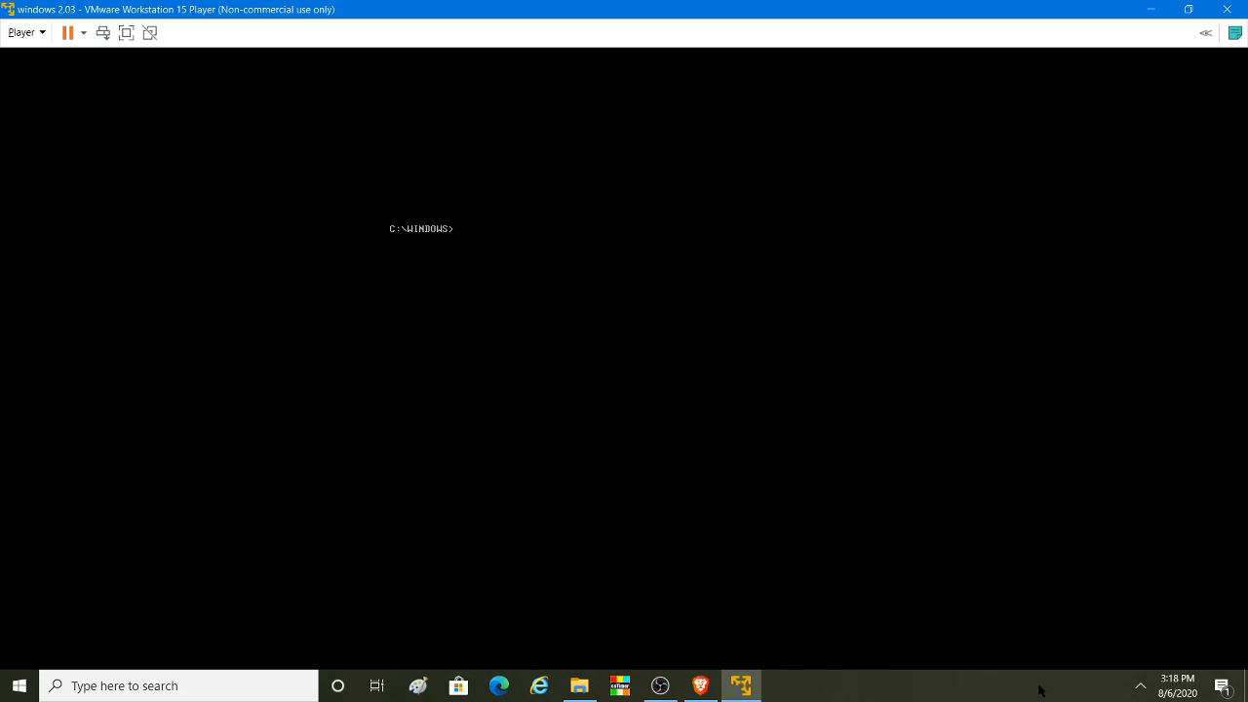
click(660, 685)
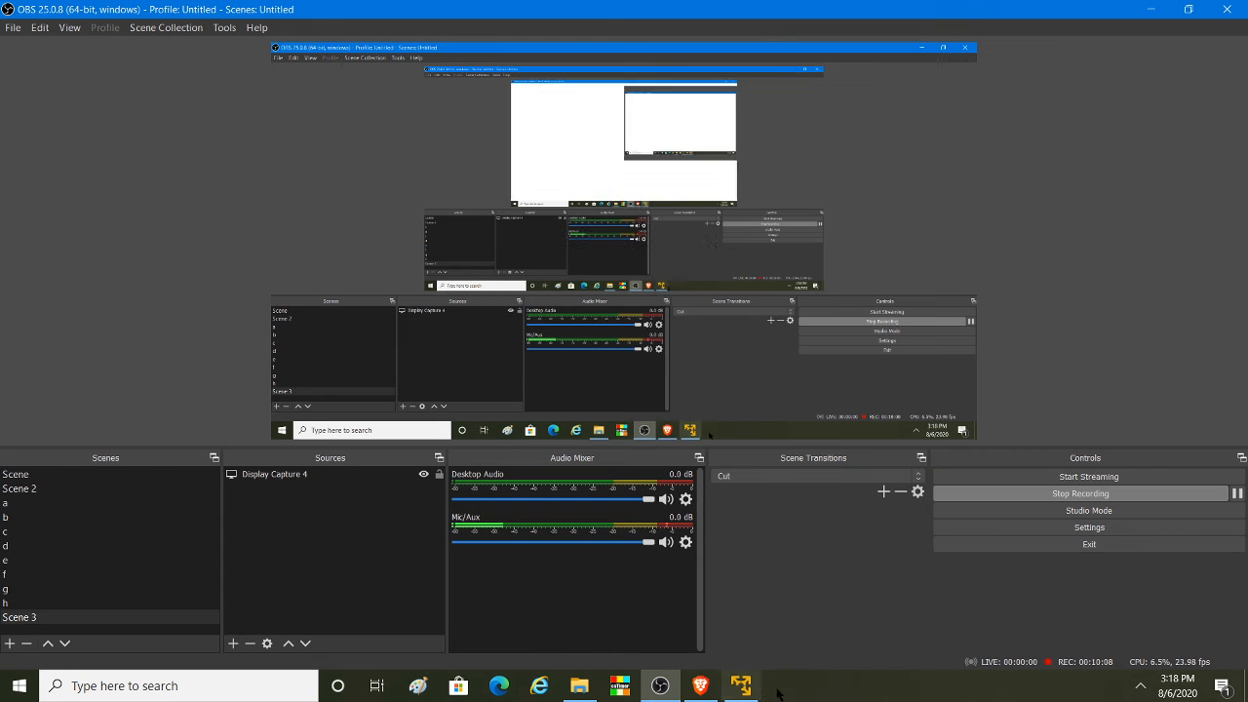